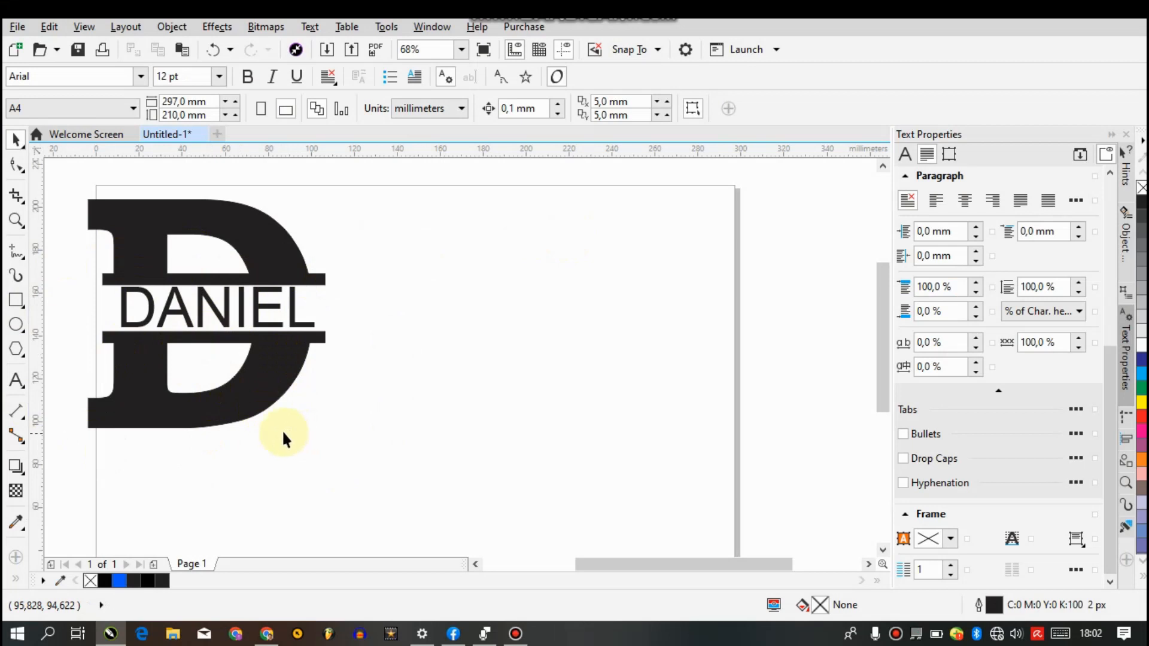
Add the letter D as artistic text on the empty area of the page beside the finished monogram
left_click(15, 380)
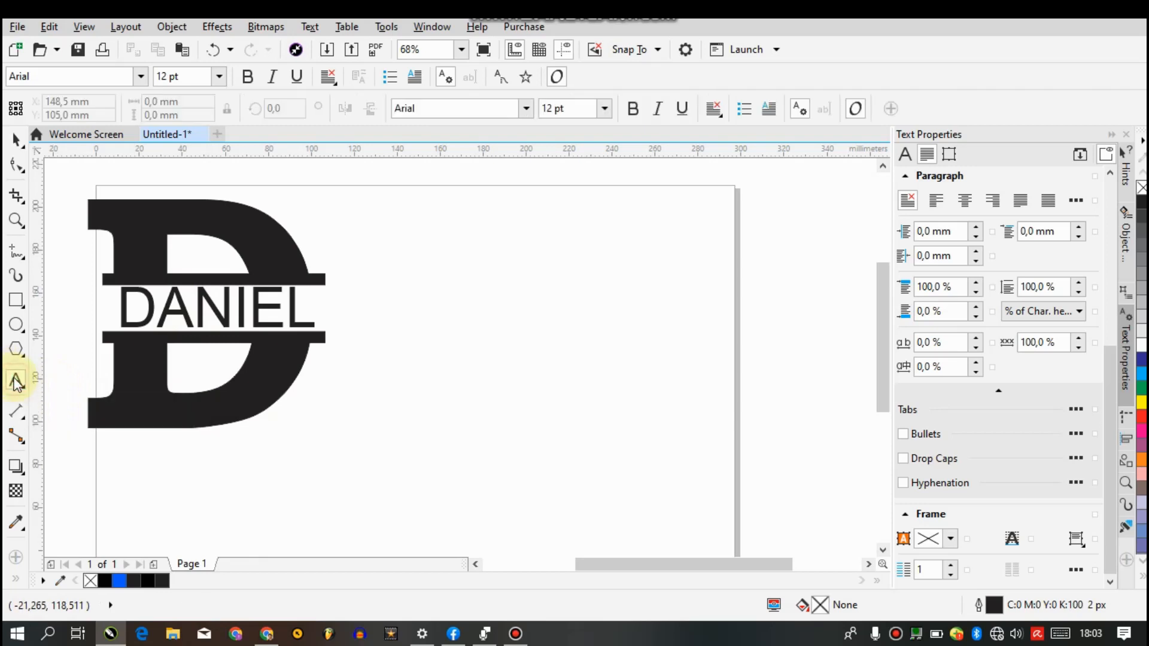
left_click(466, 280)
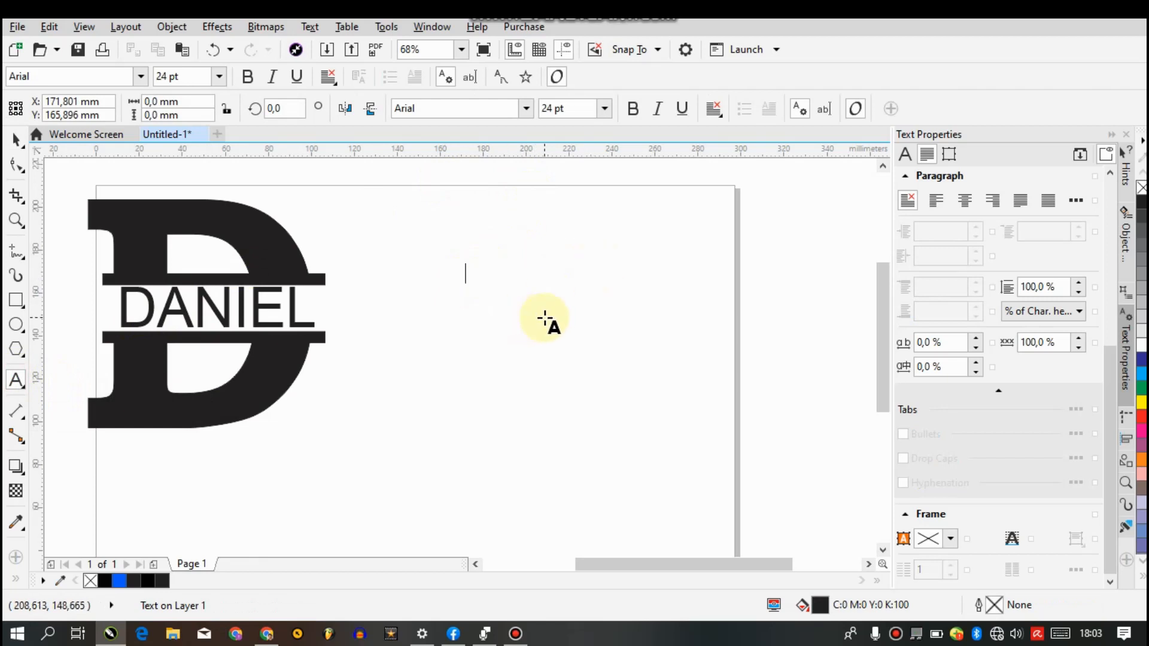
type("D")
key("Escape")
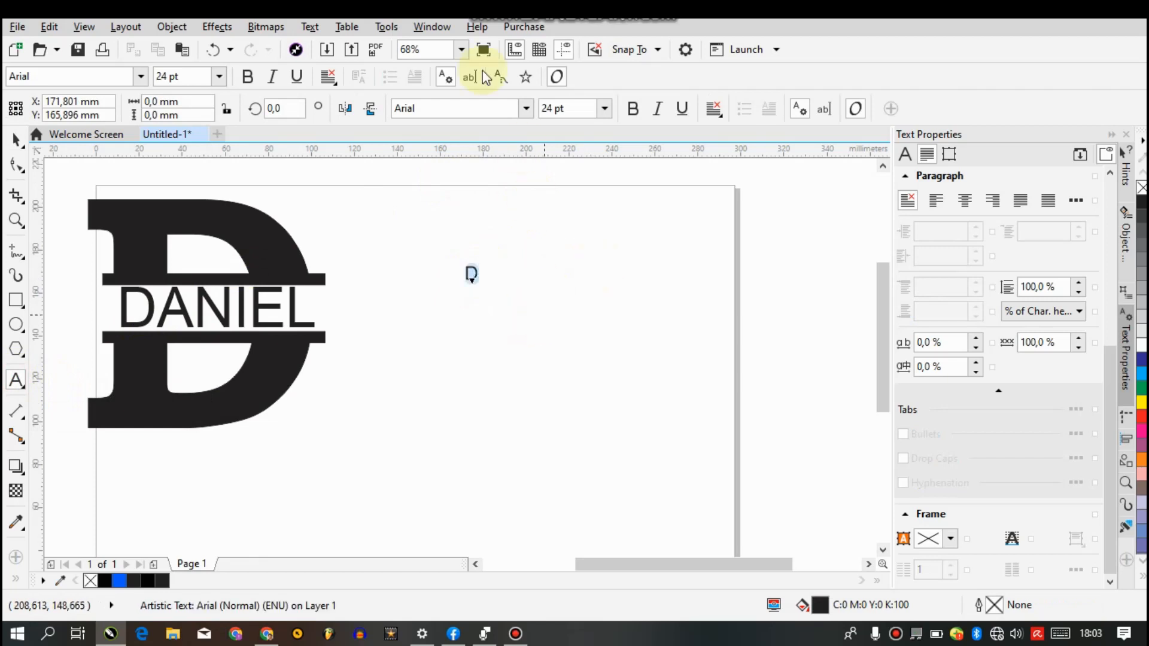
Set the new letter D's font to Bookman Old Style SemiBold
left_click(445, 107)
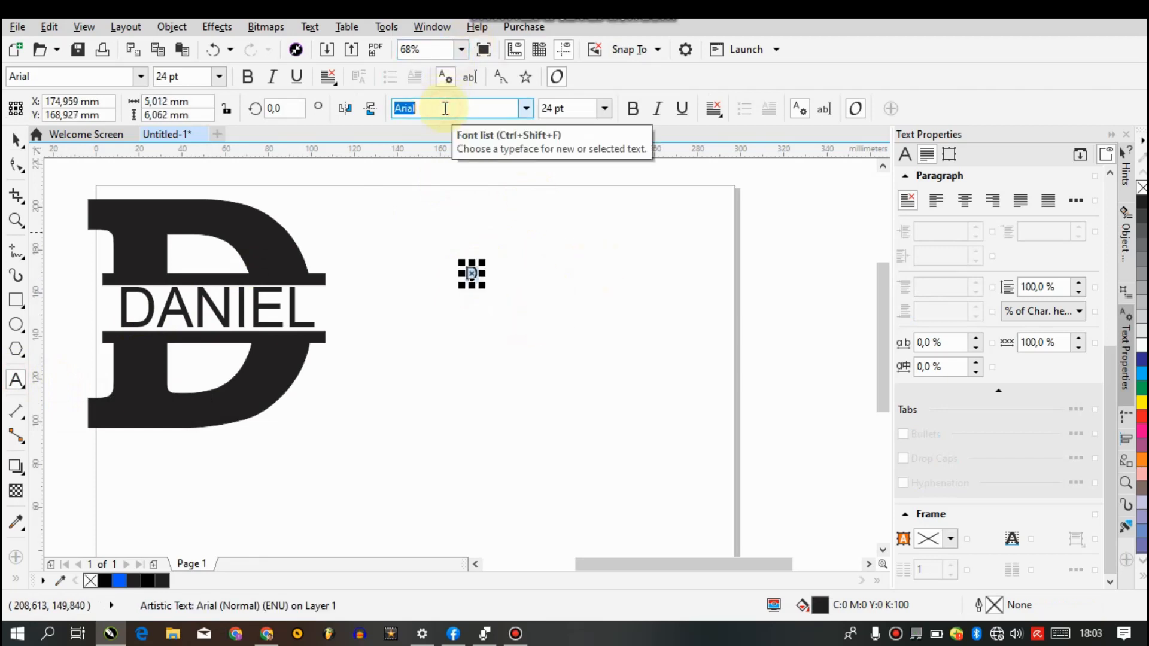
type("Book Antiqu")
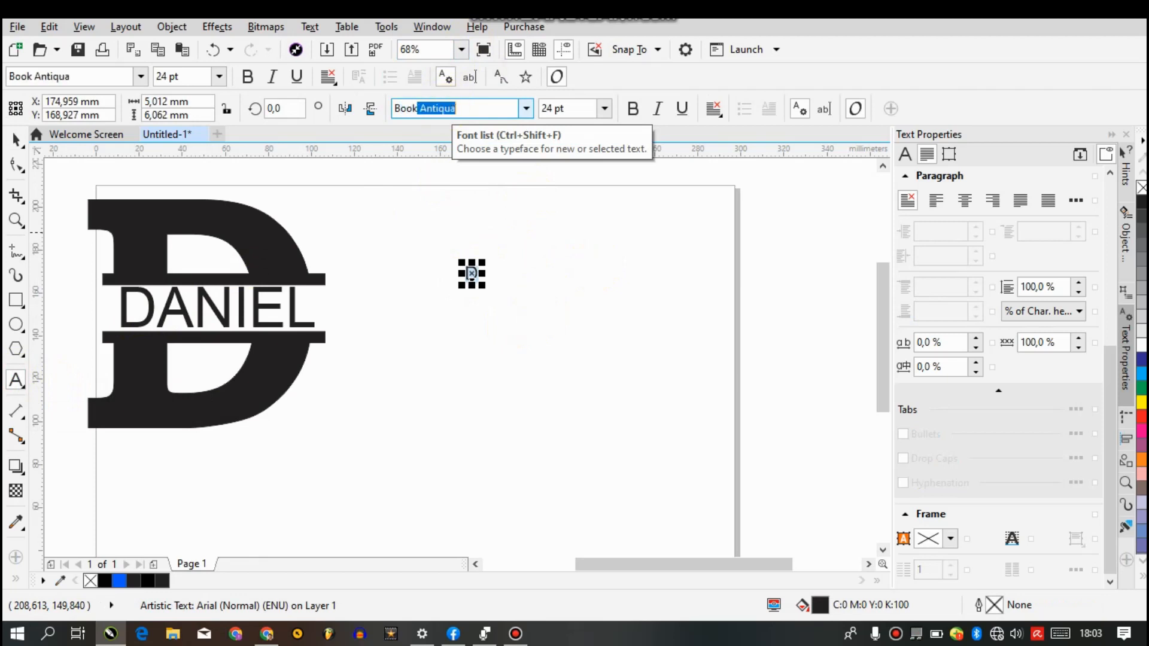
left_click(526, 108)
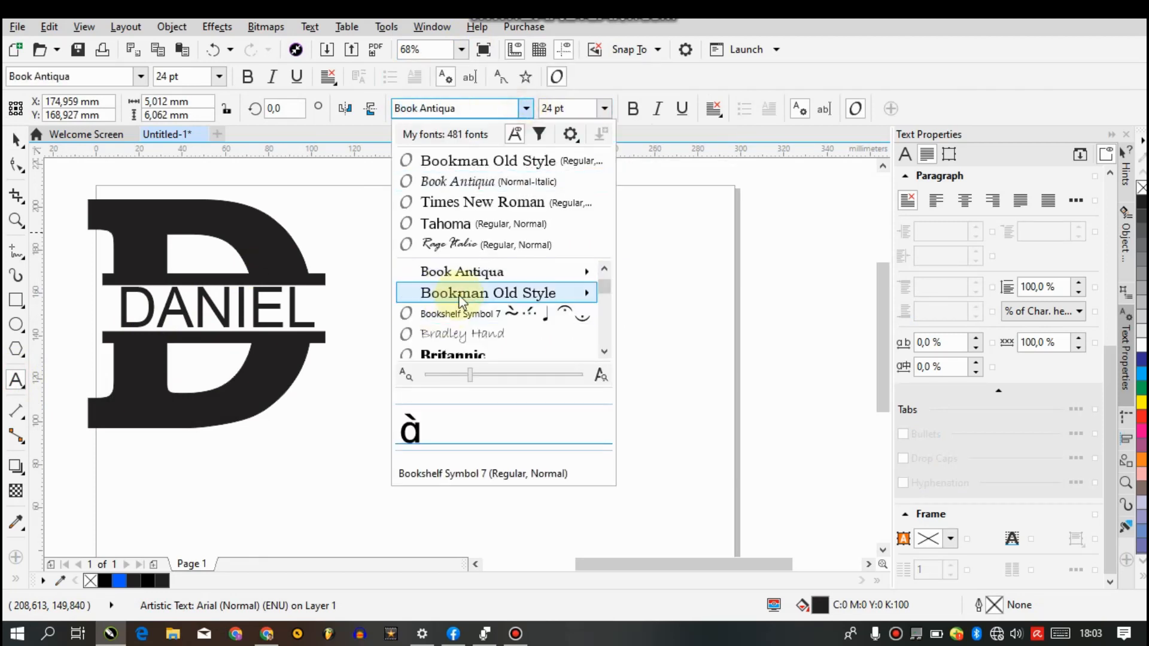
mouse_move(460, 296)
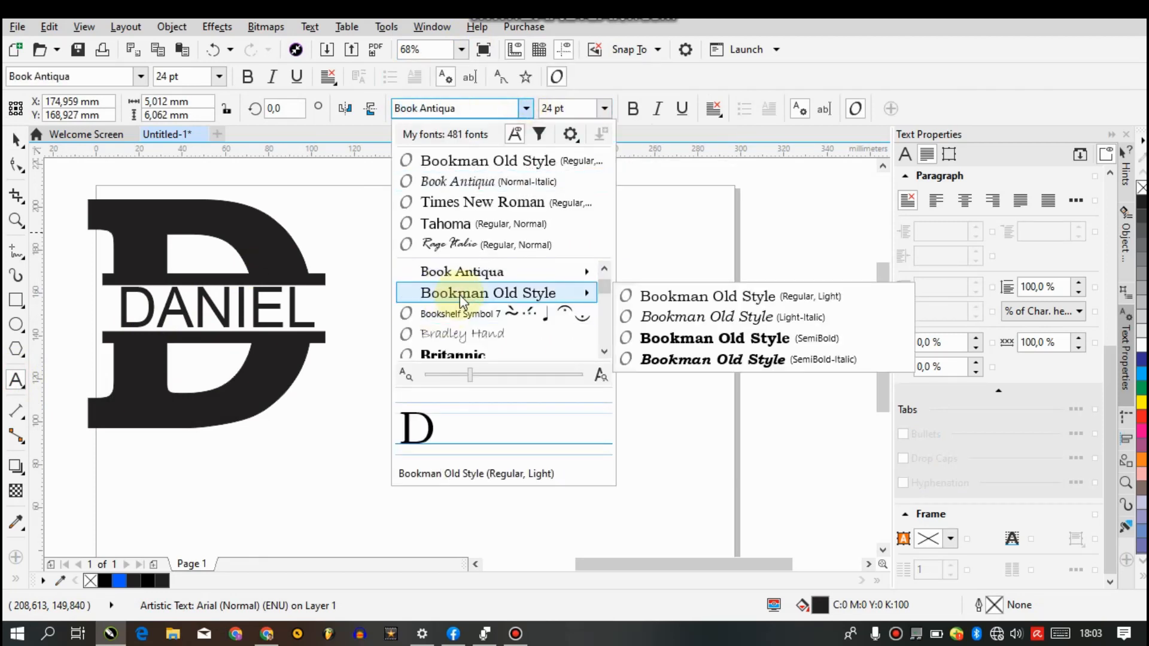
left_click(658, 338)
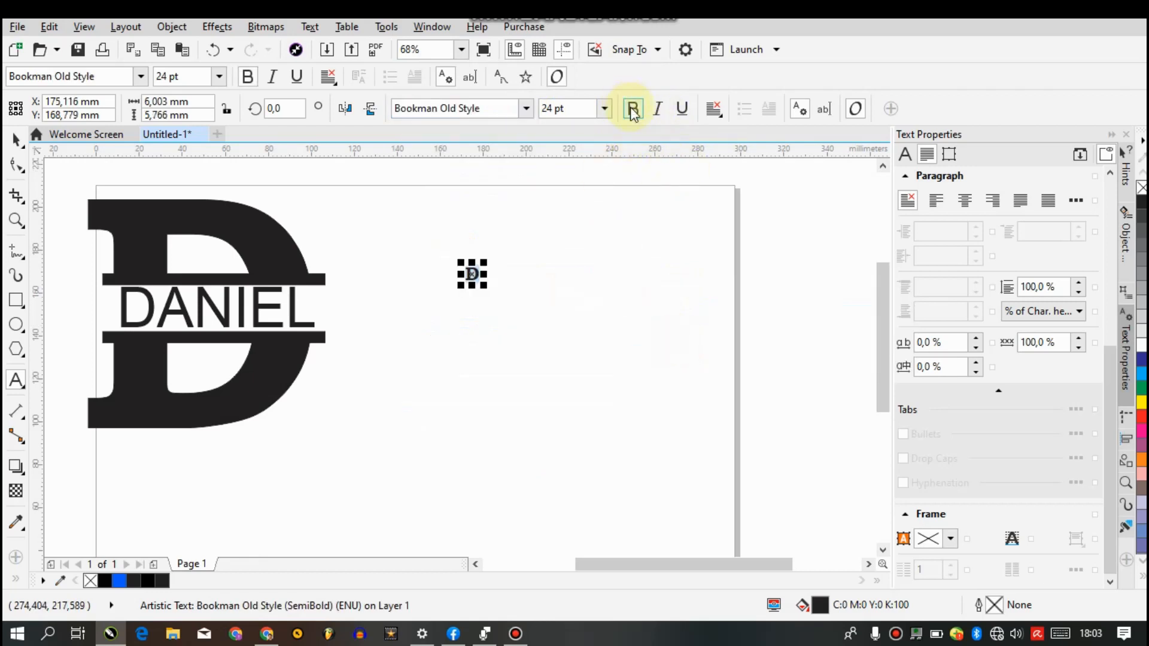
Enlarge the letter D to about 128 mm wide by 123 mm high
left_click_drag(484, 290, 741, 480)
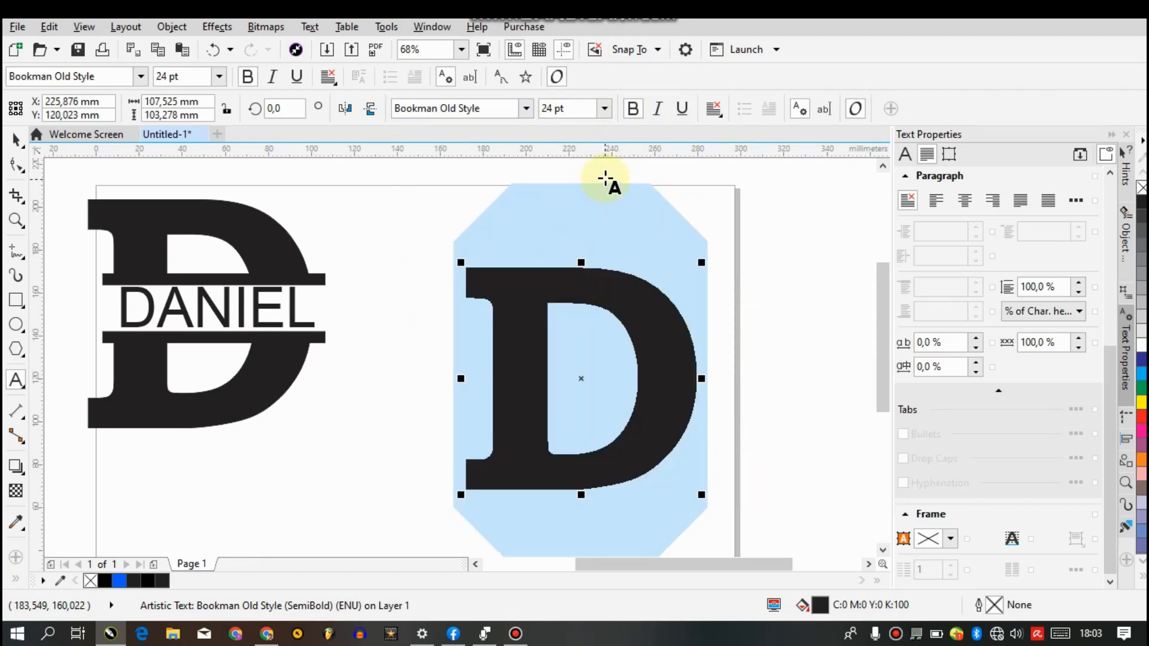
left_click(605, 108)
left_click(579, 397)
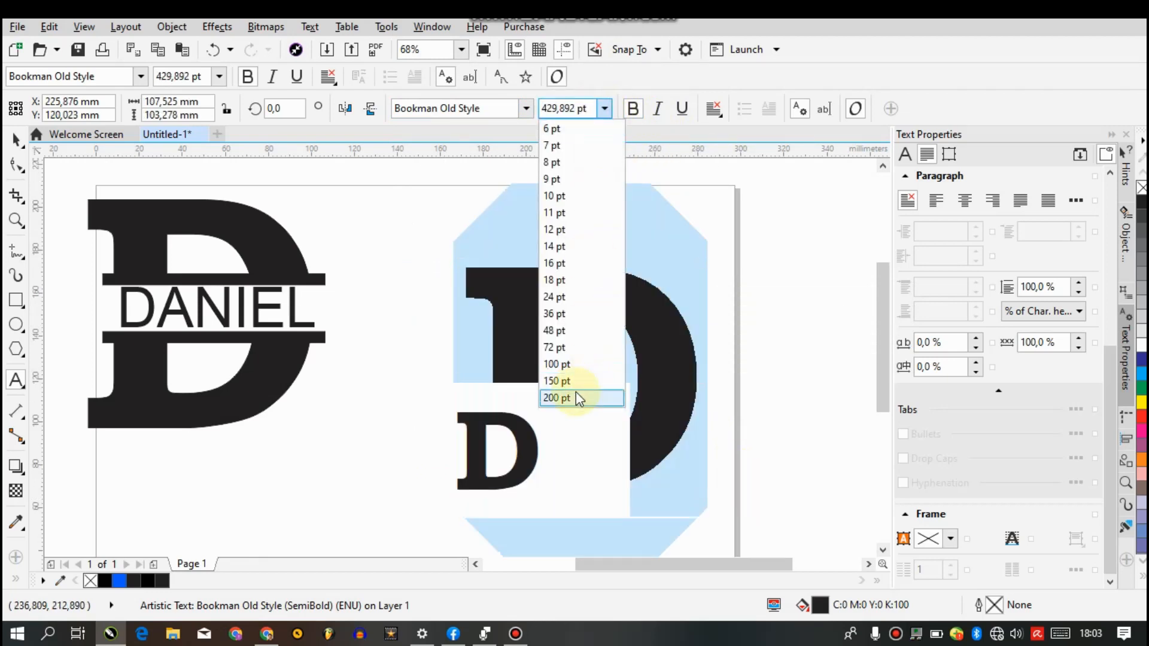
left_click_drag(571, 380, 739, 196)
Try a font size of 60000000 on the letter D, and reset it to 24 pt
left_click(582, 109)
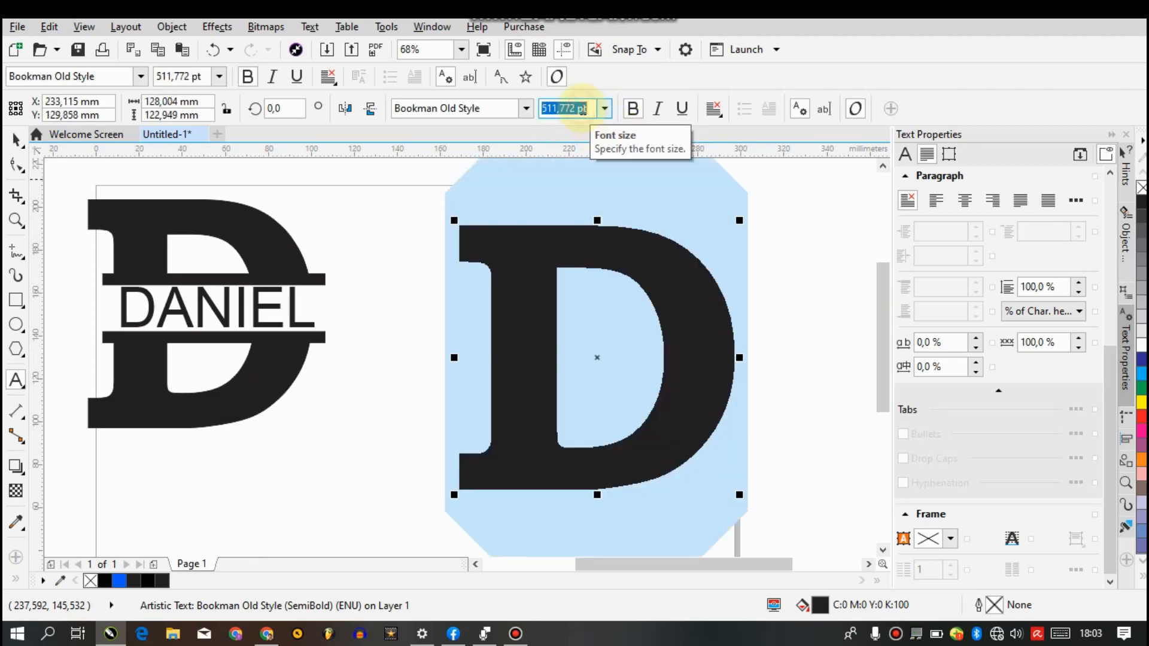
type("60000000")
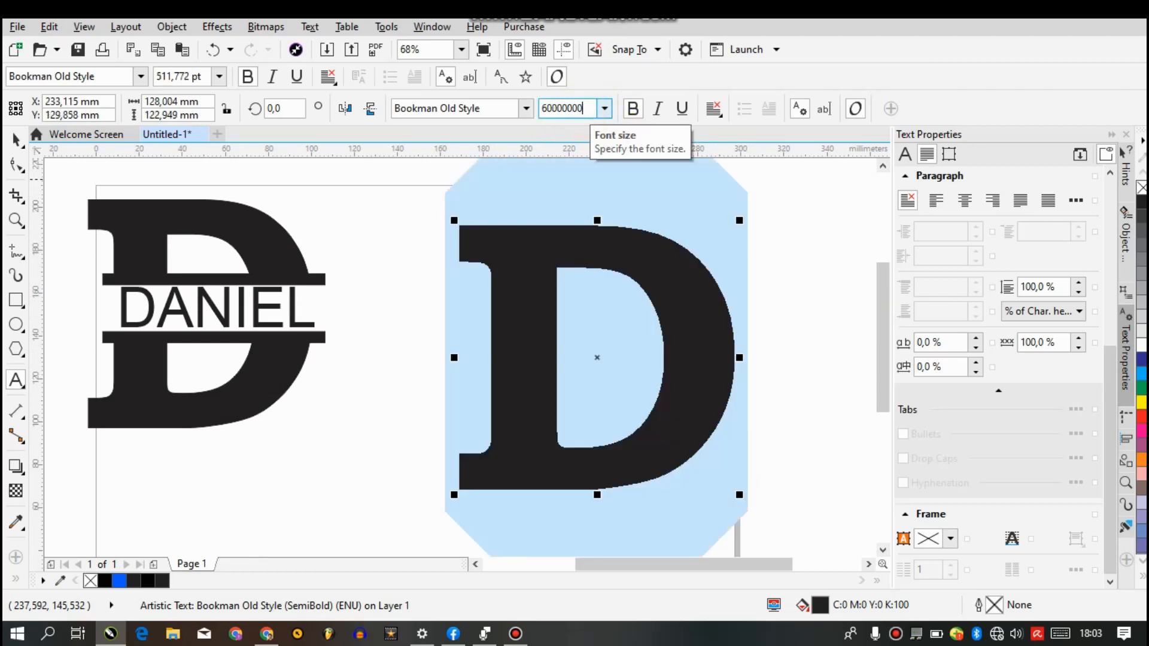
key("Return")
left_click(543, 111)
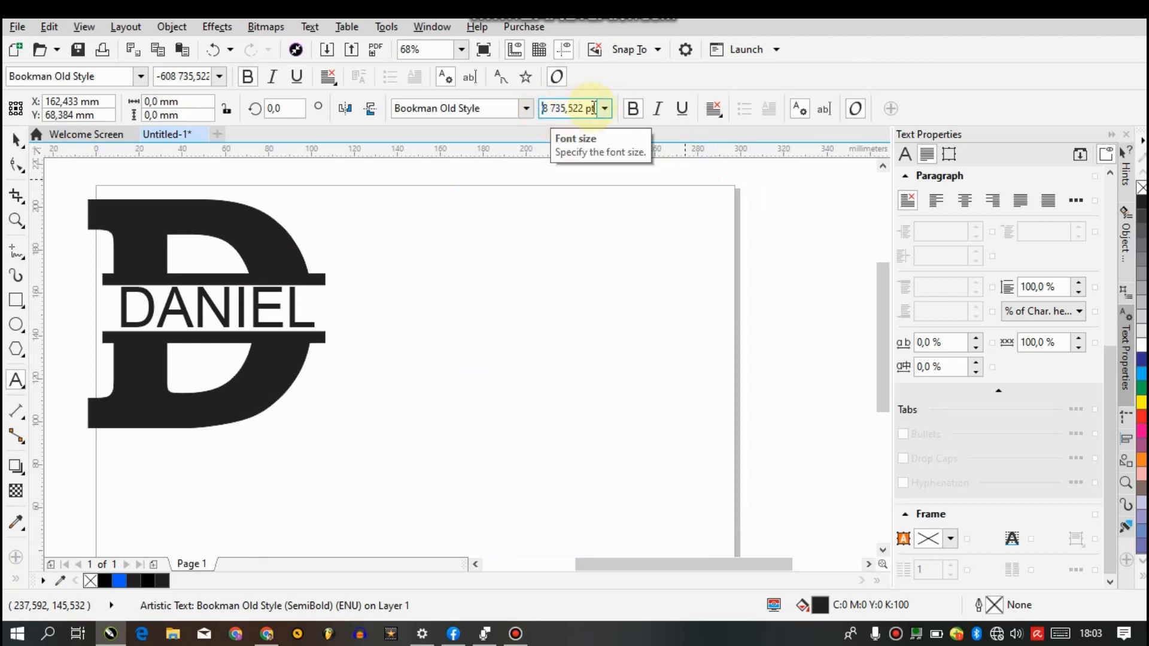
double_click(587, 109)
left_click(605, 108)
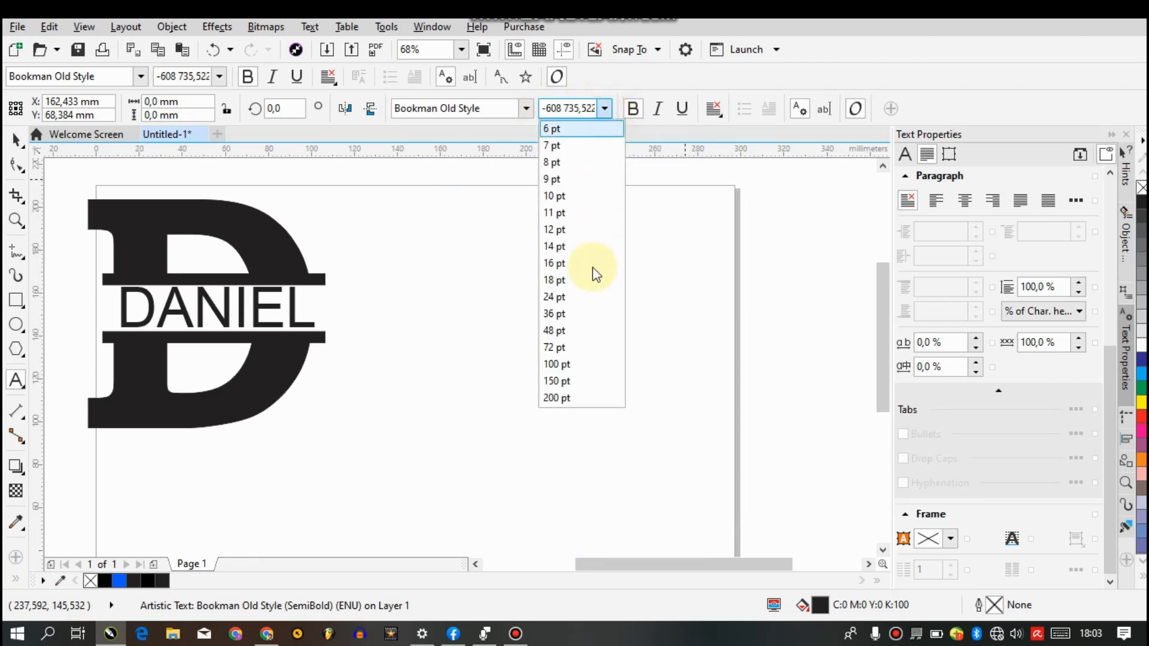
left_click(582, 295)
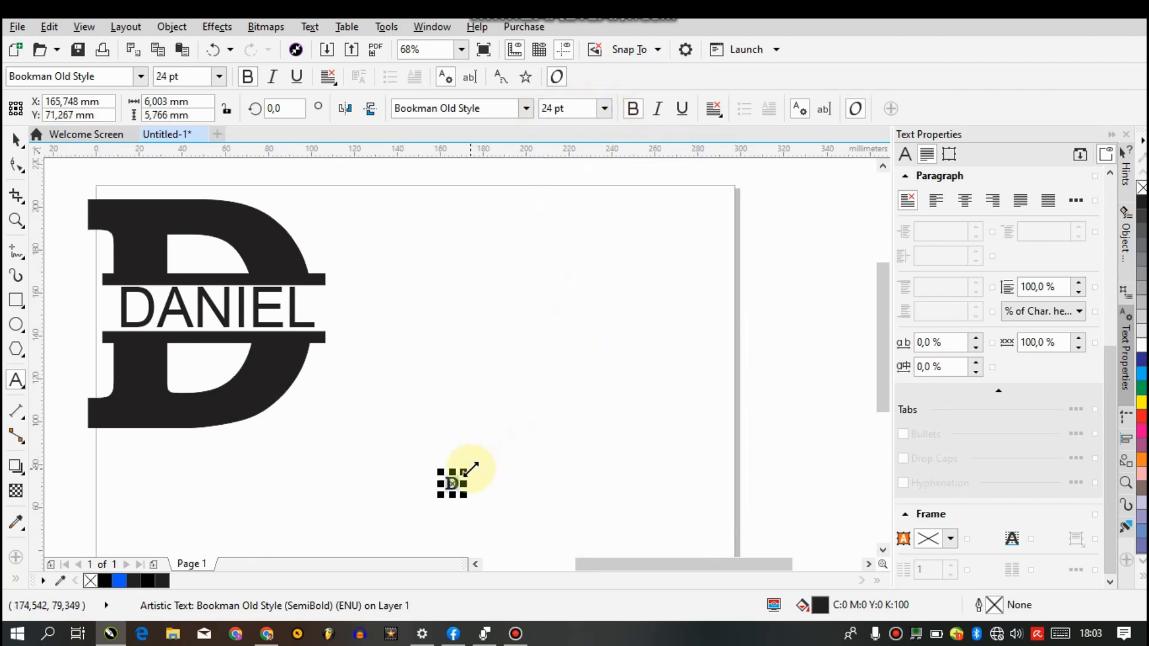
Scale the letter D up proportionally to about 125 mm wide by 120 mm high
left_click_drag(466, 471, 726, 204)
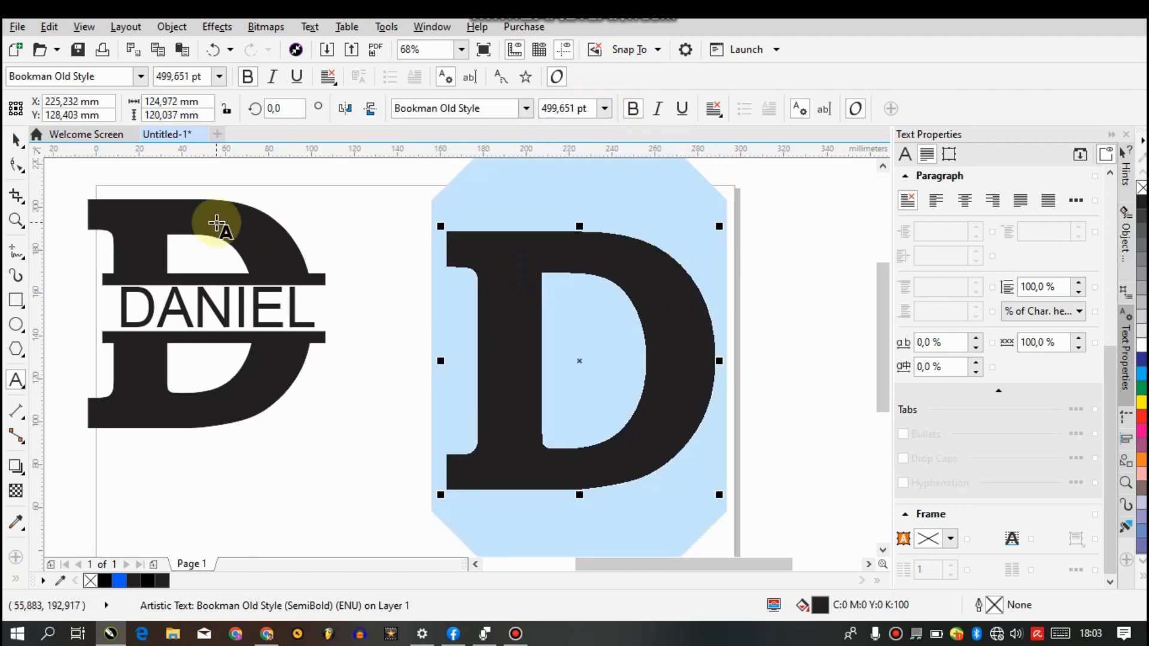
left_click(15, 138)
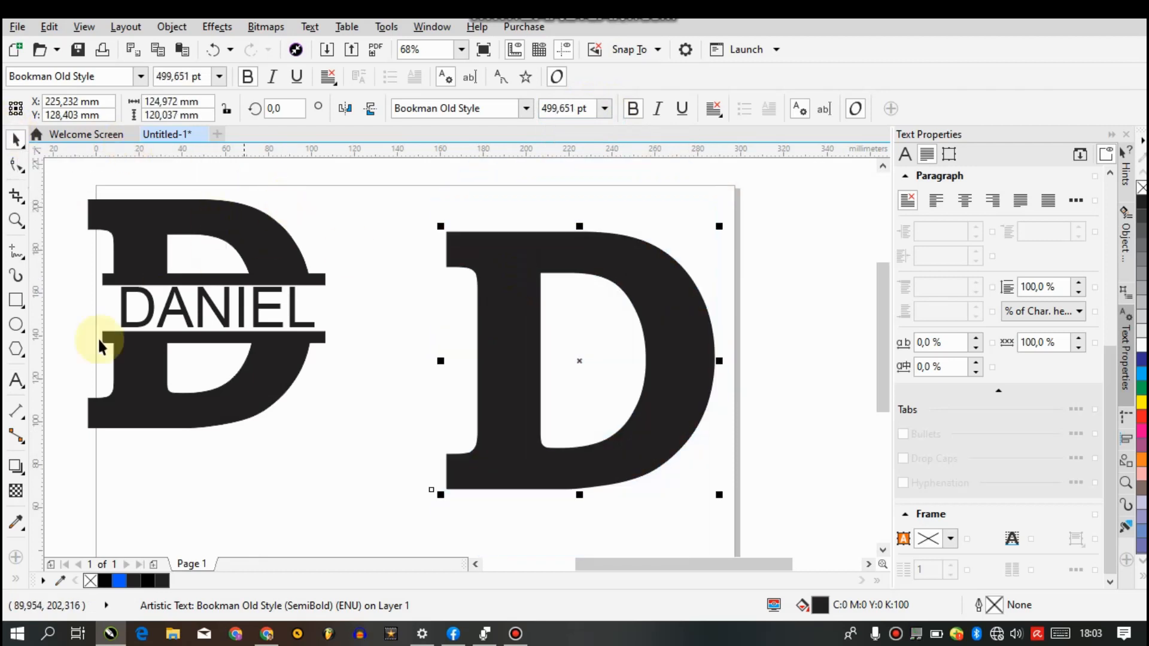
Give the large letter D a 3 px outline in black with the CMYK values C75 M68 Y65 K90
left_click(17, 580)
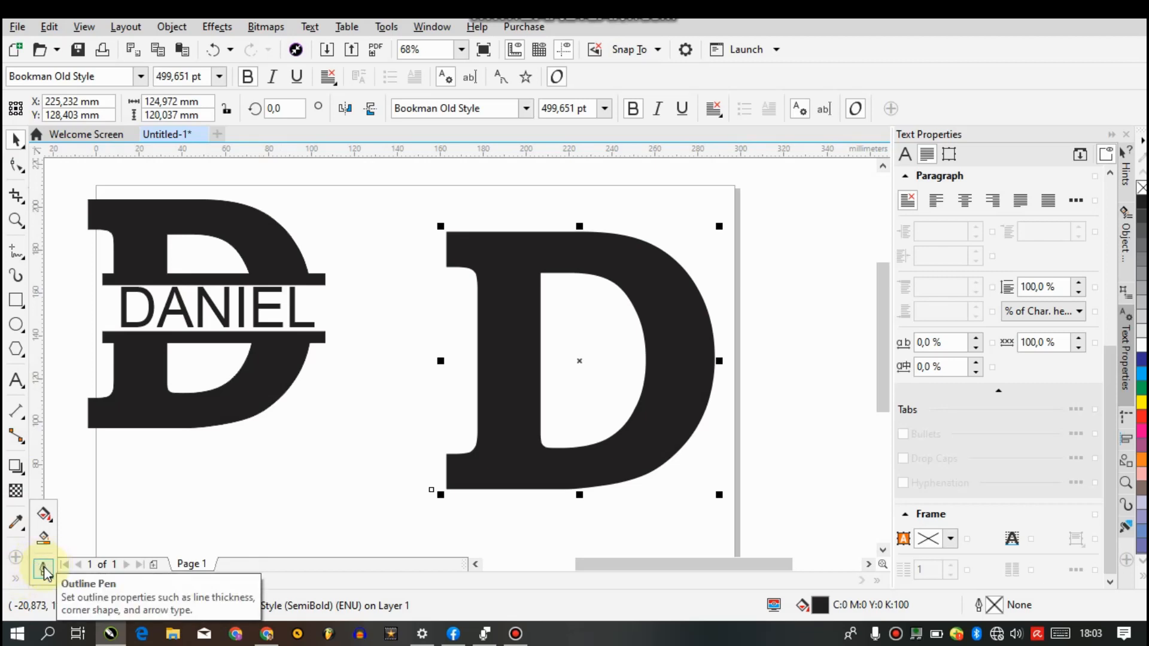
left_click(44, 570)
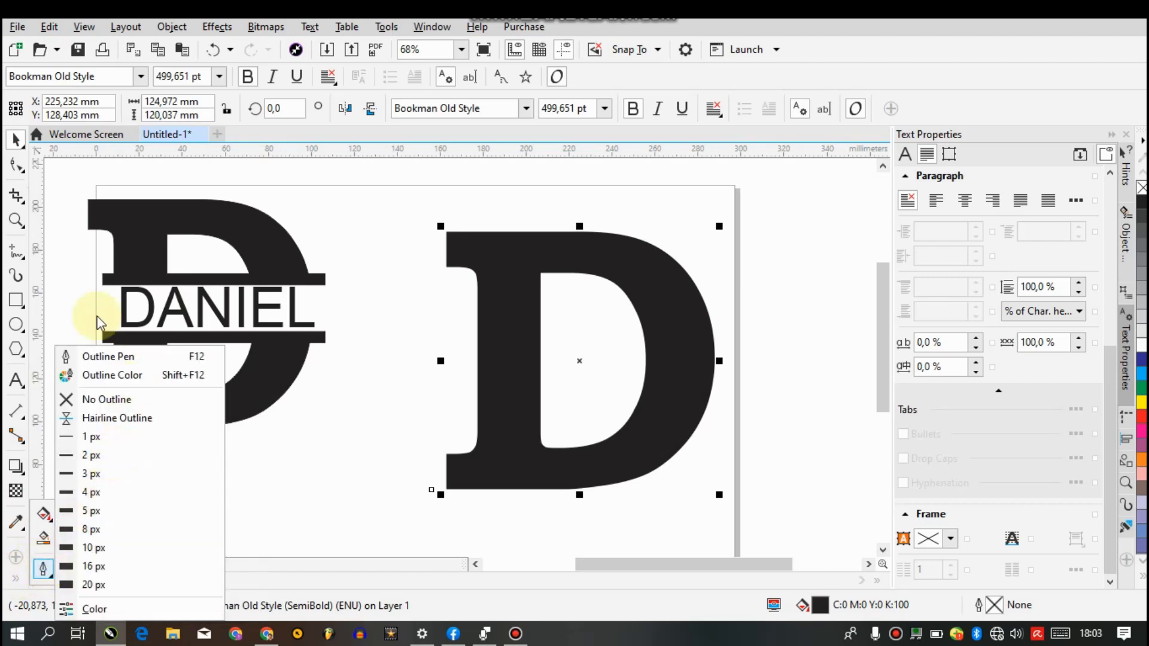
left_click(126, 363)
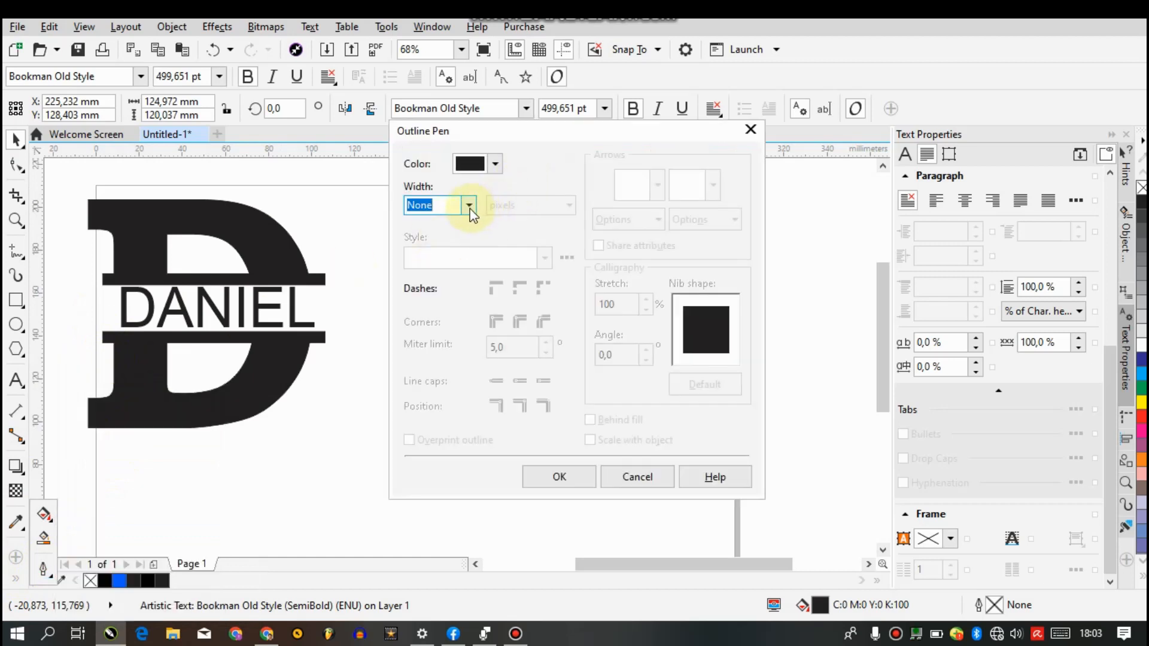
left_click(470, 206)
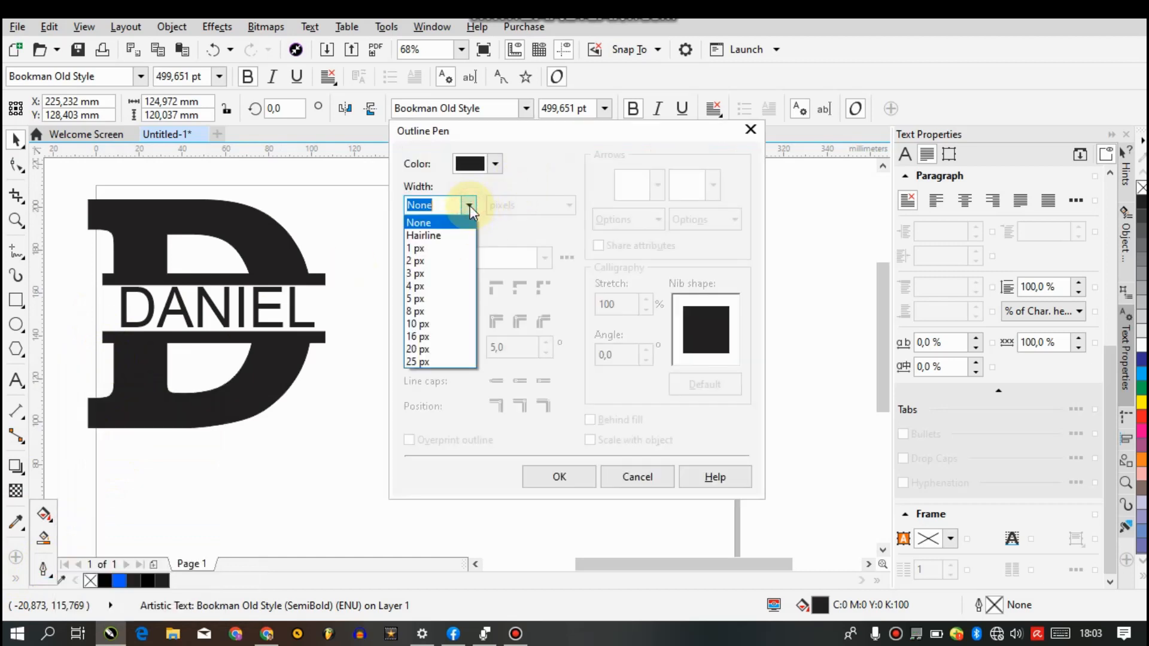
left_click(432, 274)
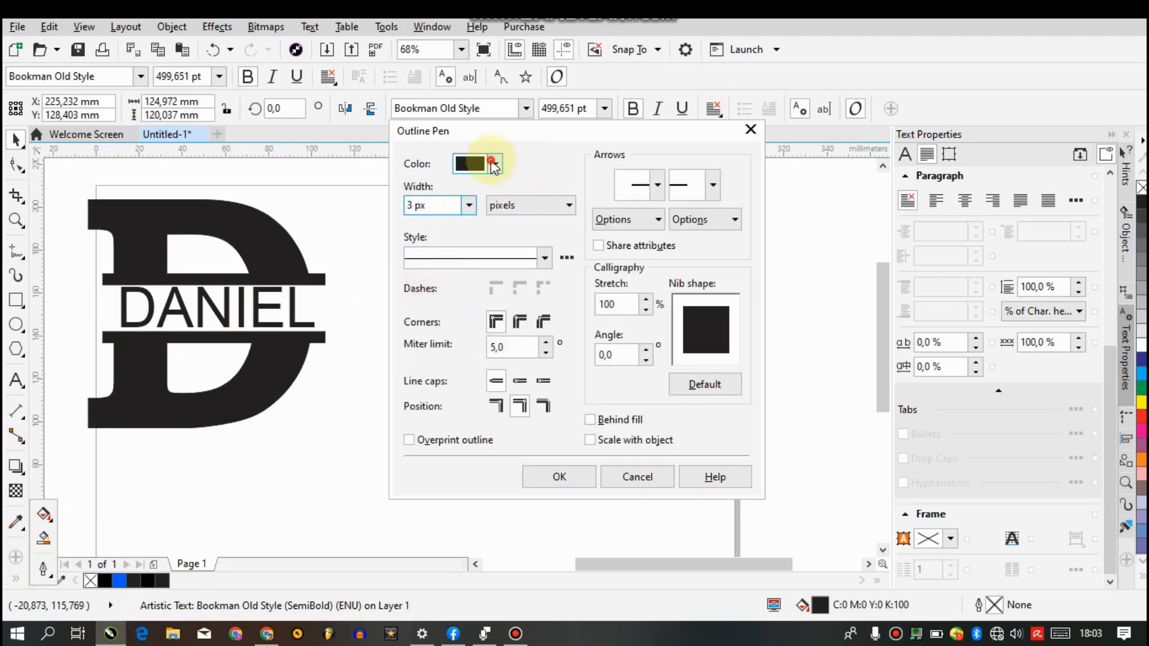
left_click(495, 163)
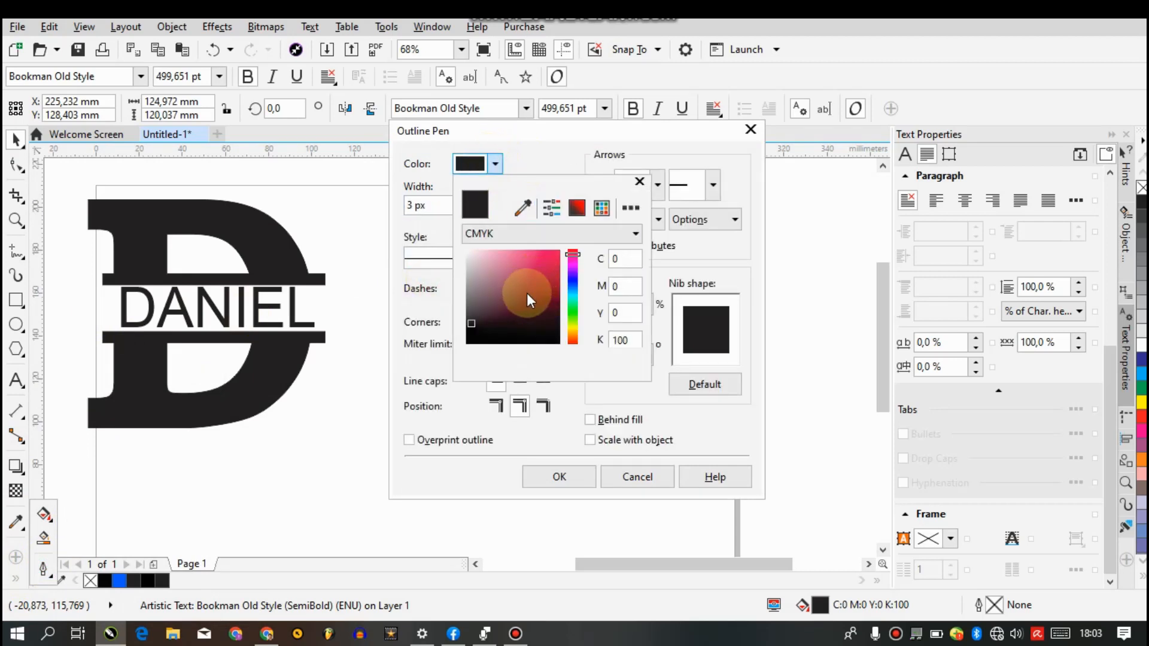
left_click_drag(527, 292, 613, 389)
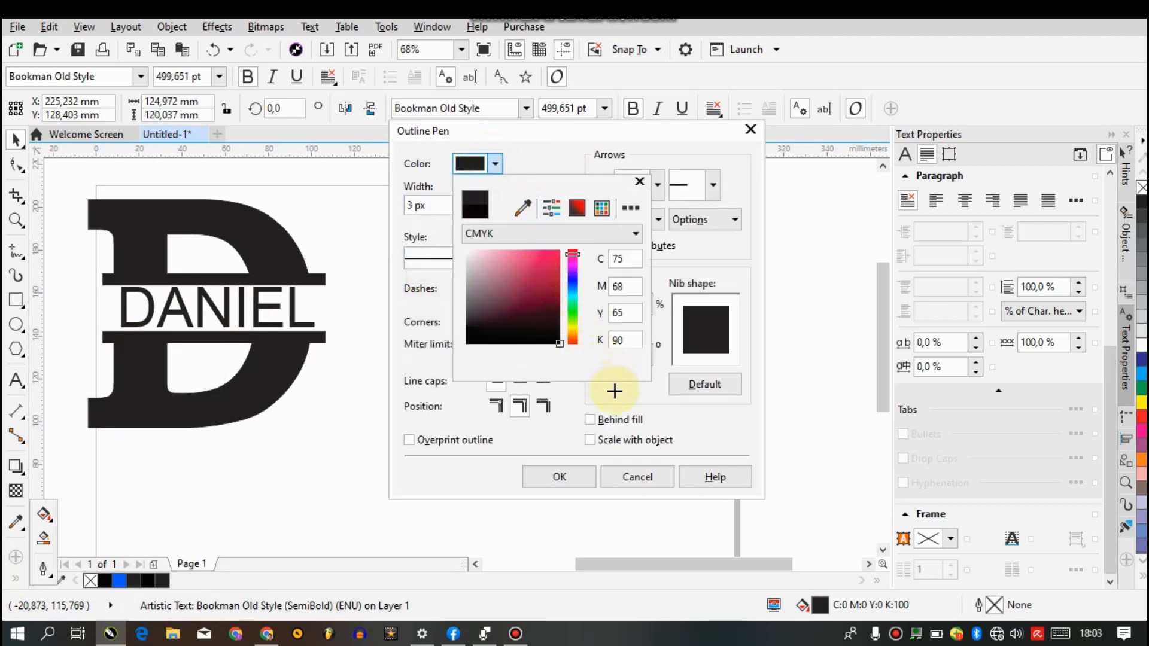
left_click(580, 476)
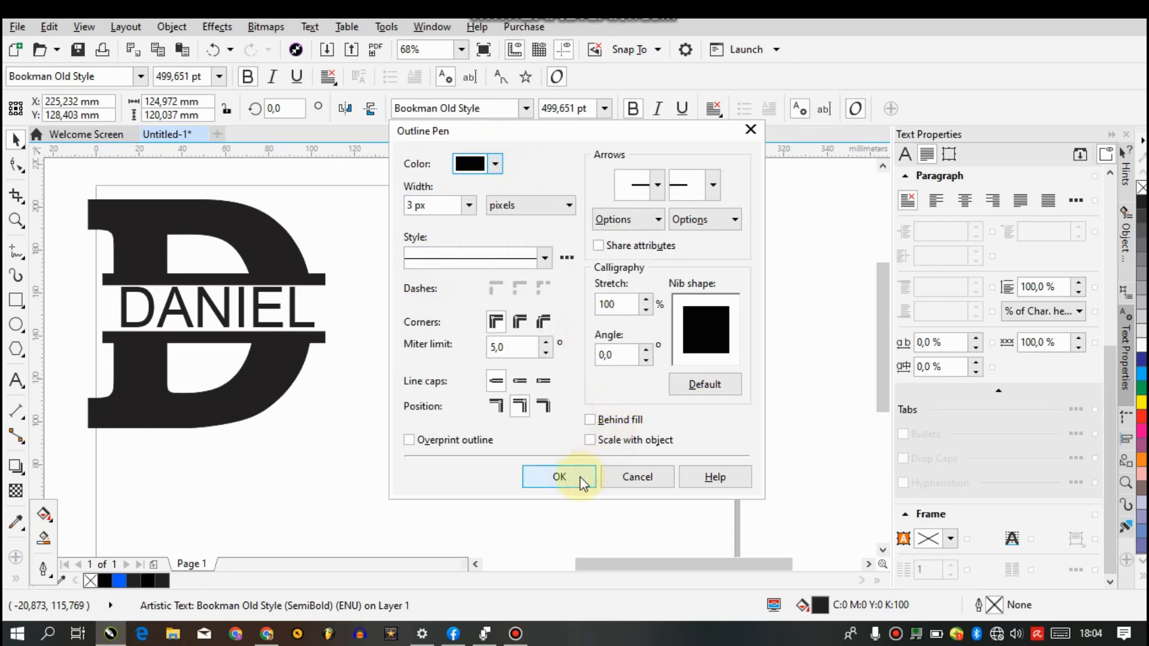
left_click(580, 477)
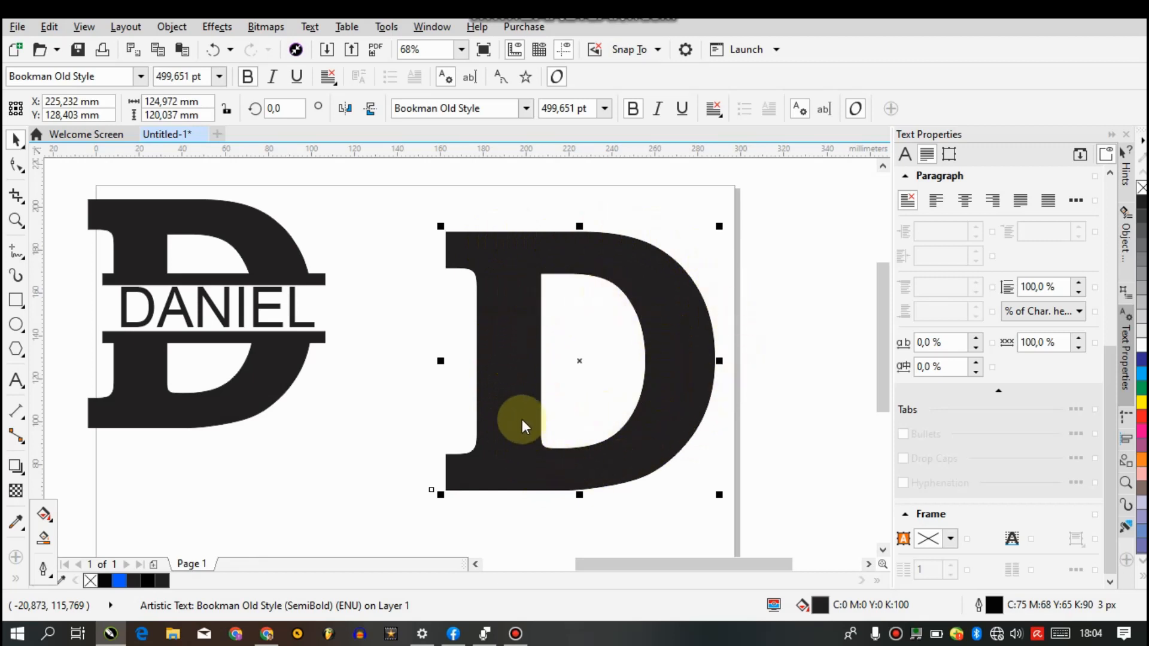
Try blue, cyan, yellow and red fills on the letter D, and leave it with no fill
left_click(1141, 192)
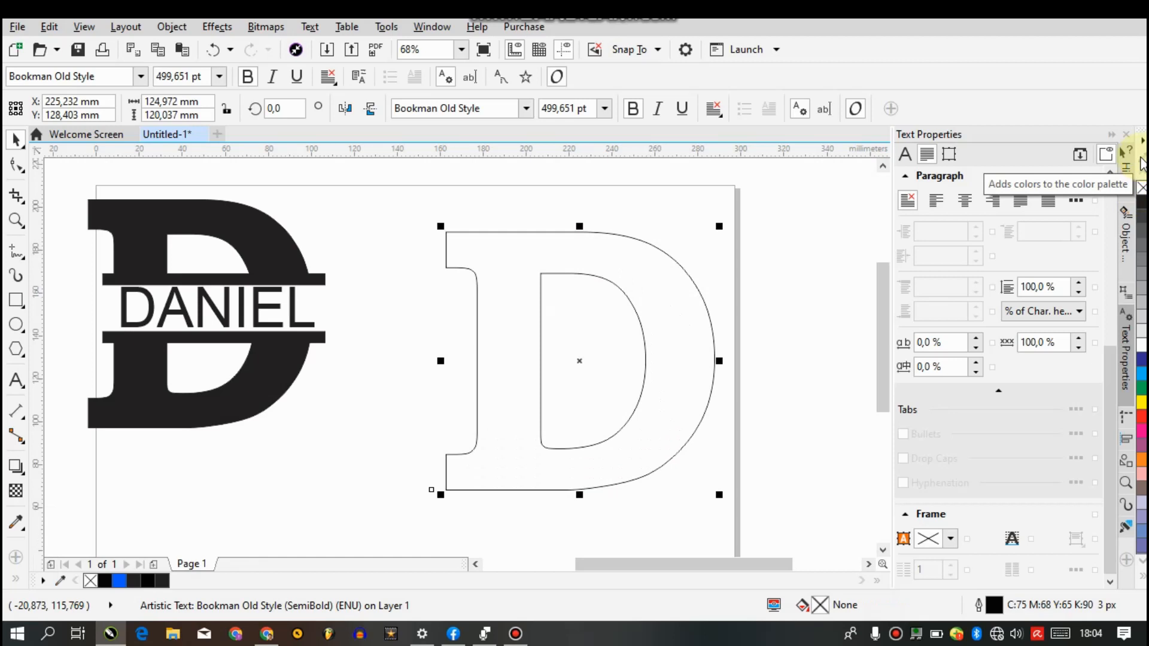
left_click(1142, 359)
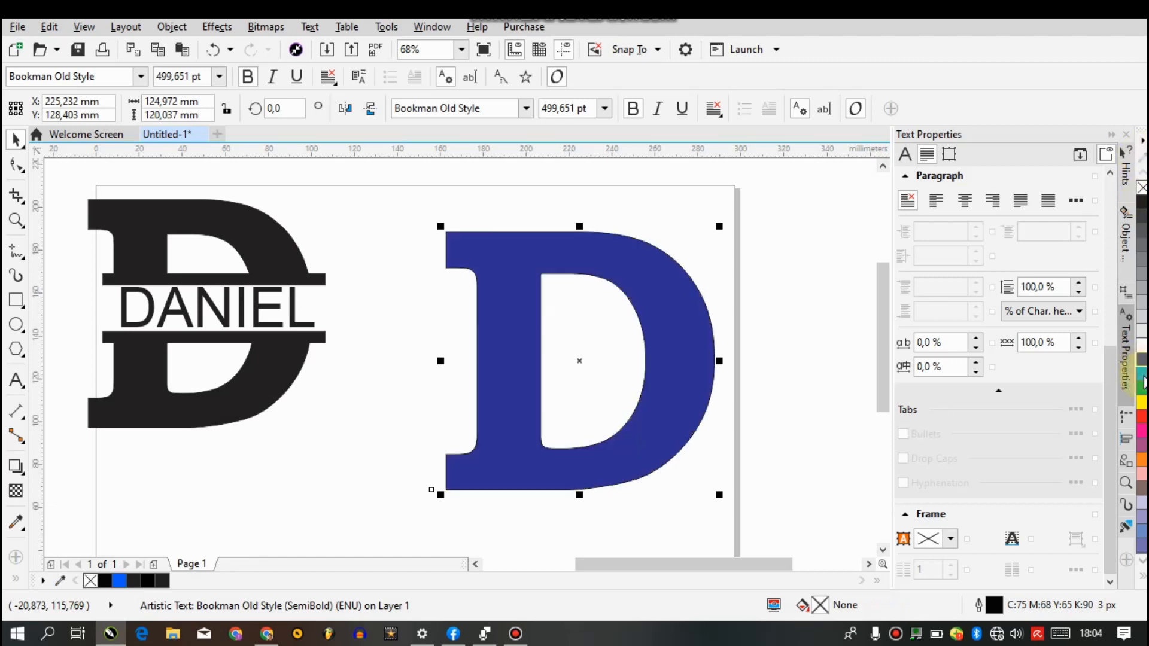
left_click(1142, 374)
left_click(1141, 417)
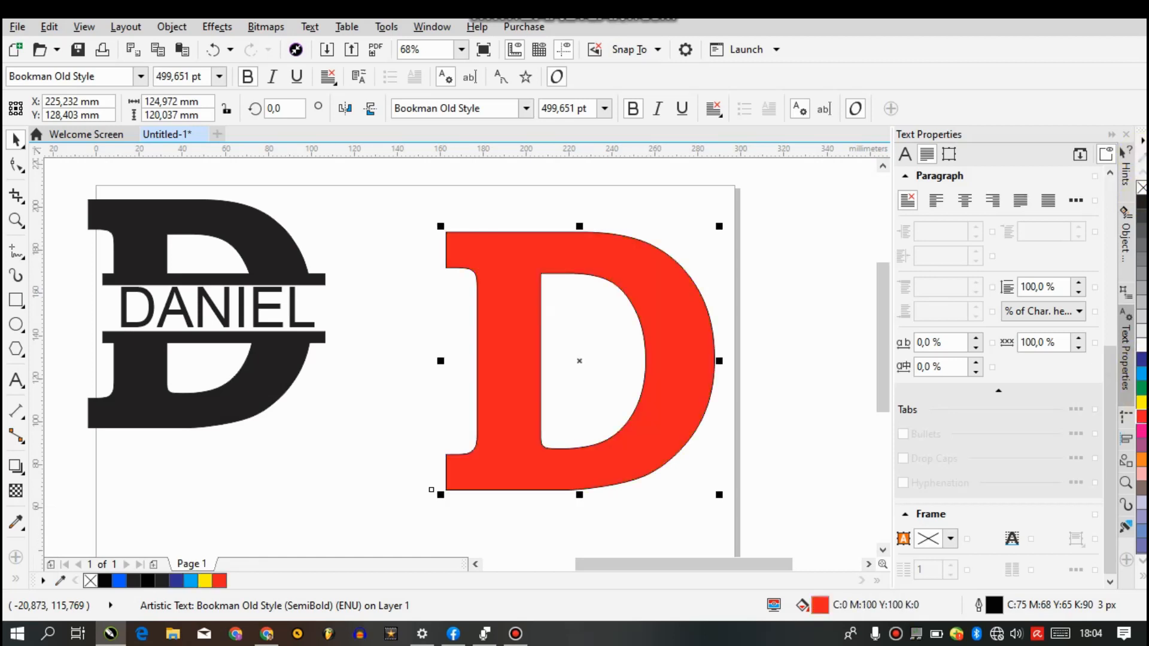
left_click(1142, 190)
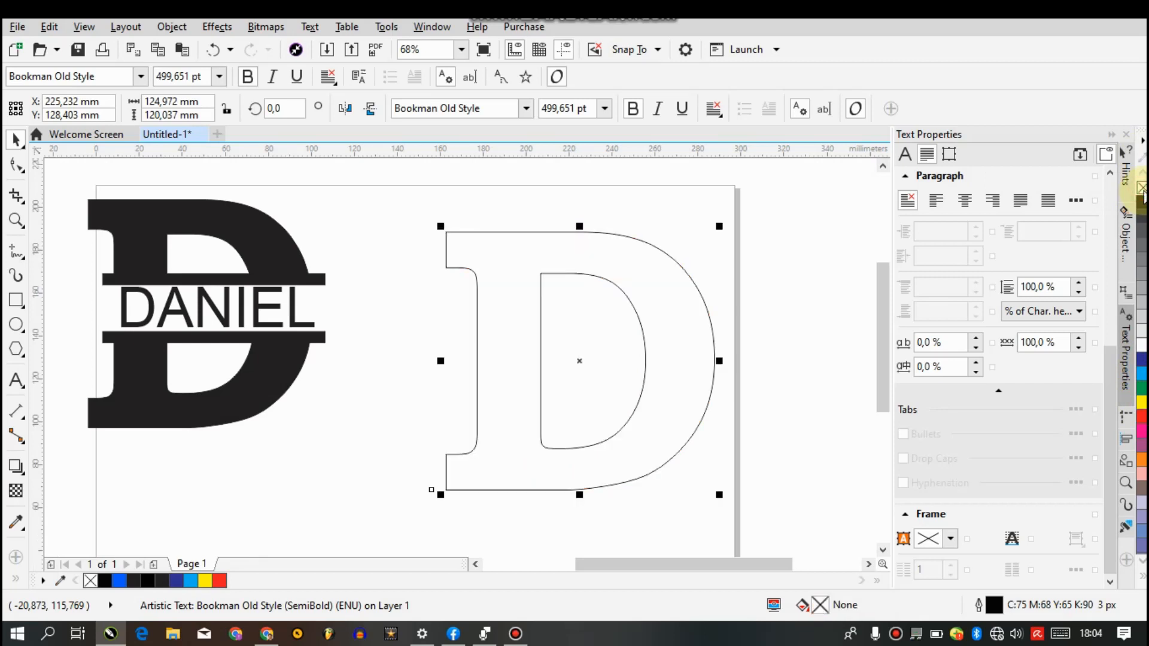
Draw a horizontal rectangle about 134 mm wide and 29 mm high across the middle of the letter D
left_click(16, 300)
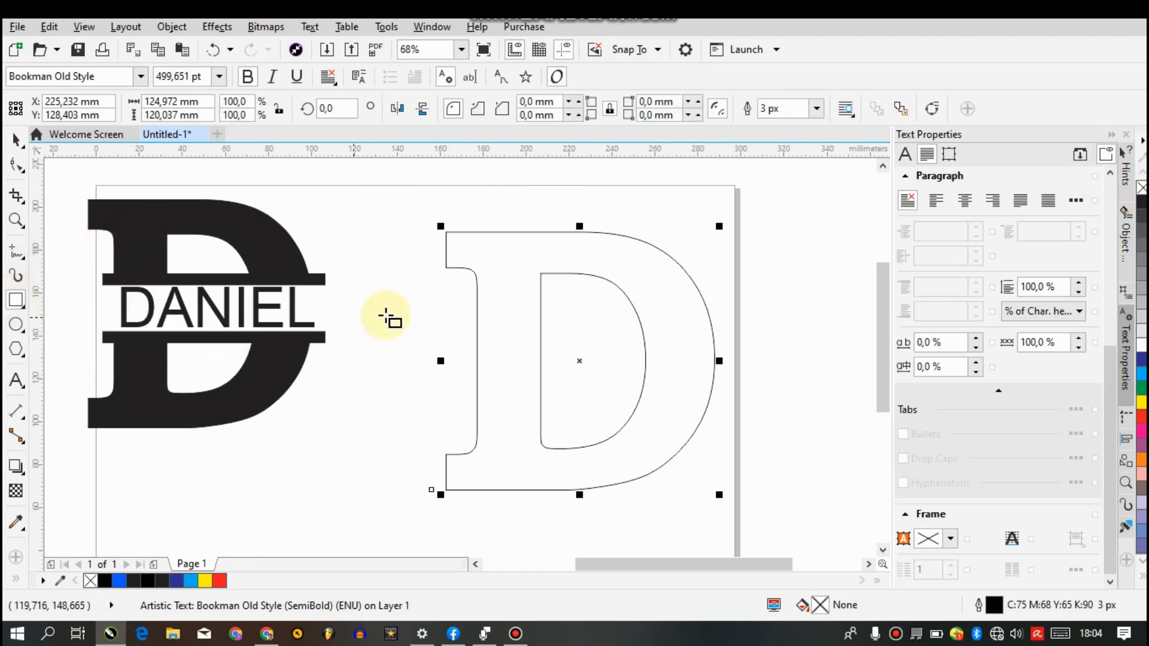
mouse_move(448, 331)
left_mouse_down()
mouse_move(633, 341)
mouse_move(747, 383)
mouse_move(817, 383)
mouse_move(735, 383)
mouse_move(736, 393)
left_mouse_up()
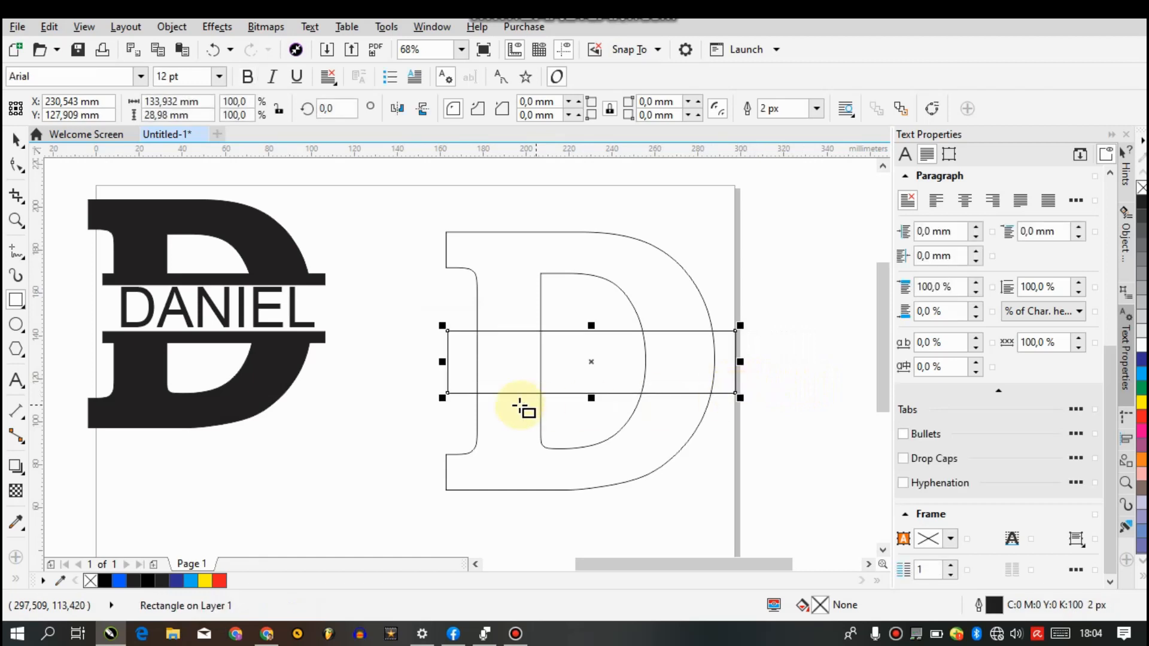
left_click_drag(592, 361, 592, 357)
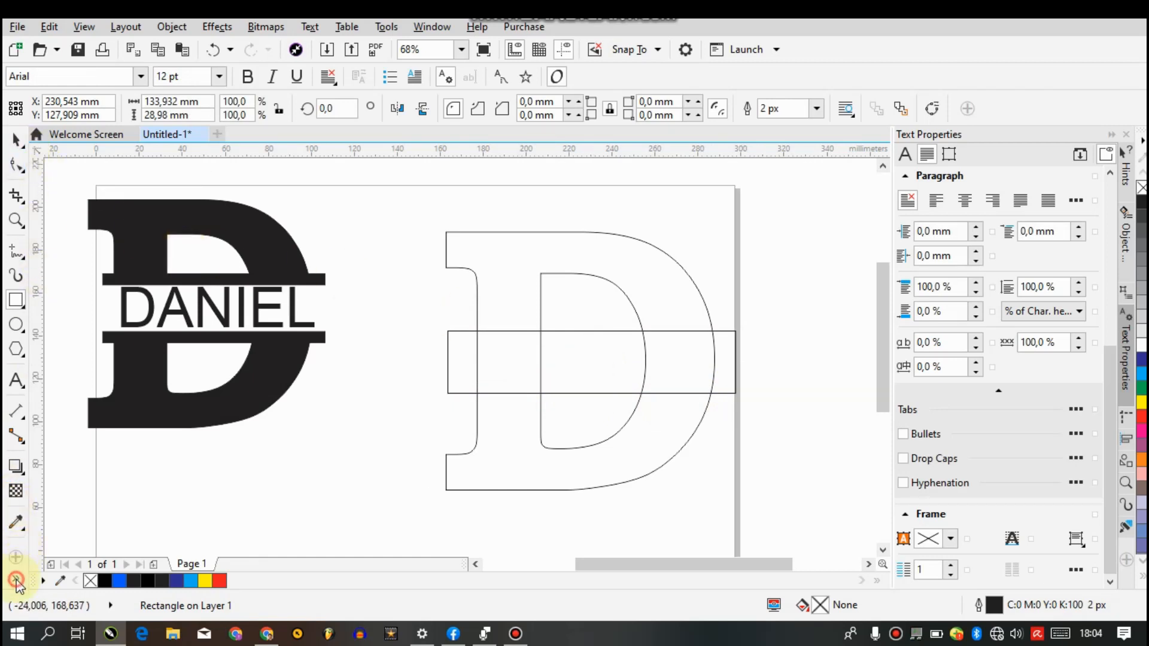
Try a red (R255 G0 B0) Smart Fill on the part of the letter D above the rectangle, and undo it
left_click(16, 580)
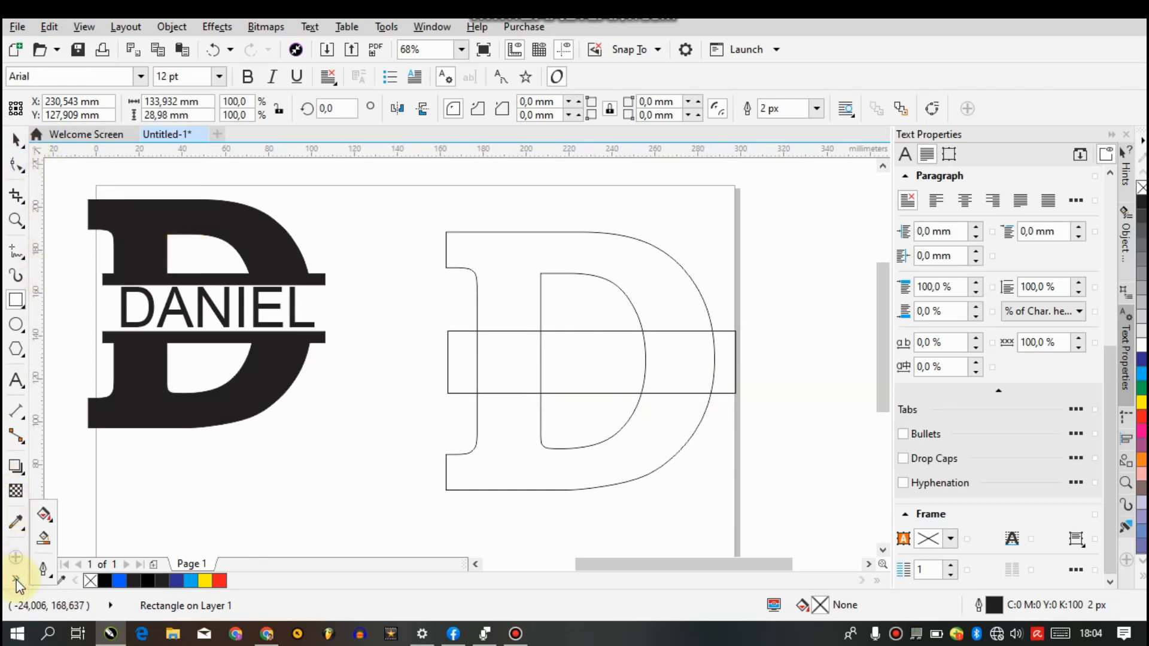
left_click(44, 540)
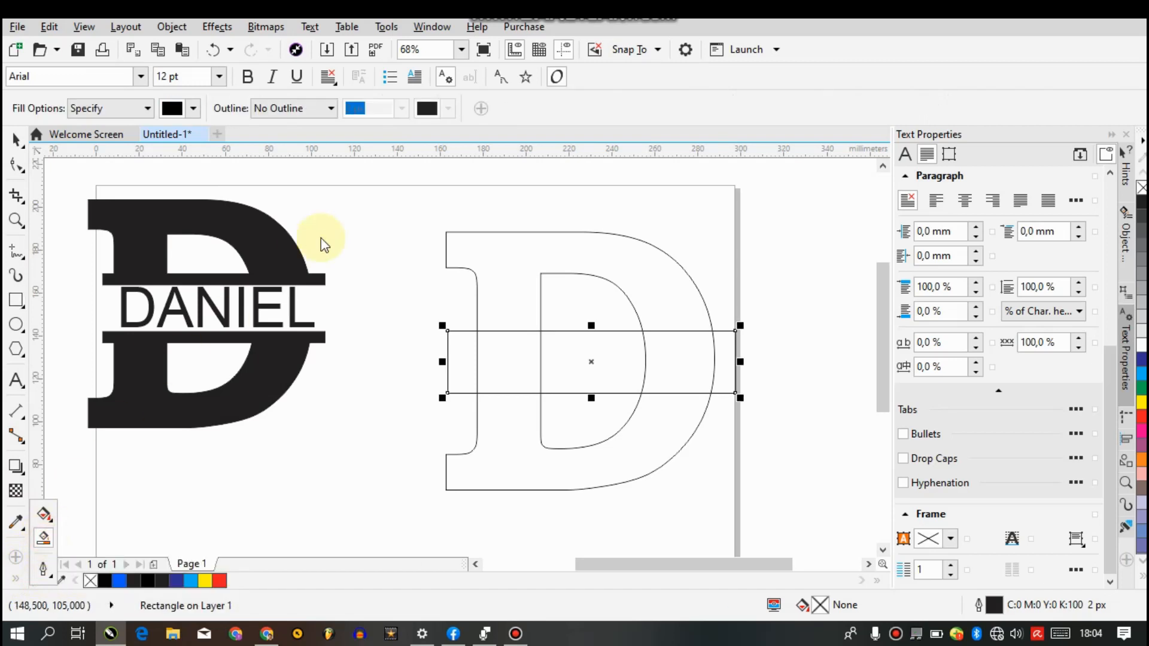
left_click(196, 108)
left_click_drag(231, 224, 306, 179)
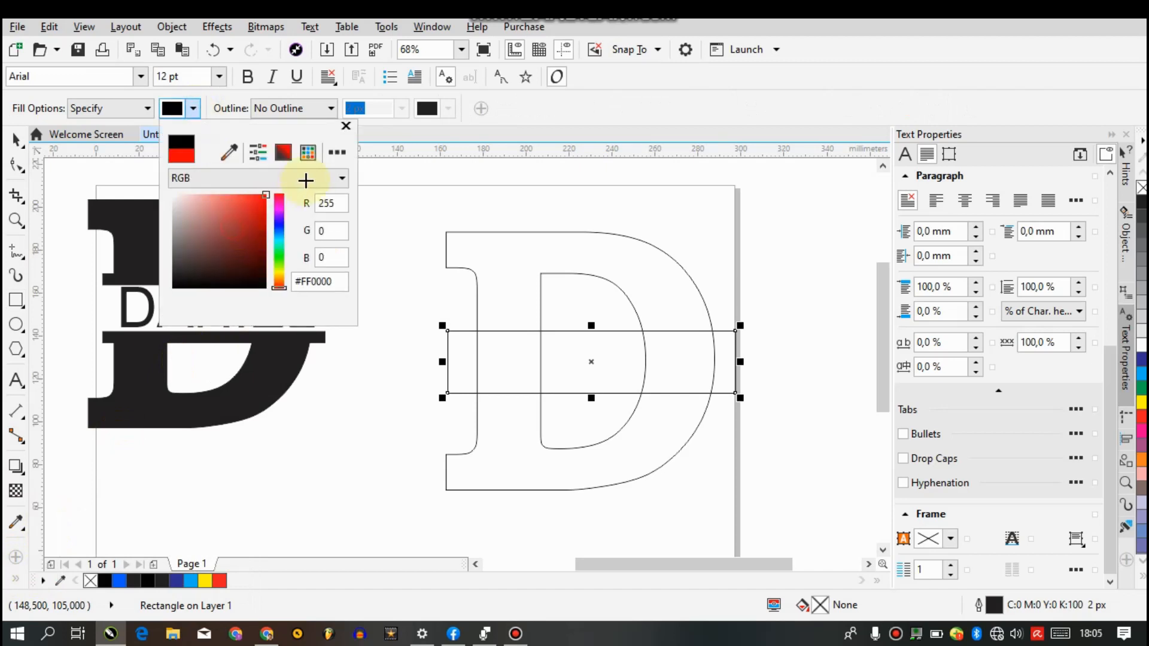
left_click(502, 258)
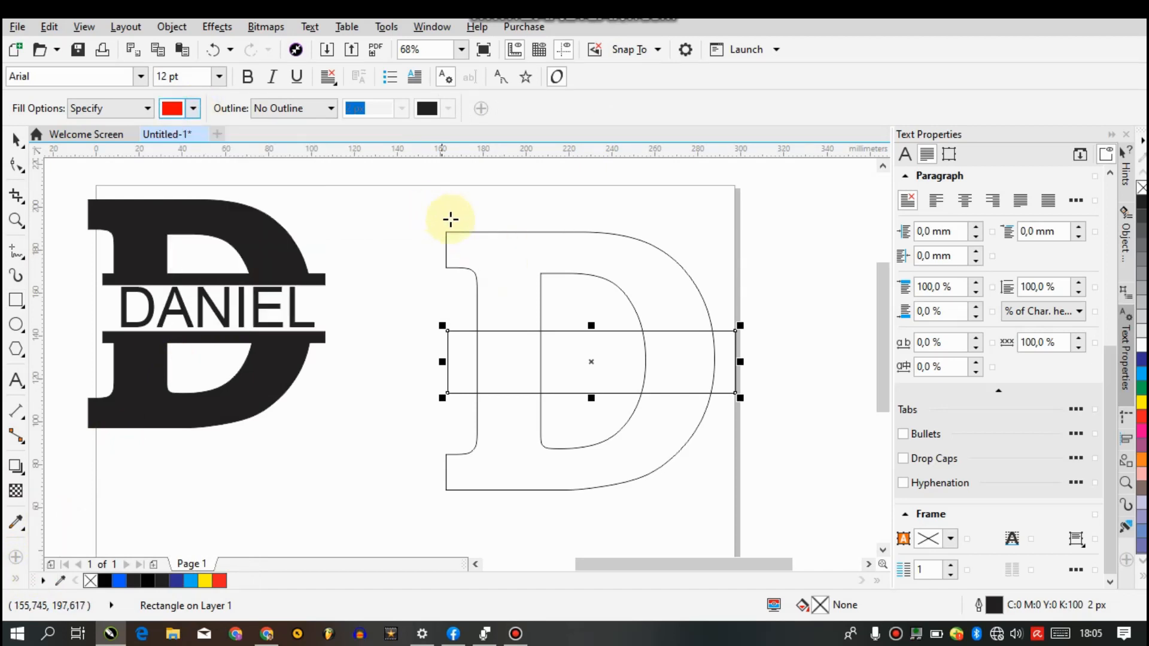
left_click(482, 249)
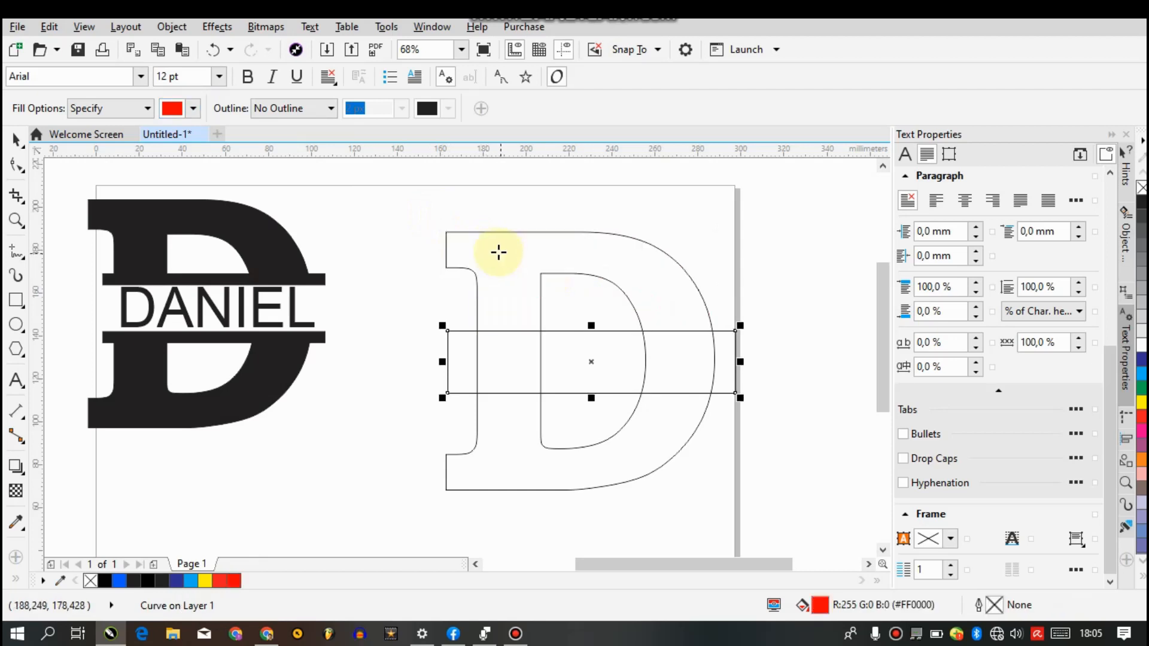
key("ctrl+z")
Try a green (R53 G138 B40) Smart Fill on the part of the letter D above the rectangle, and undo it
left_click(193, 108)
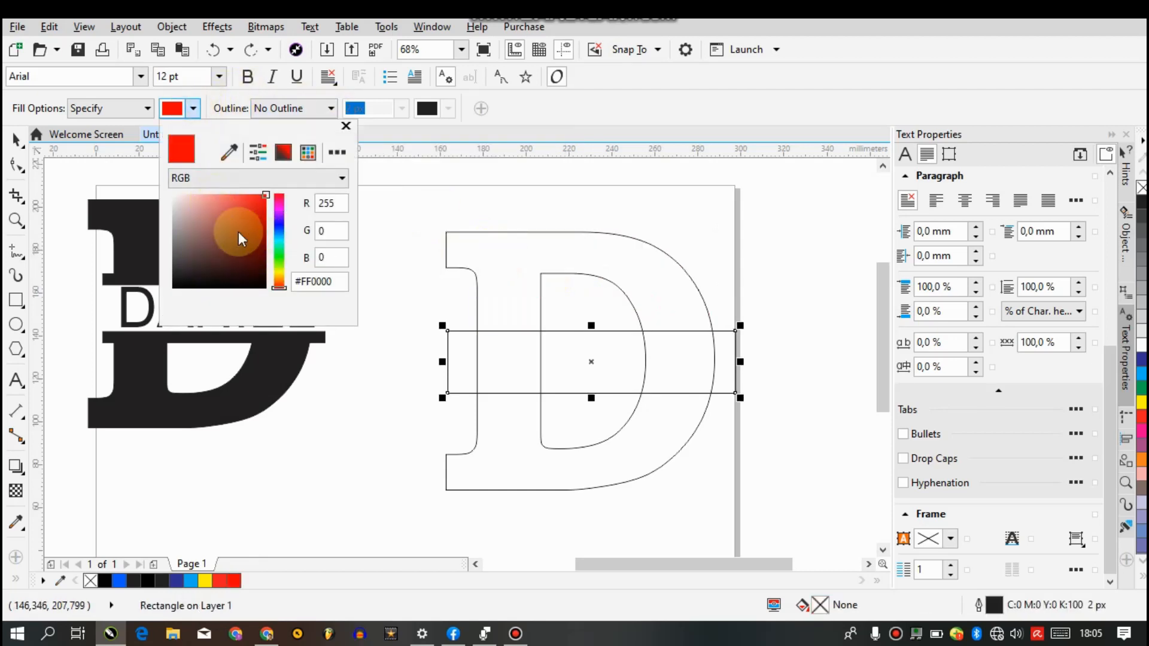
left_click(278, 259)
left_click(239, 237)
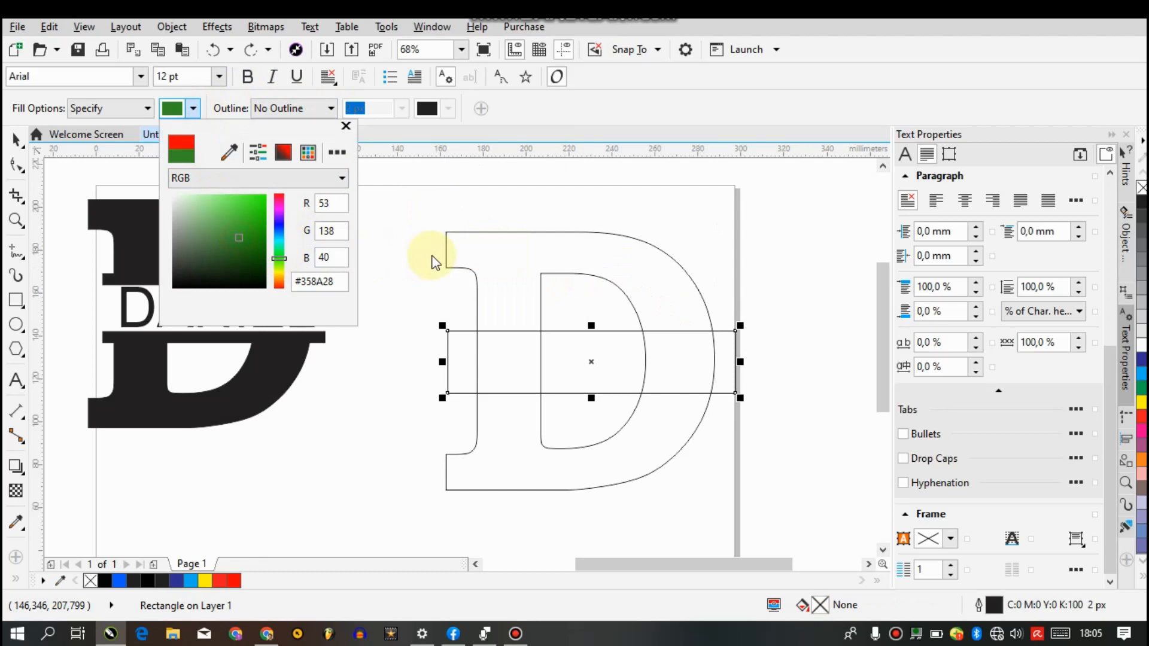
left_click(481, 249)
key("ctrl+z")
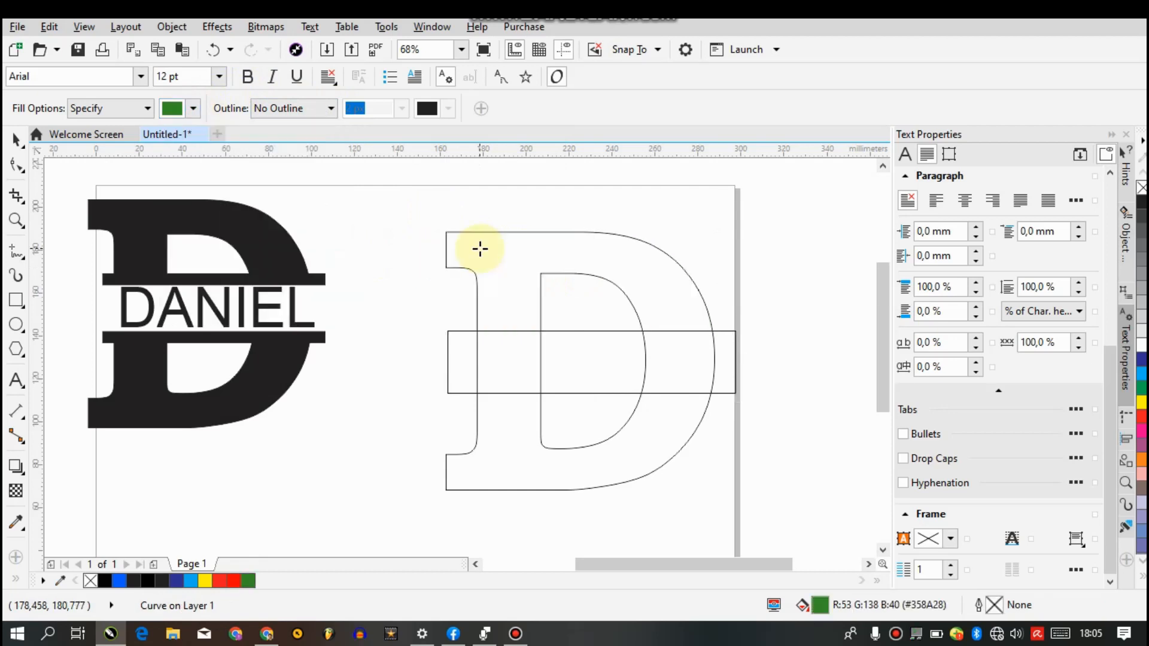
Smart Fill the parts of the letter D above and below the rectangle with black (#000000), without an outline
left_click(193, 109)
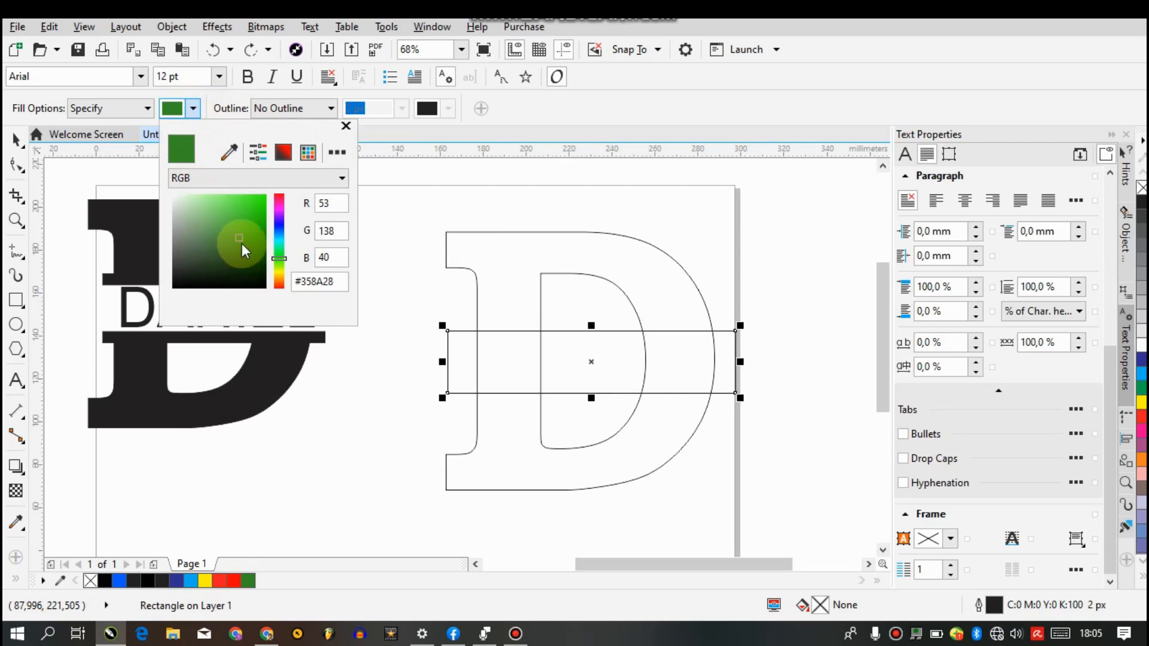
left_click_drag(243, 249, 329, 336)
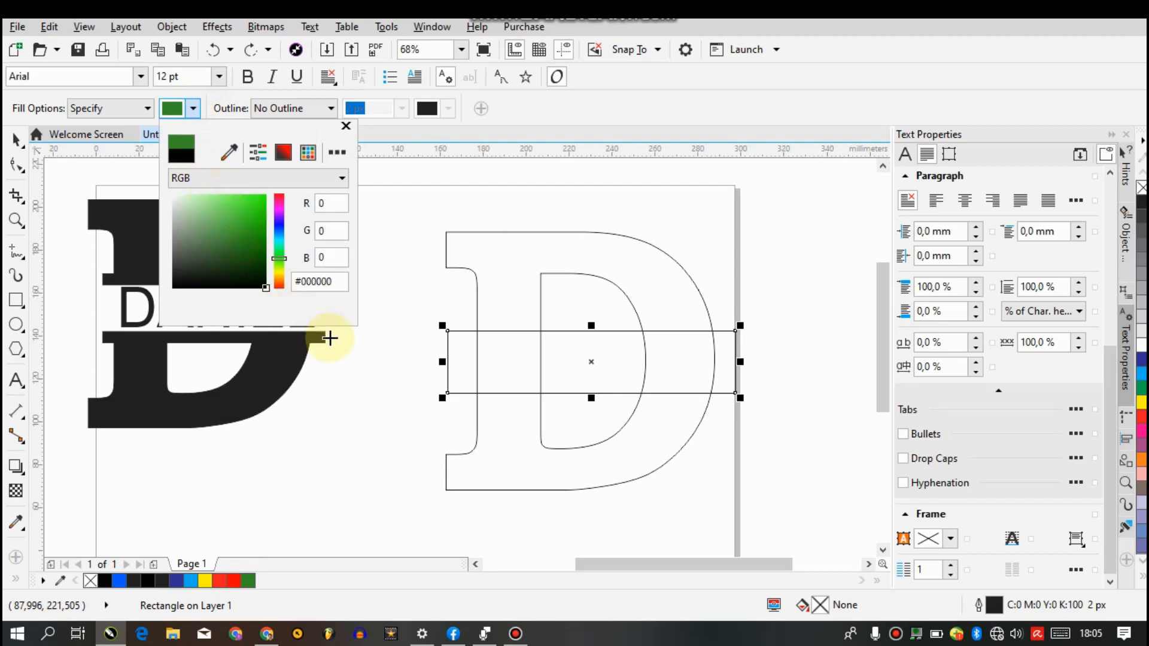
left_click(557, 142)
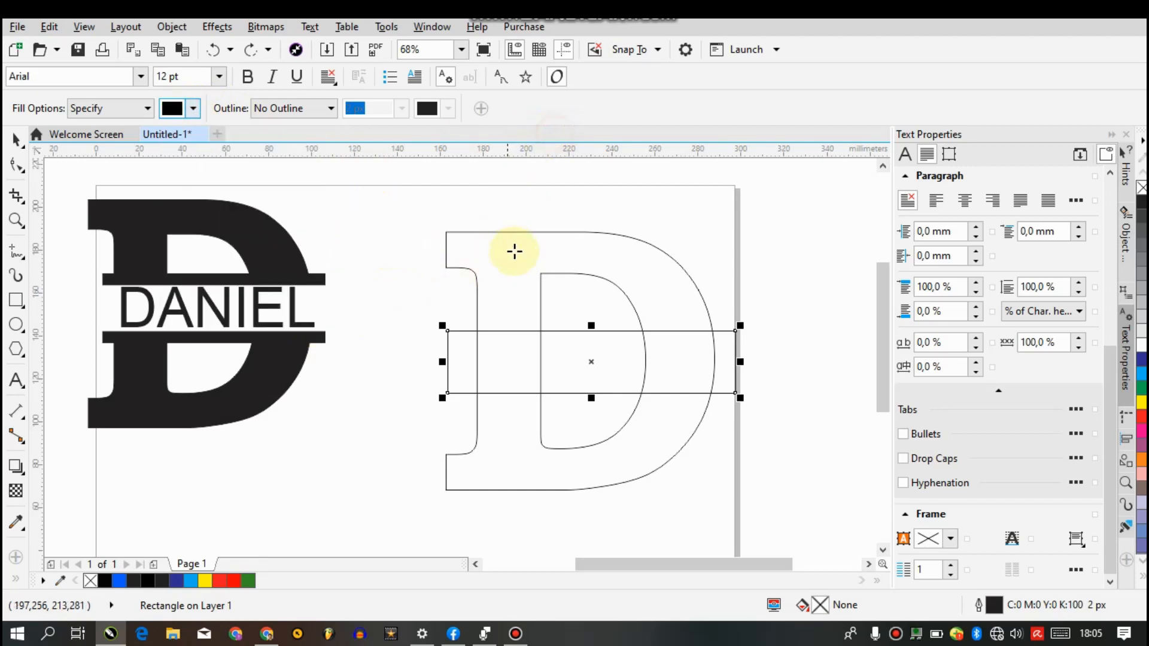
left_click(516, 249)
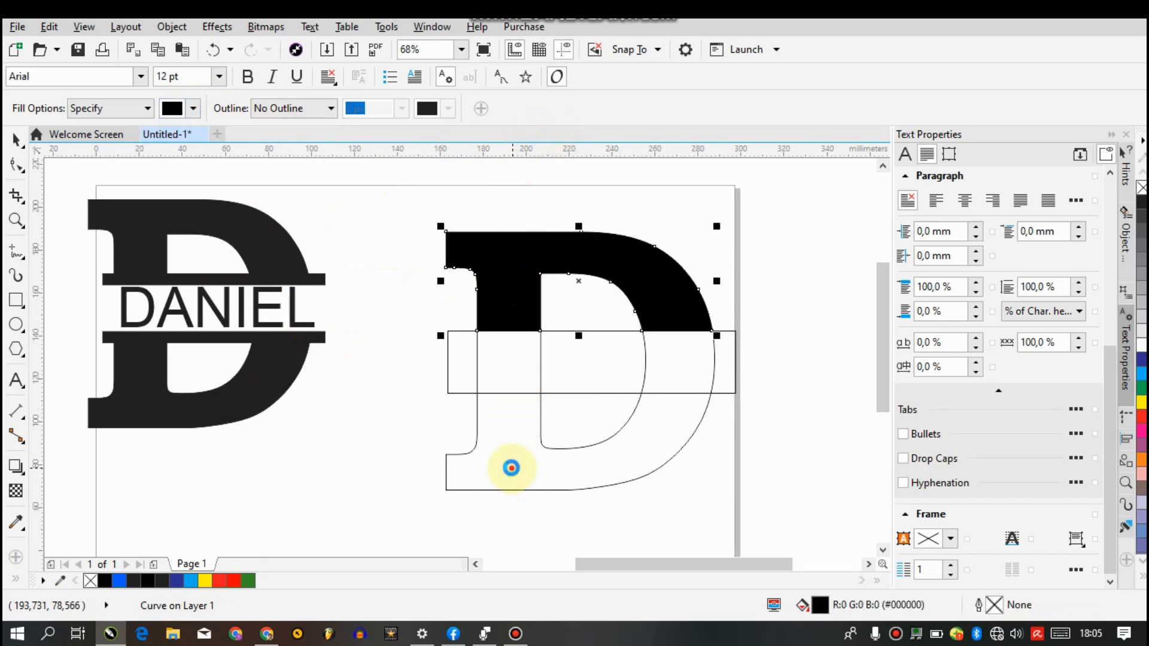
left_click(510, 467)
left_click(13, 136)
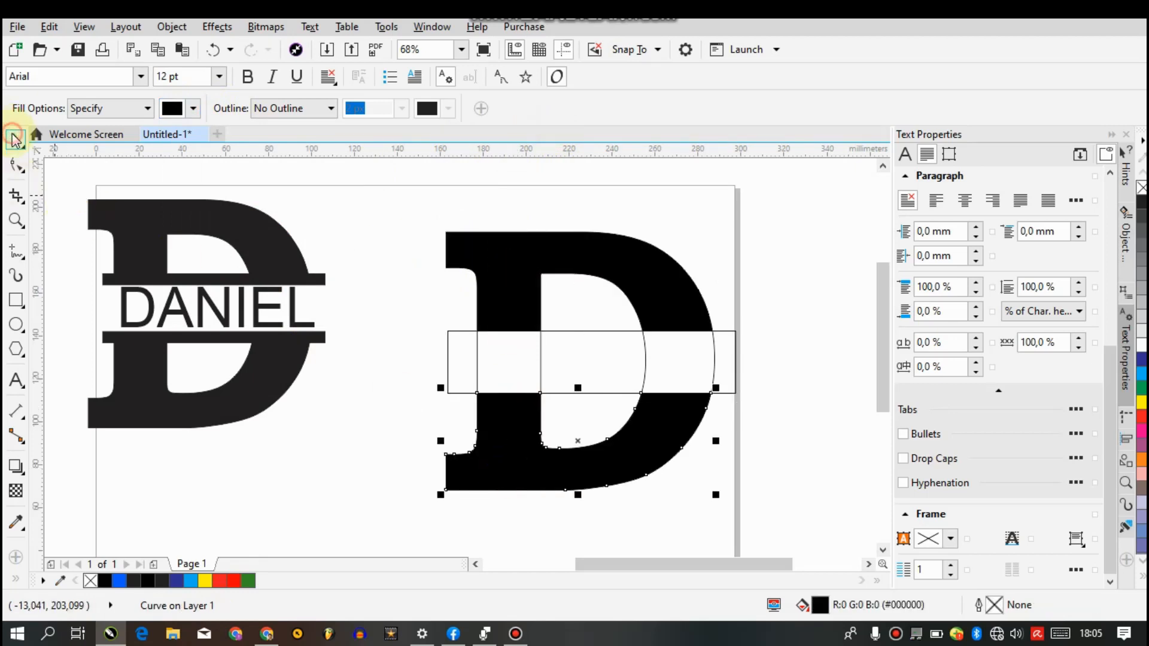
left_click(394, 264)
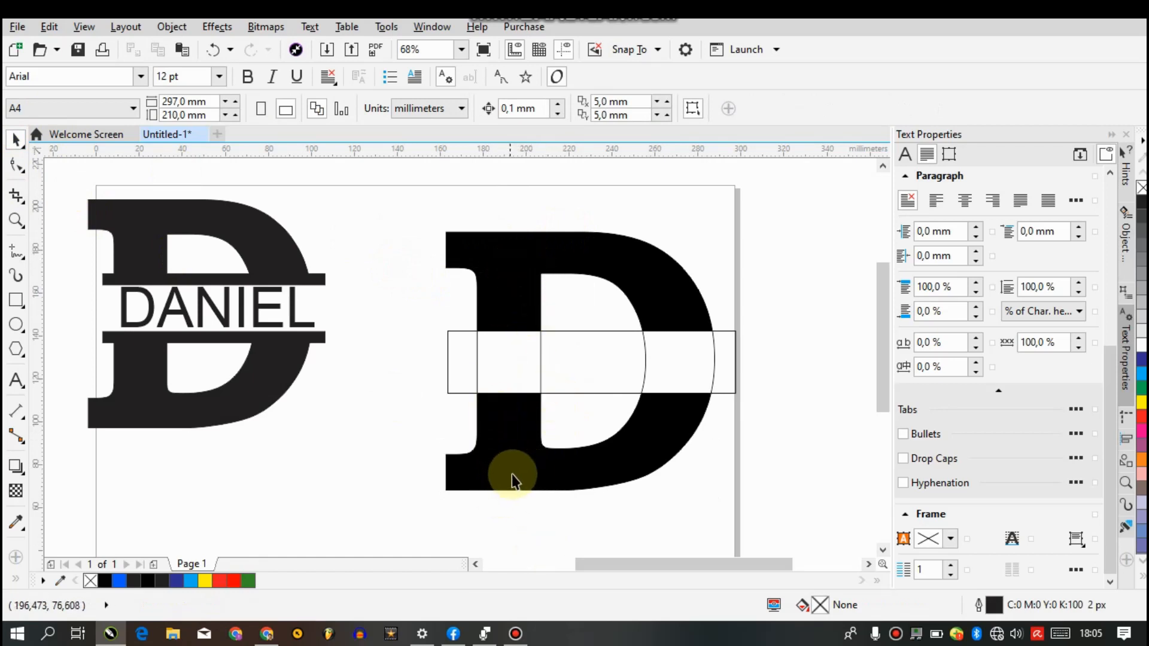
Send the horizontal rectangle back one level in the stacking order
left_click(732, 351)
right_click(731, 338)
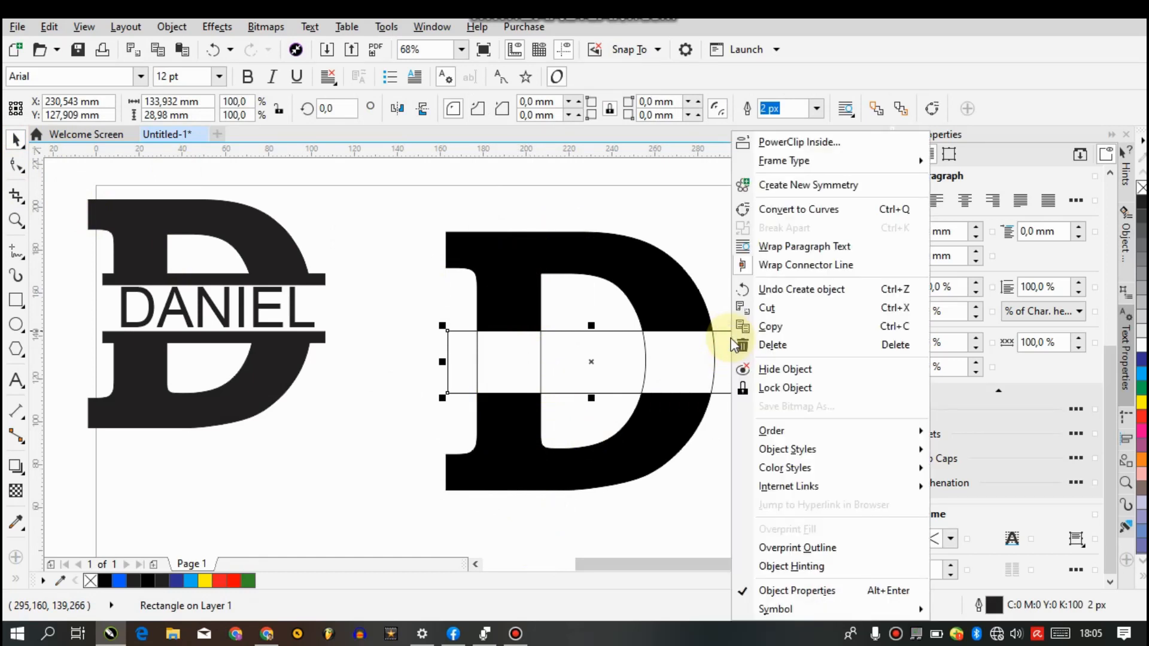
mouse_move(825, 437)
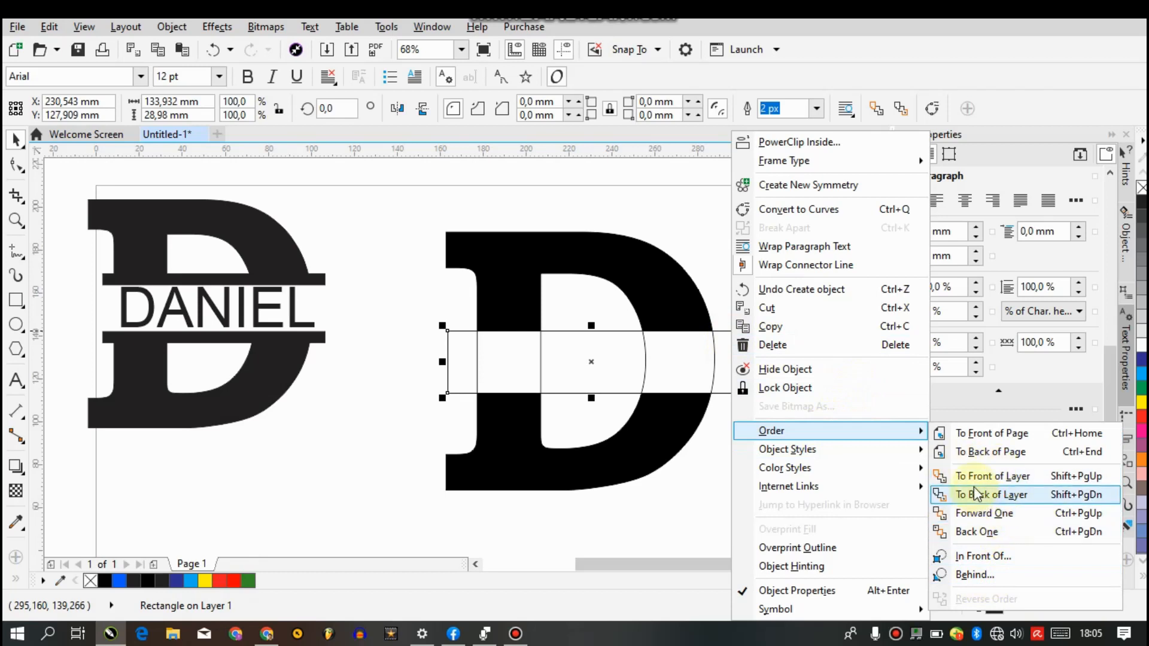
left_click(985, 537)
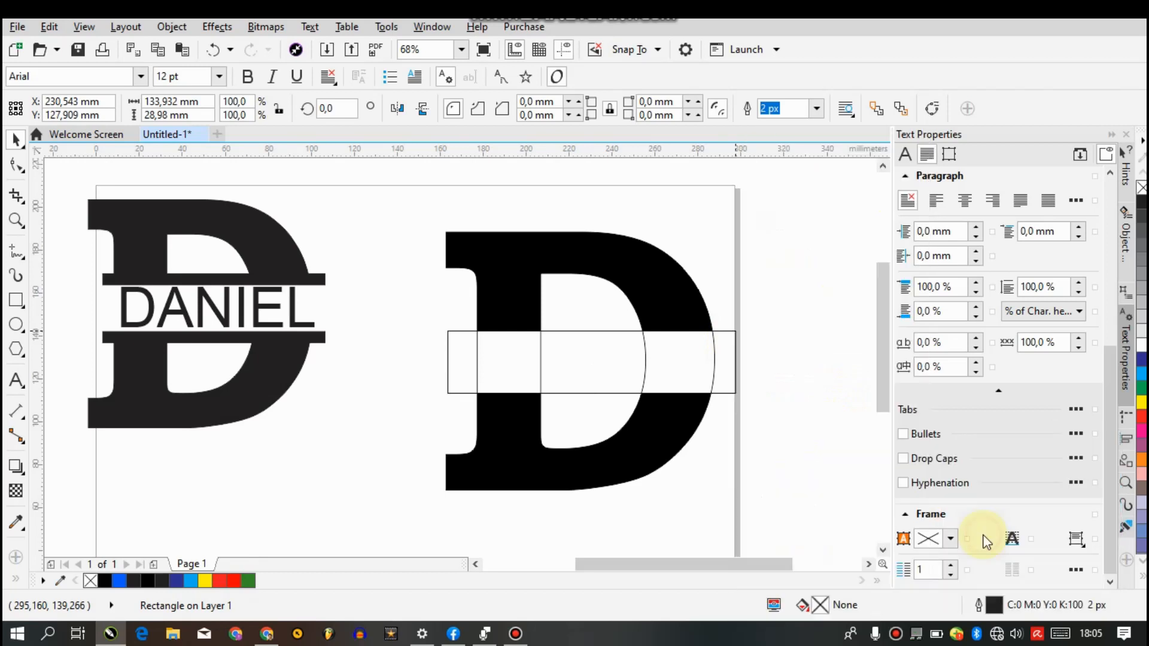
Move the original outlined letter D away from the black halves and delete it
left_click(746, 469)
left_click(709, 359)
left_click_drag(710, 360, 834, 283)
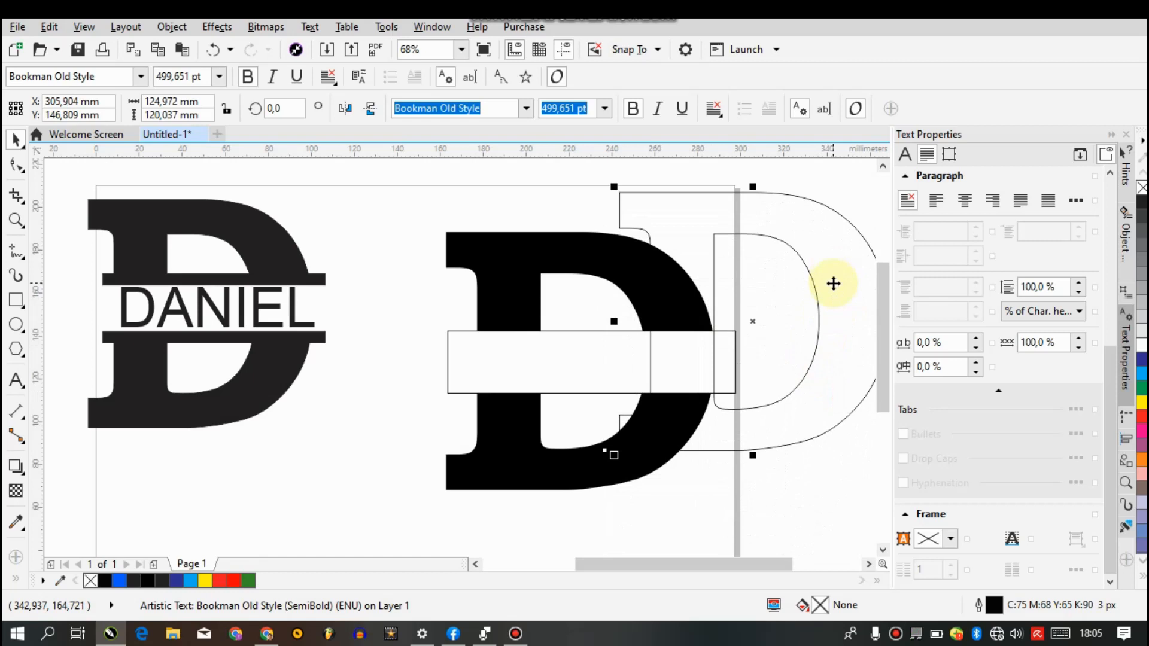
key("Delete")
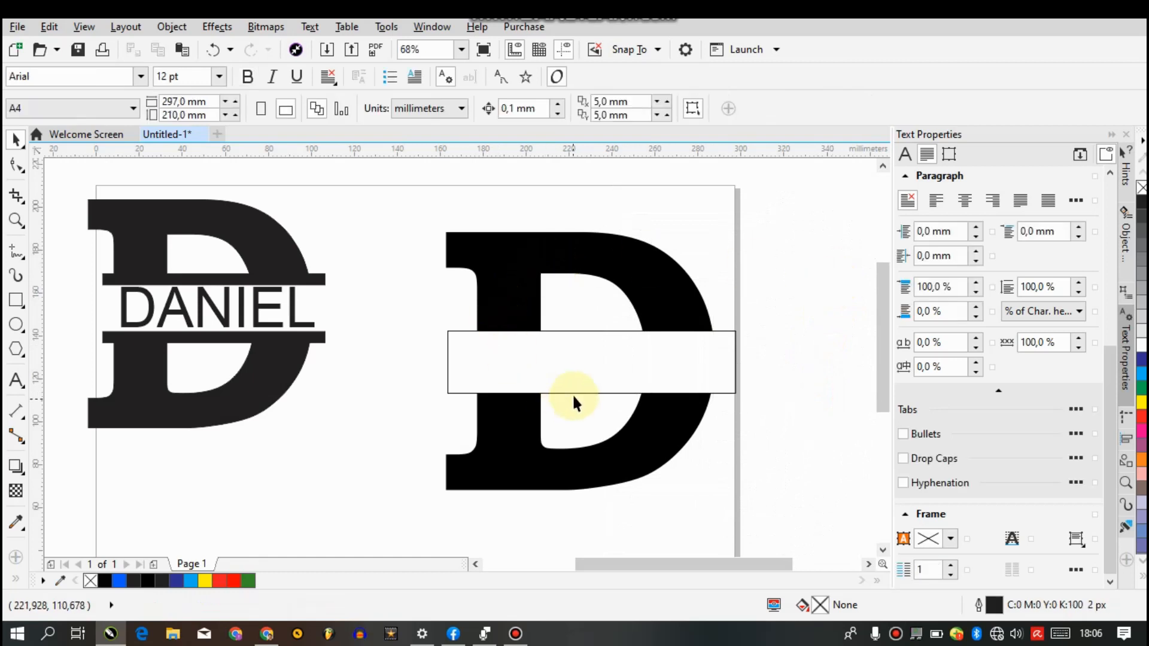
Shrink the rectangle's height to about 3.5 mm and nudge it up against the lower edge of the upper D half
left_click(568, 369)
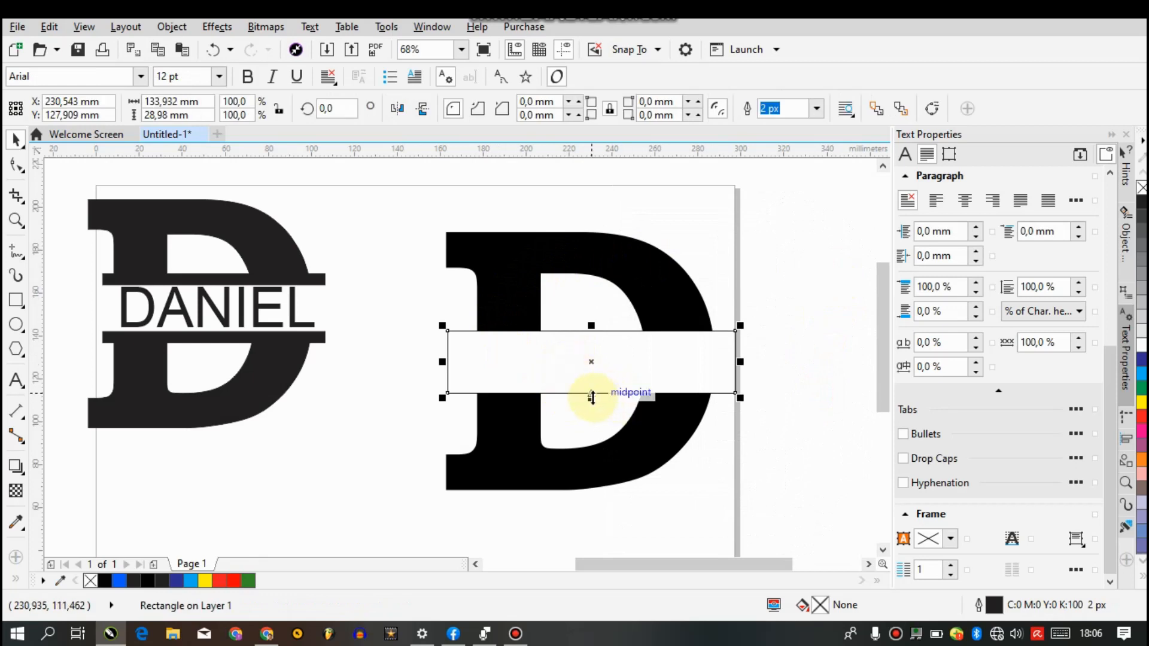
left_click_drag(592, 397, 590, 362)
left_click_drag(585, 346, 585, 343)
key("Up")
key("Up")
key("Up")
key("Up")
key("Up")
key("Up")
key("Up")
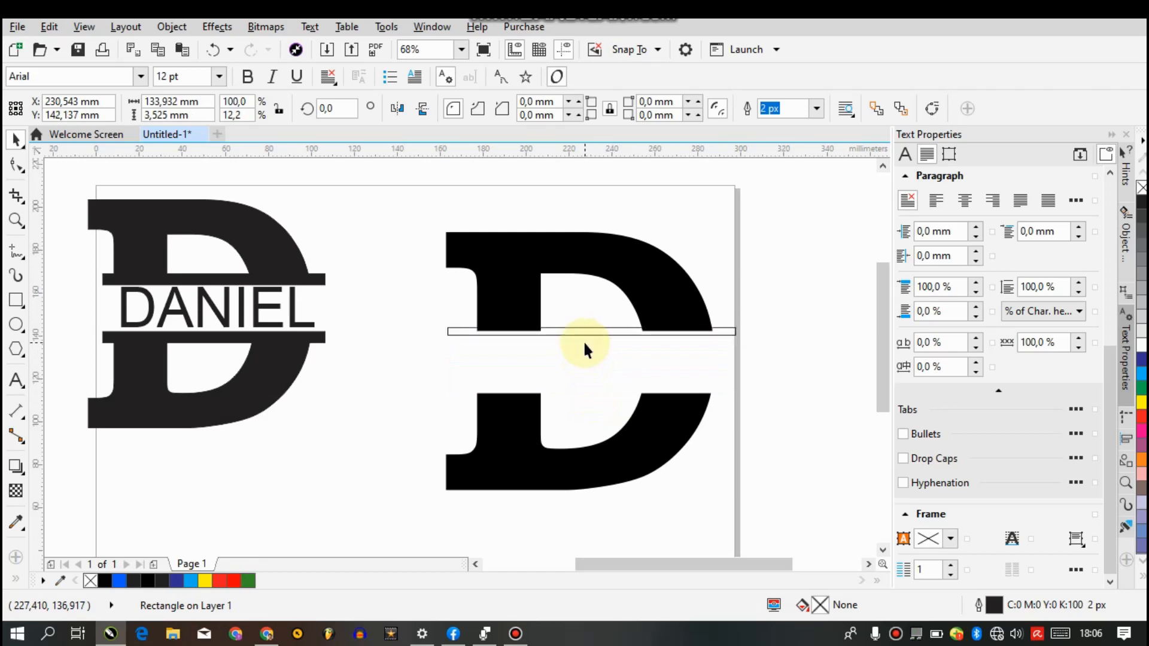
Try removing the fill from the upper half of the letter D, and undo it
left_click(492, 260)
key("F10")
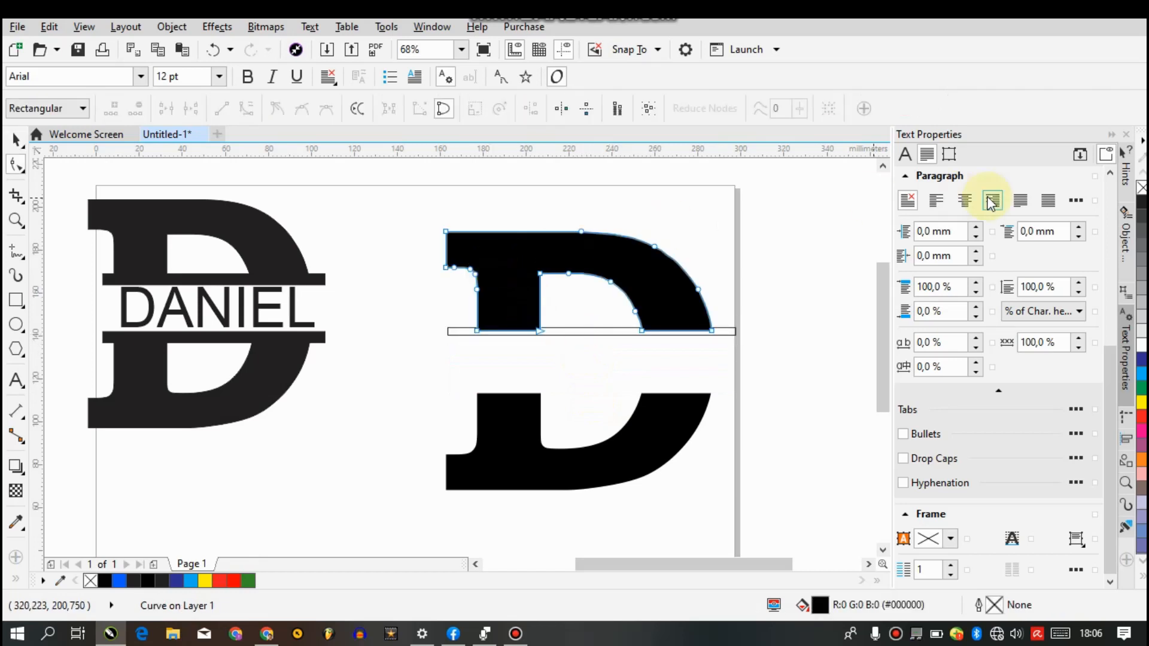
left_click(1142, 188)
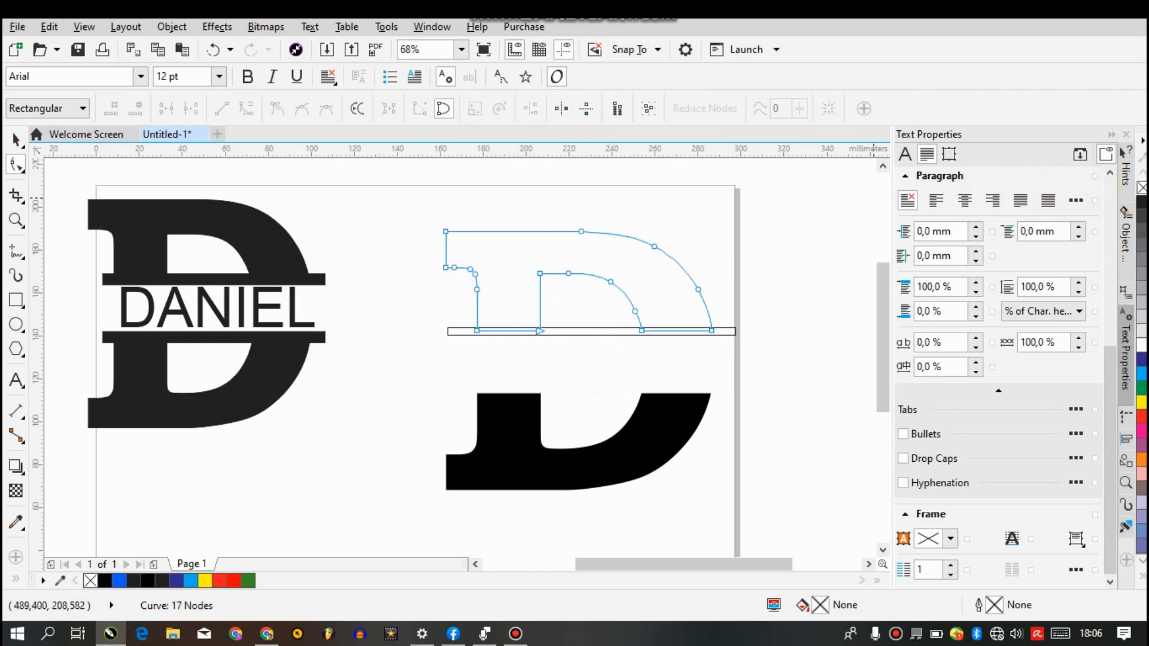
left_click(16, 140)
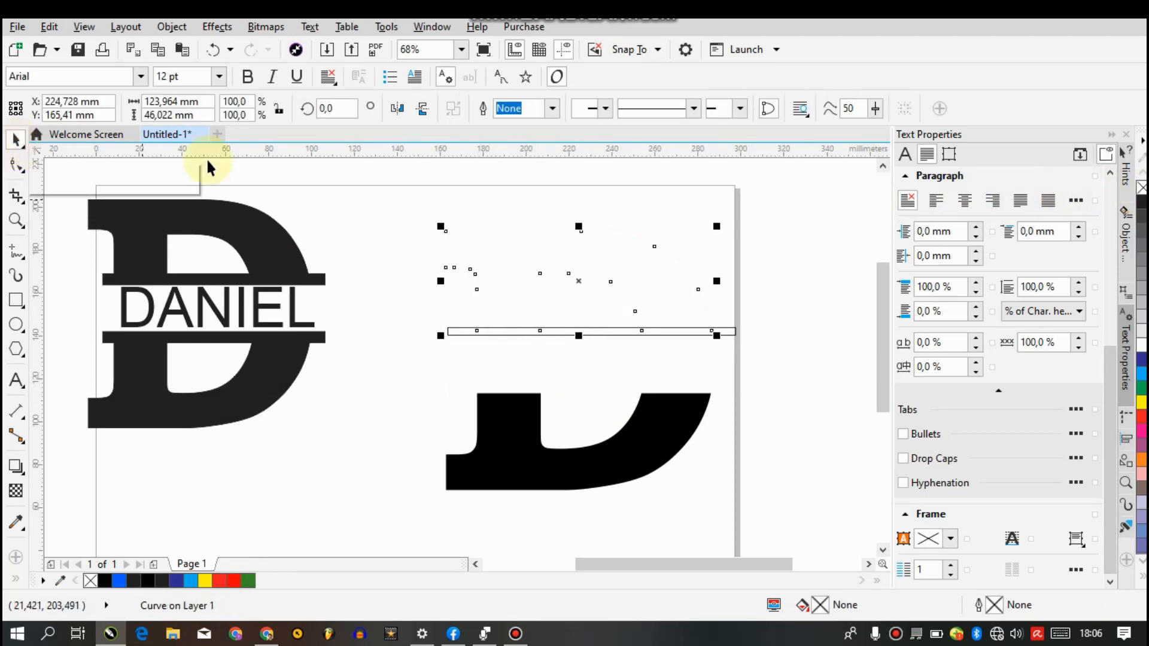
key("ctrl+z")
Select both D halves and the thin bar, and choose black as their Outline Pen colour
left_click_drag(407, 195, 568, 302)
left_click_drag(701, 426, 799, 529)
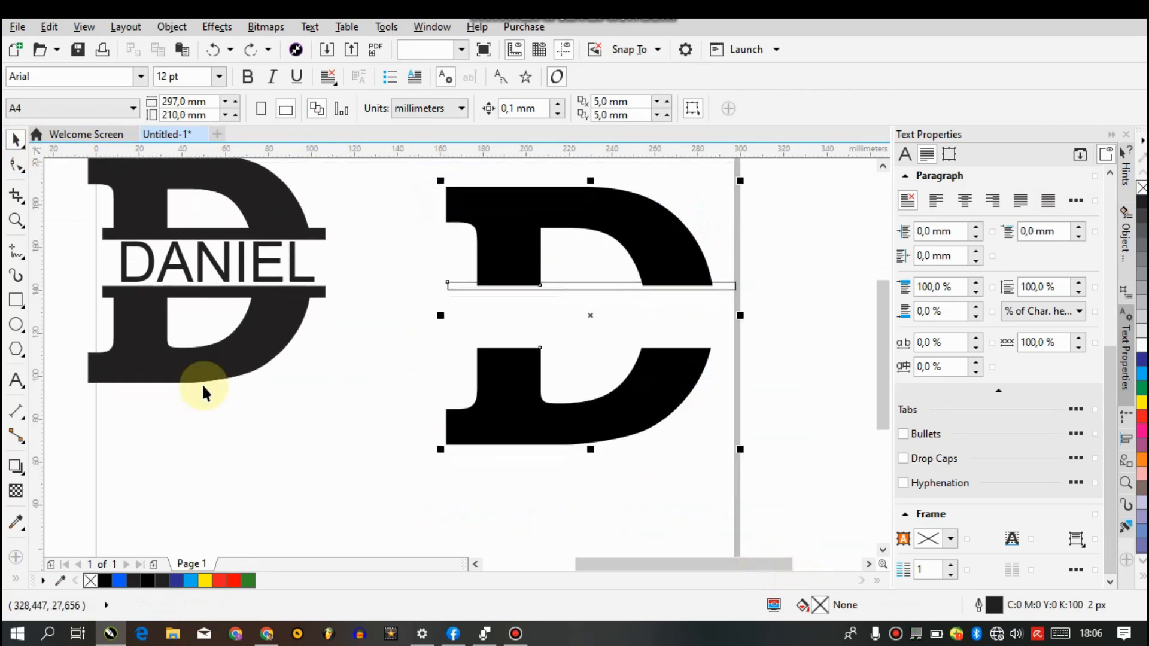
left_click(15, 578)
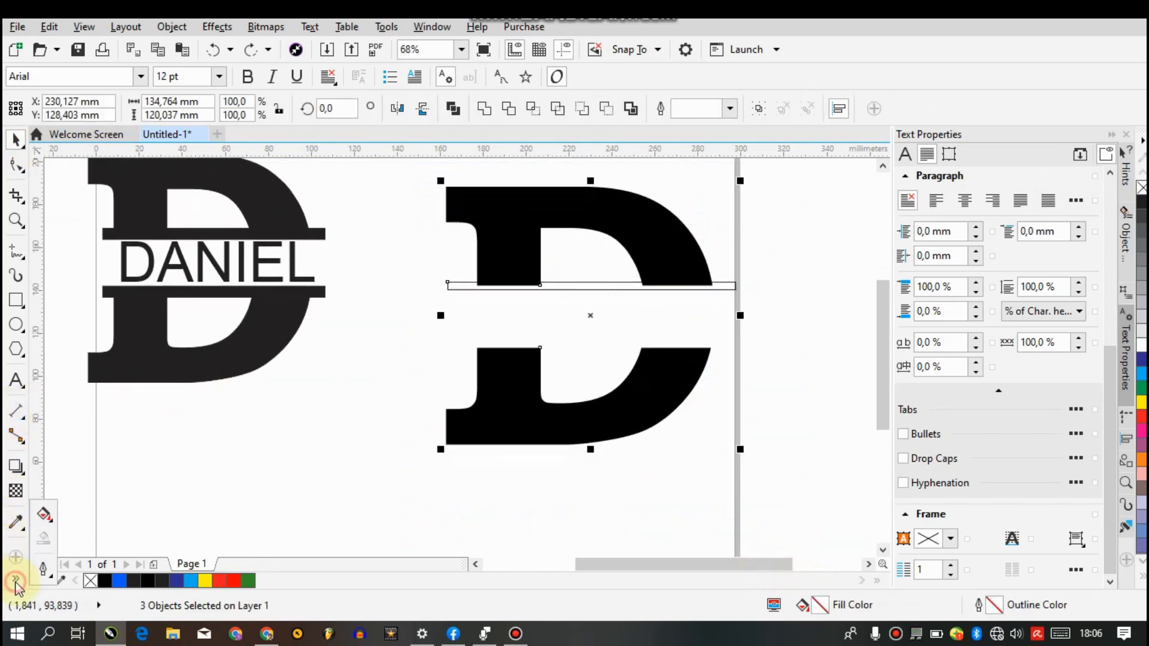
left_click(43, 569)
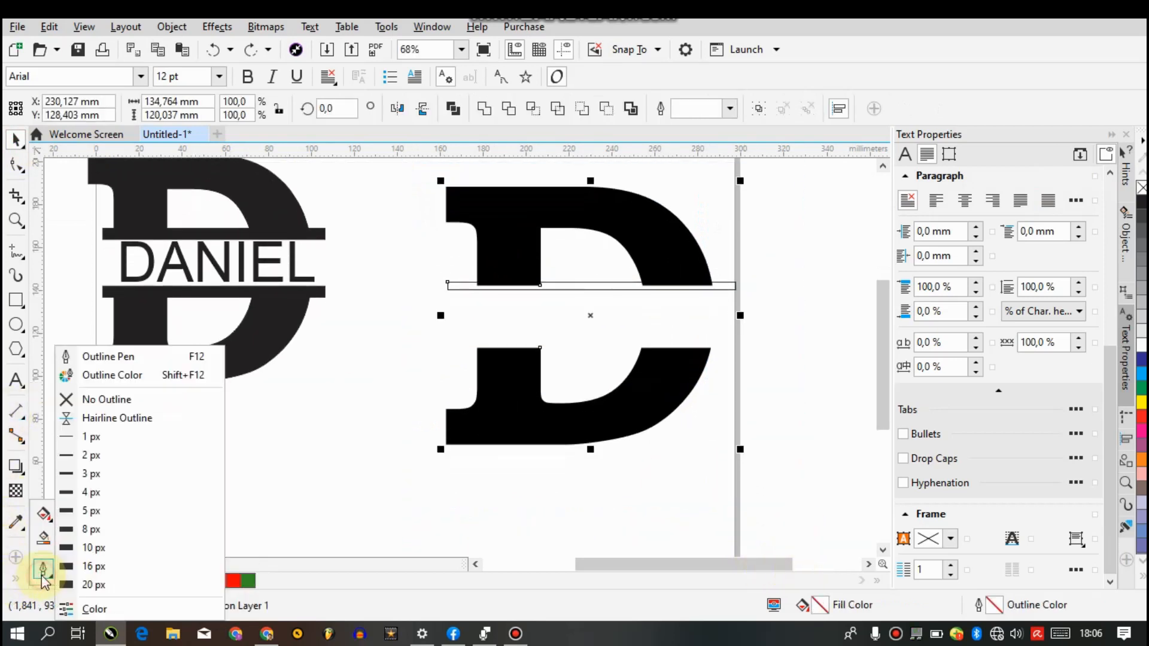
left_click(116, 357)
left_click(469, 207)
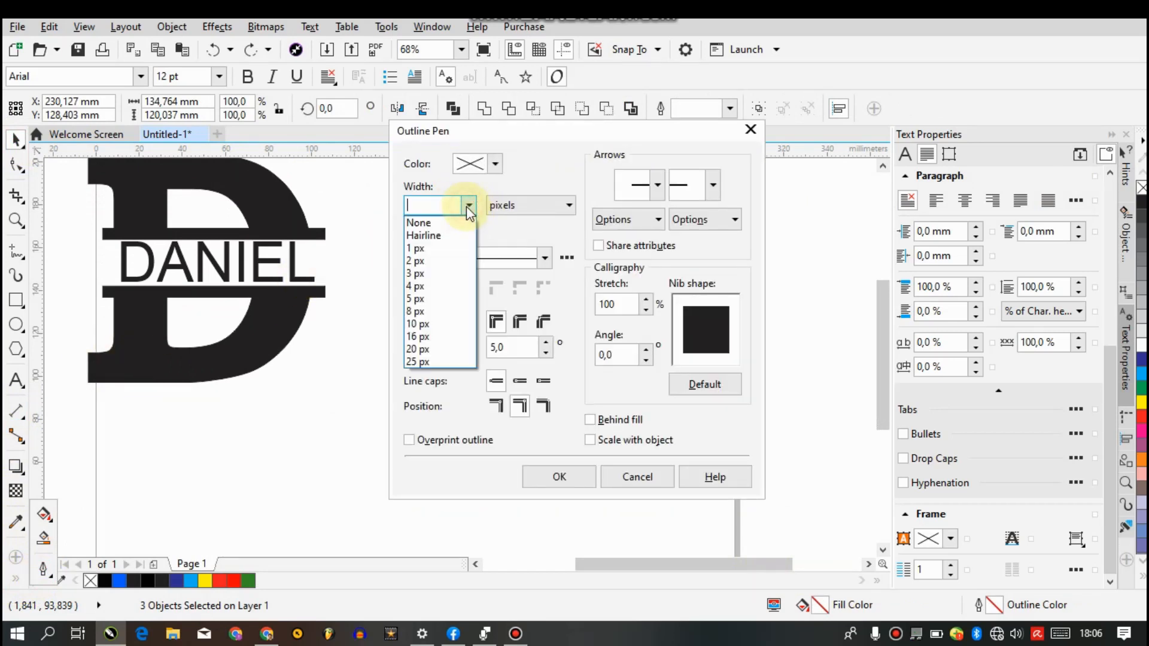
left_click(497, 164)
left_click(496, 164)
left_click(496, 164)
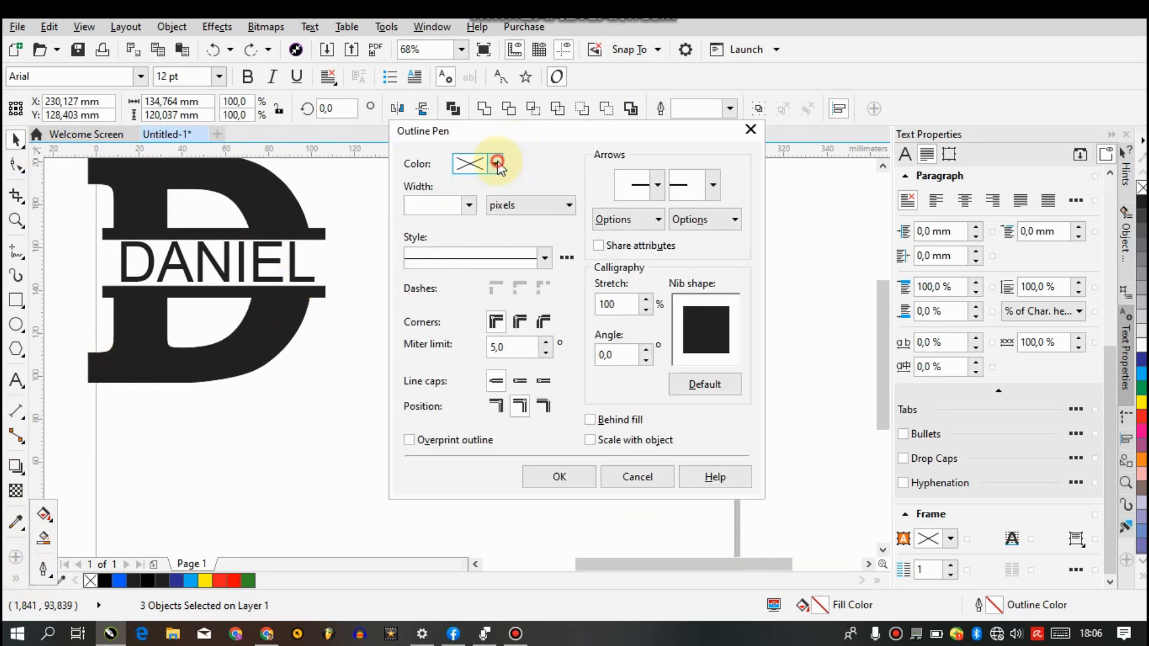
left_click(497, 165)
left_click_drag(543, 311, 586, 386)
left_click(586, 386)
Set the outline width of the selected D halves and bar to 3 px and apply the outline settings
left_click(469, 205)
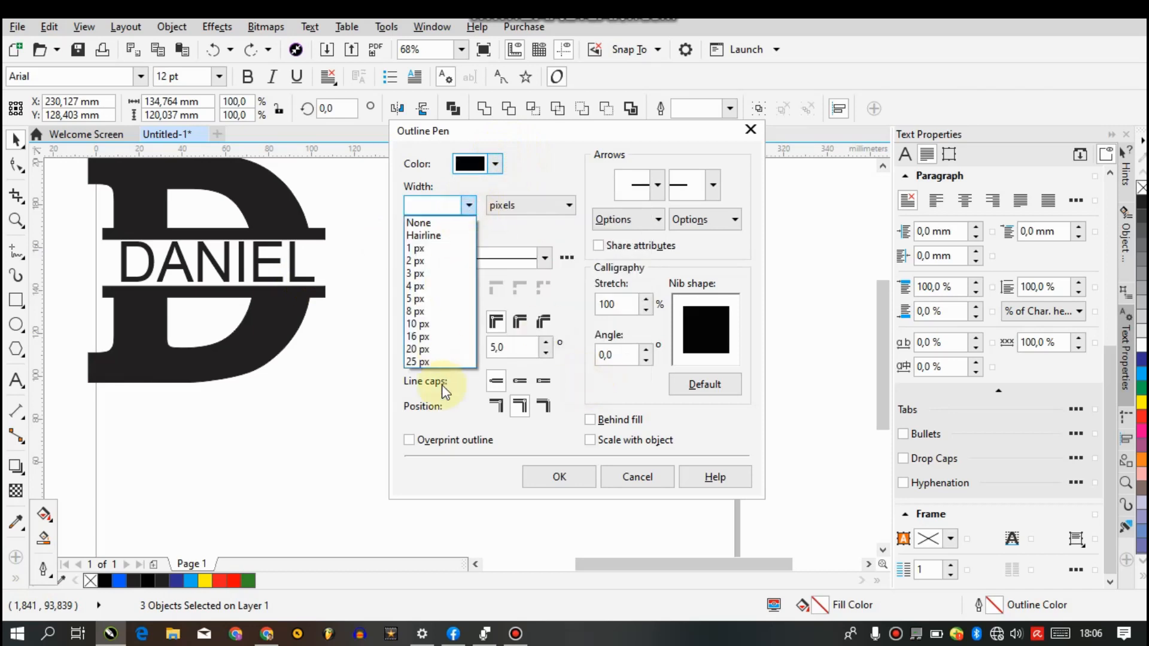
left_click(432, 273)
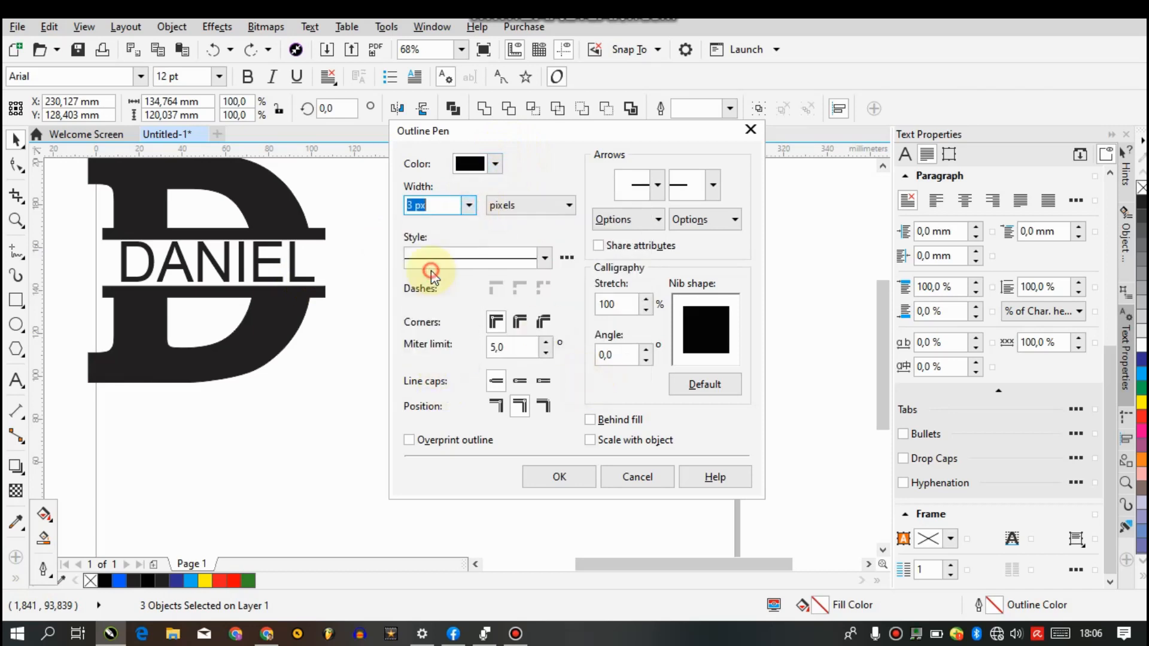
left_click(511, 205)
left_click(507, 205)
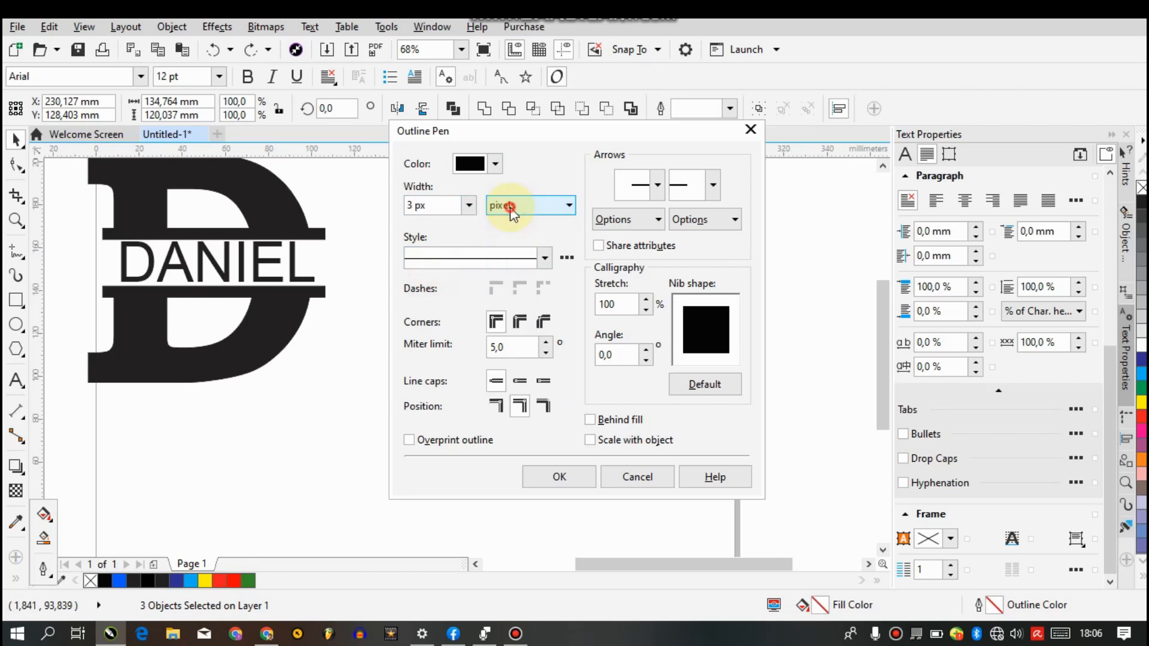
left_click(562, 475)
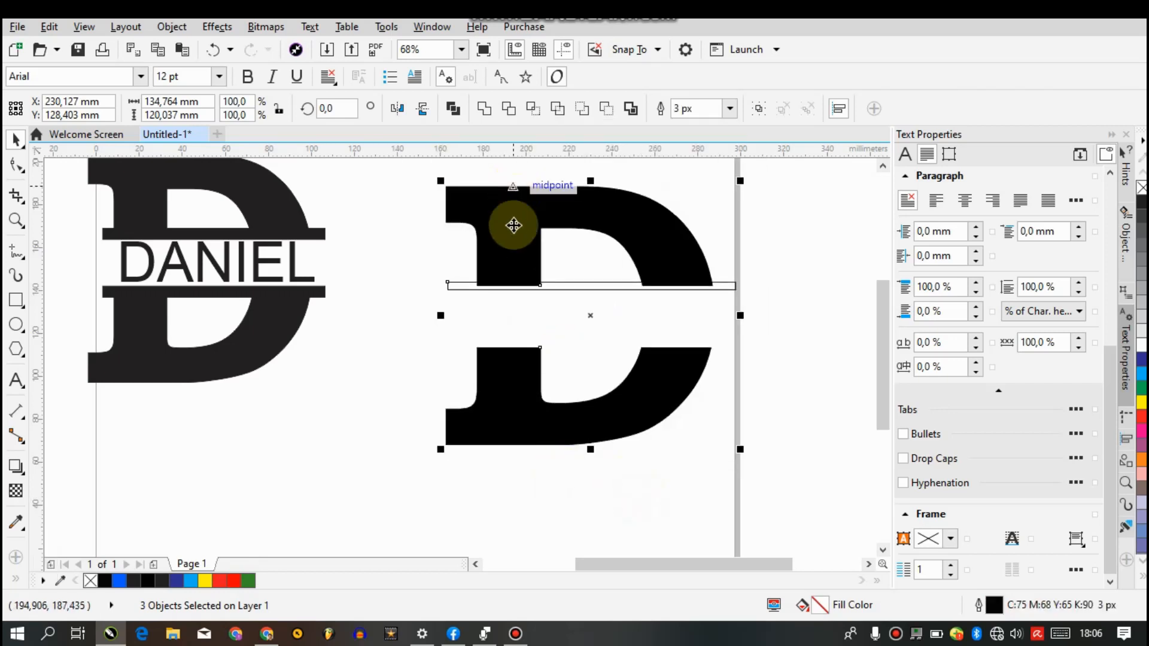
Remove the fill from the lower and upper D halves, keeping only their outlines
left_click(358, 289)
left_click(501, 223)
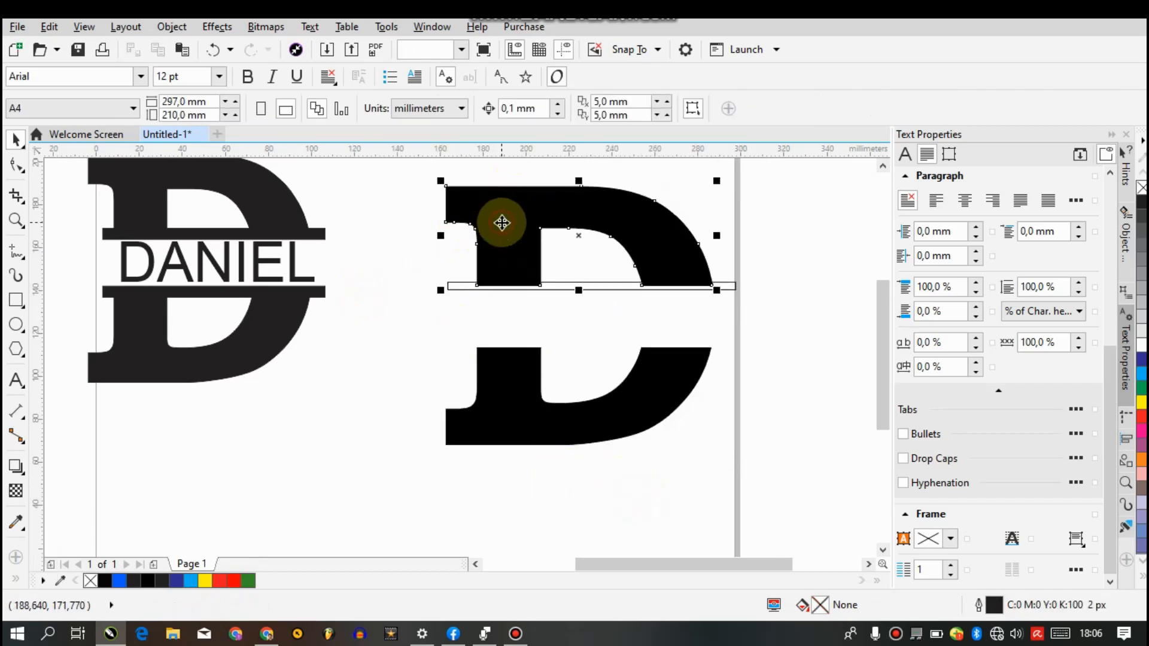
left_click(509, 399)
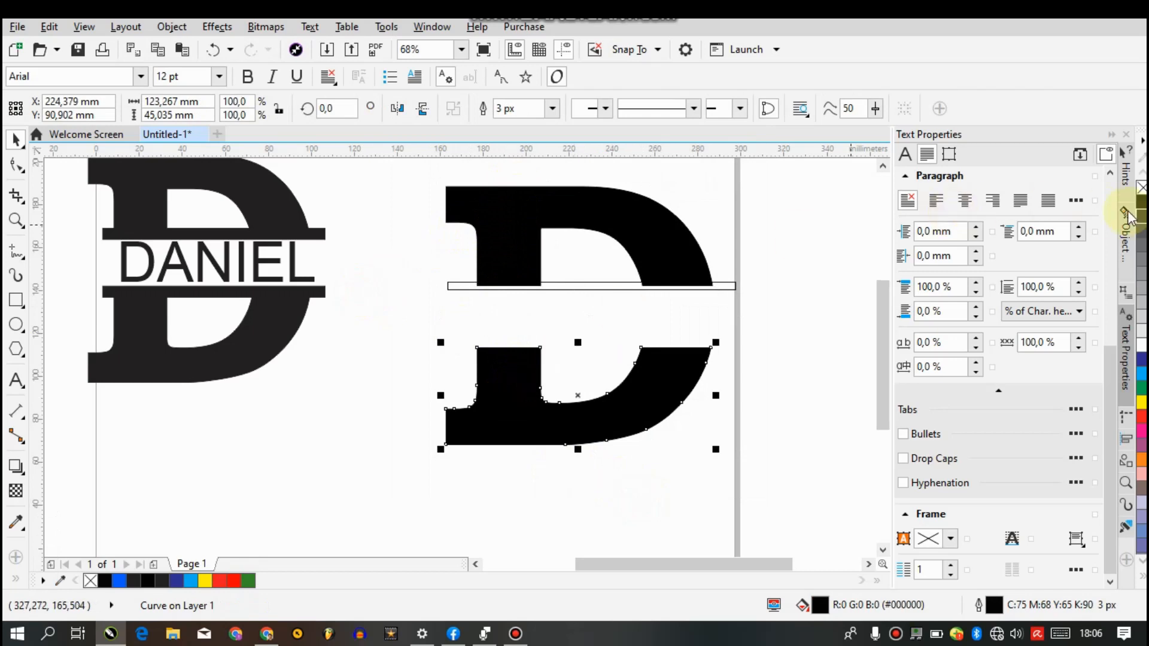
left_click(1141, 189)
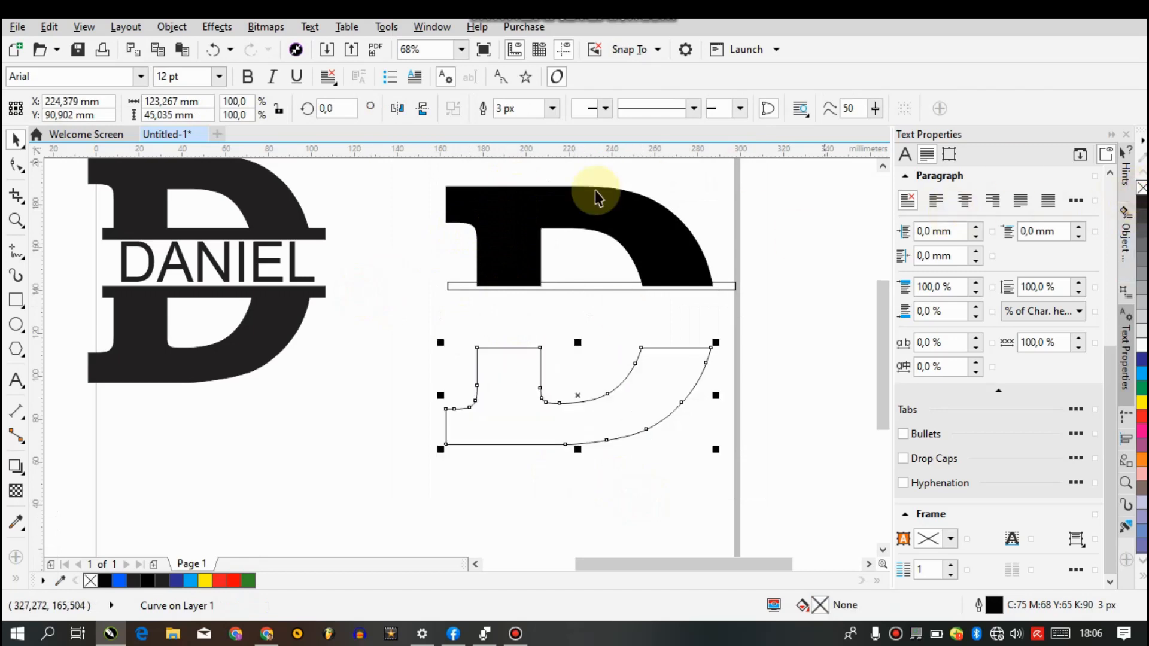
left_click(562, 202)
left_click(1142, 189)
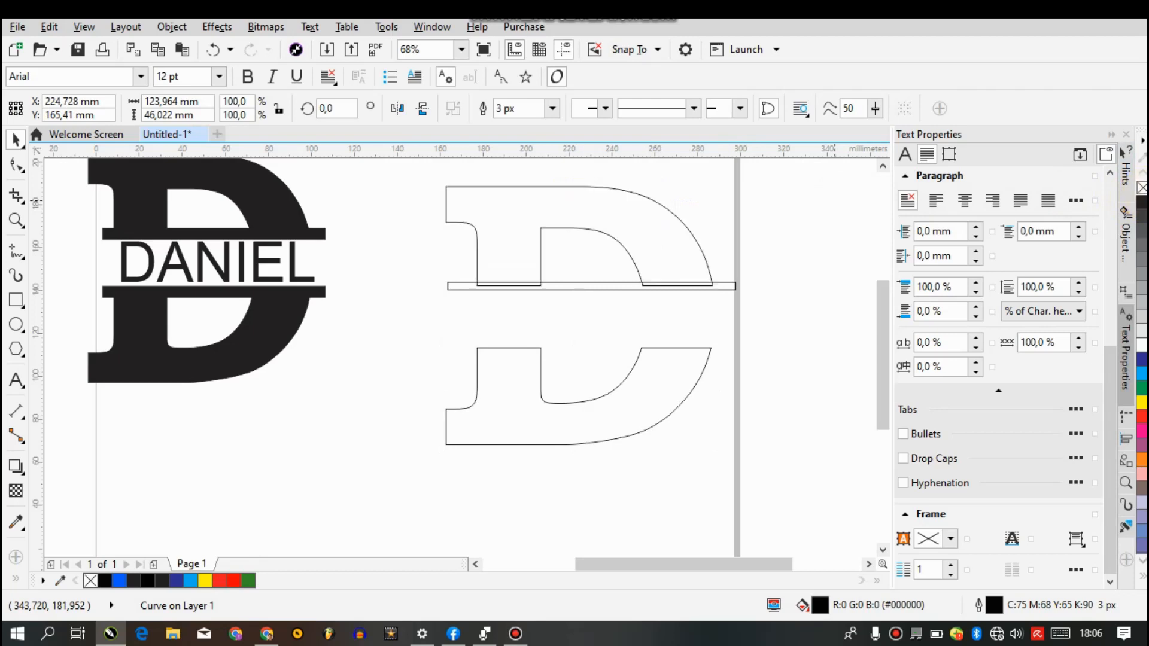
left_click(821, 322)
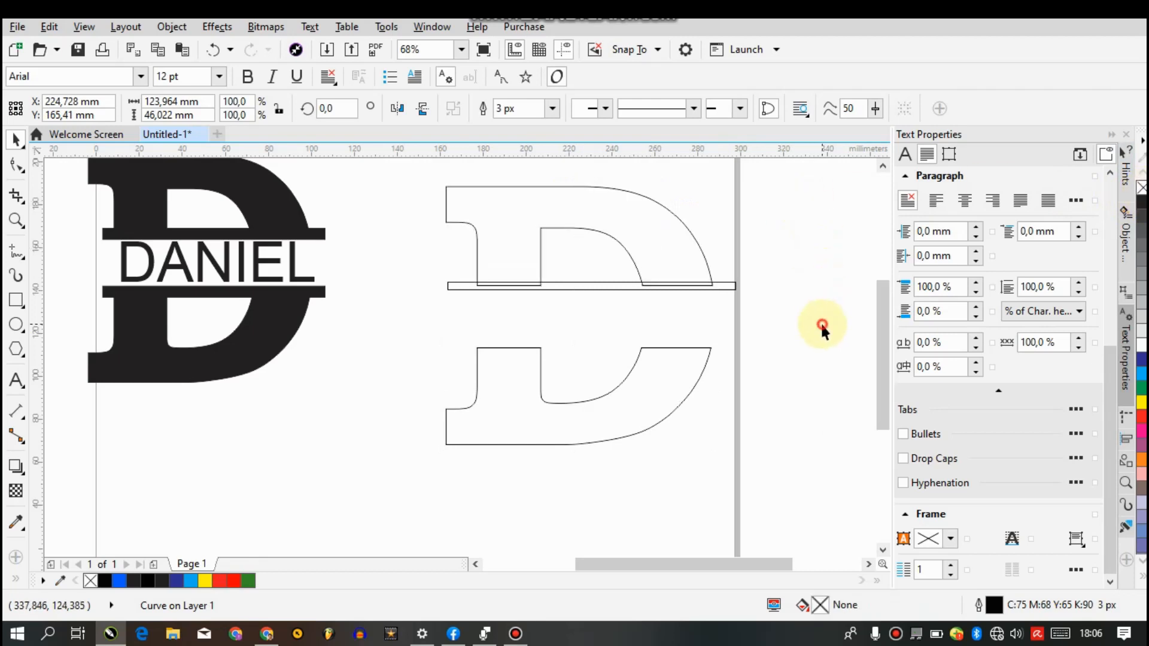
Duplicate the thin bar onto the lower D half's upper edge, and nudge the original bar slightly left to line up the two bars
left_click(726, 286)
key("ctrl+d")
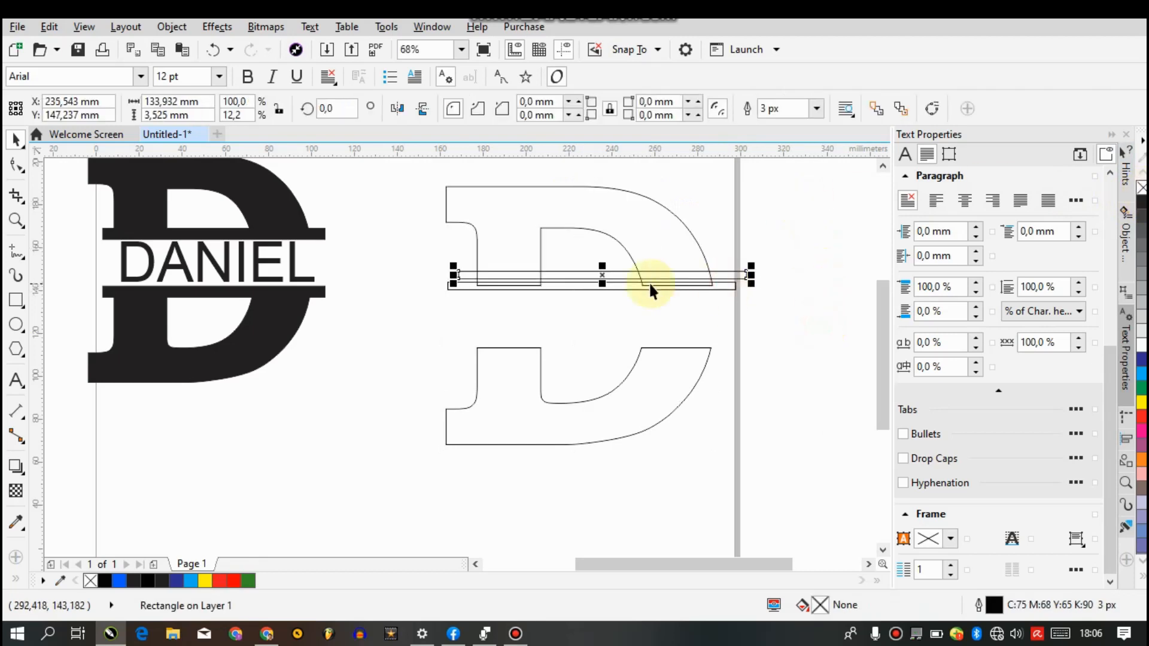
left_click_drag(596, 274, 590, 349)
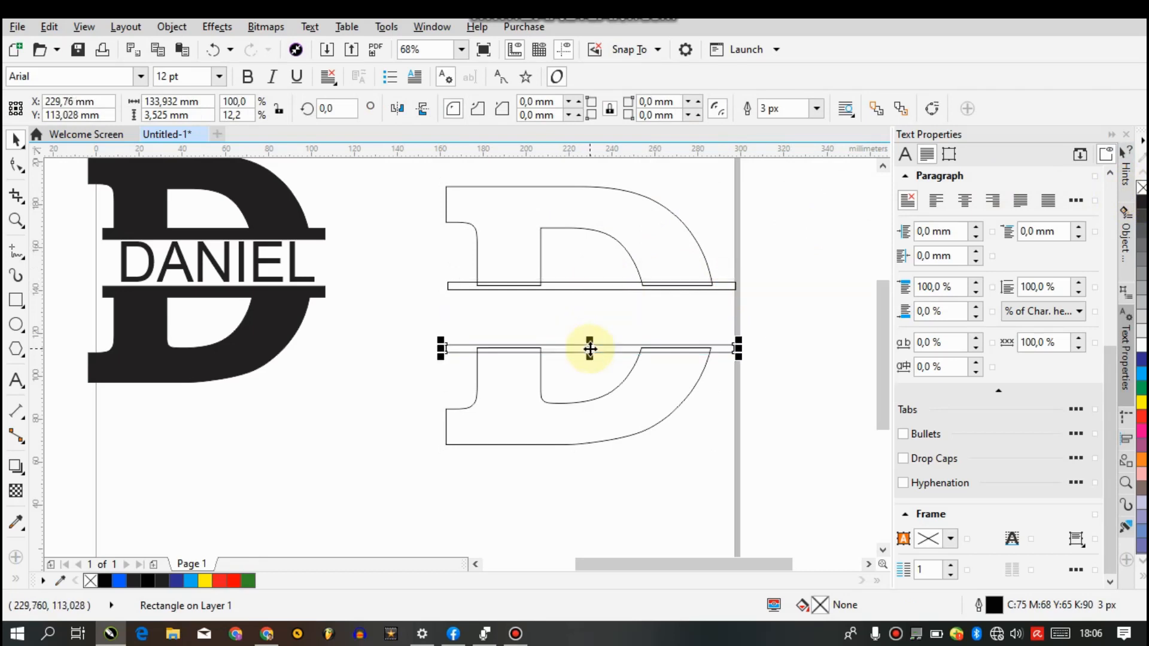
left_click(587, 287)
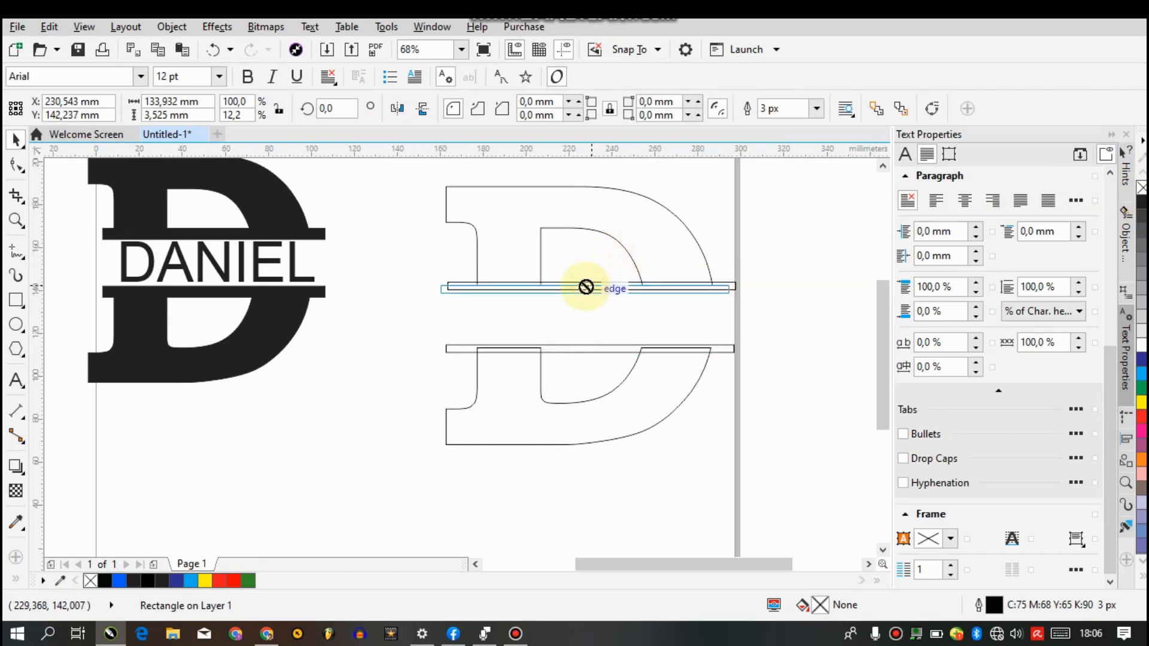
key("Left")
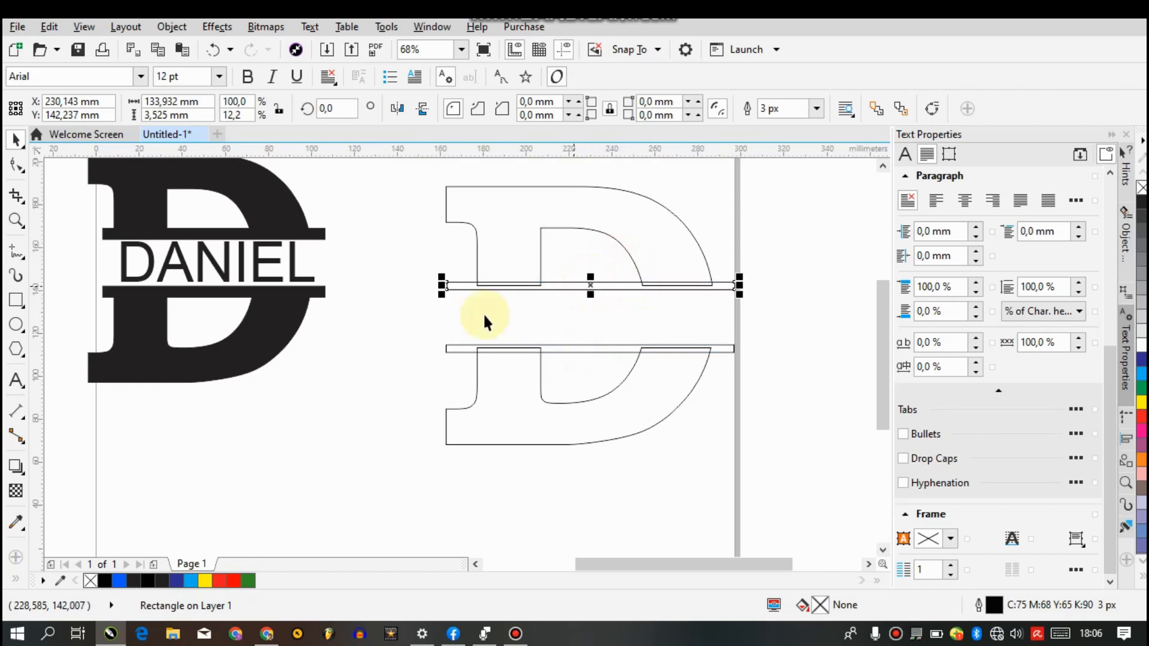
left_click(384, 428)
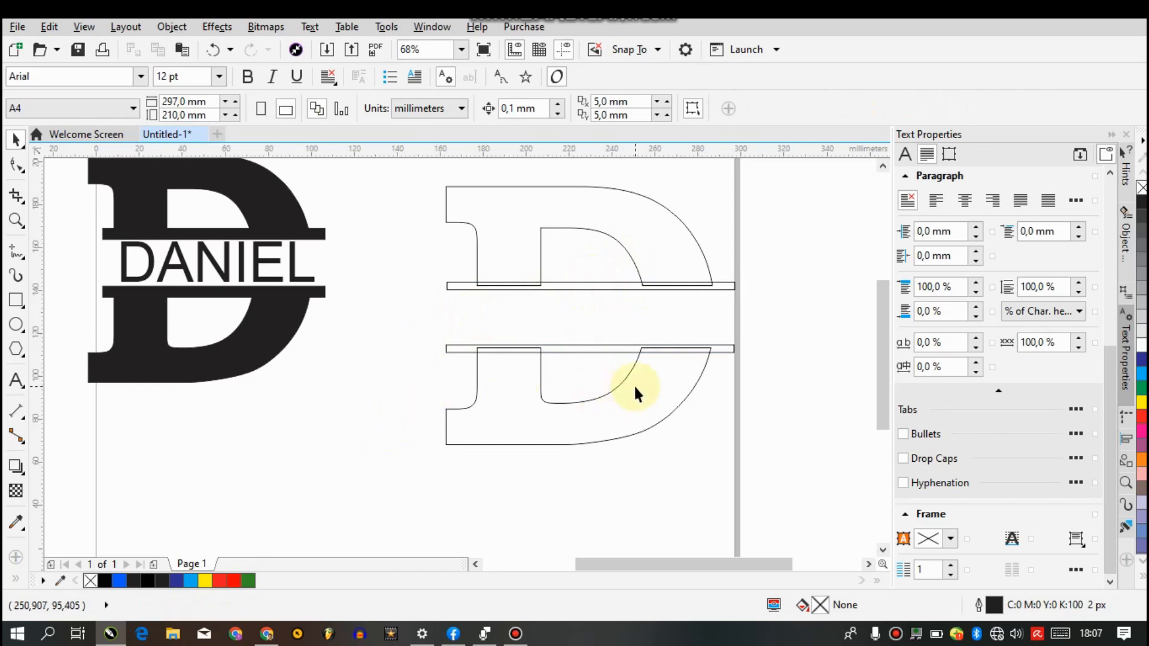
Weld the lower thin bar and the lower D half into one shape
left_click(572, 347)
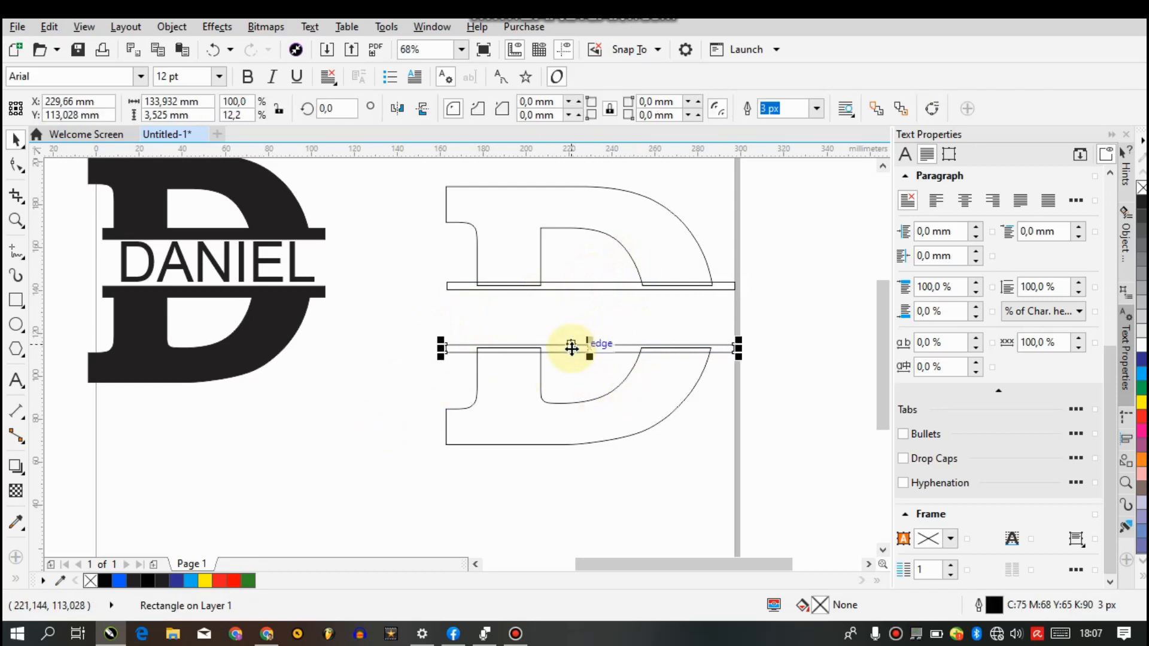
left_click(672, 378)
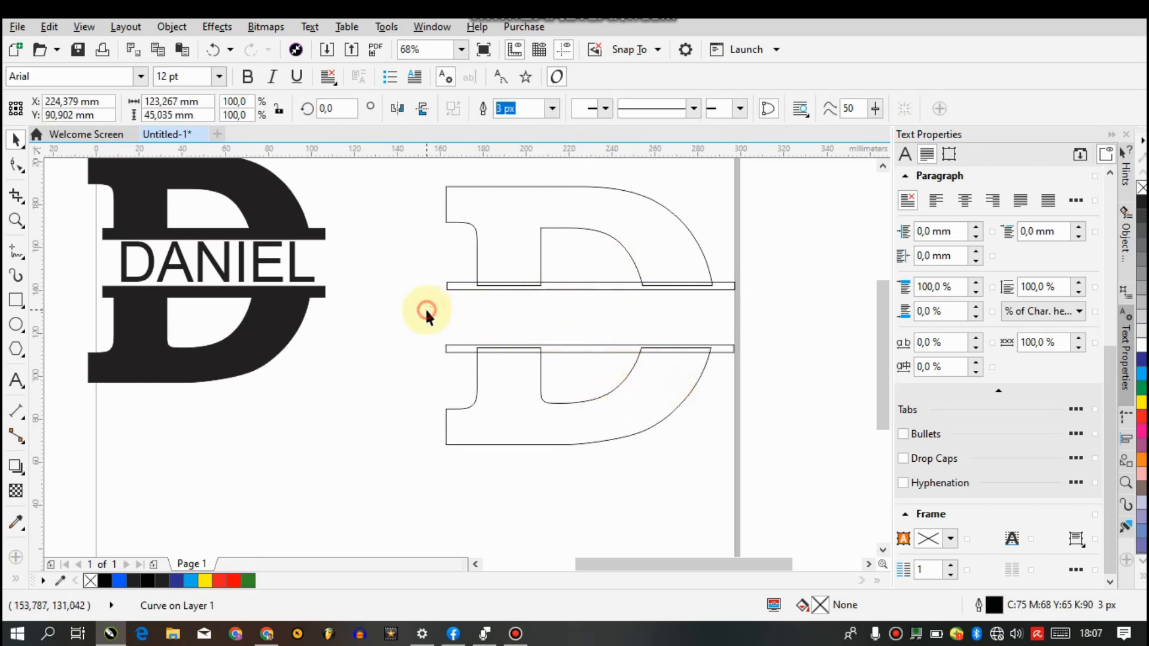
left_click_drag(402, 309, 795, 482)
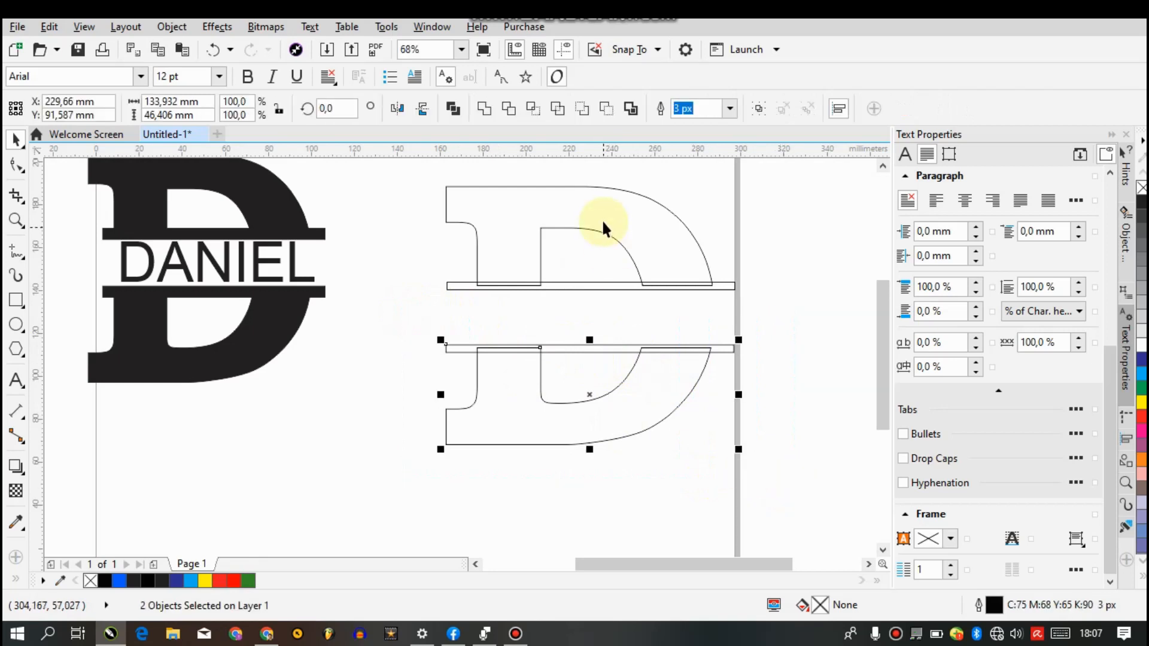
left_click(484, 109)
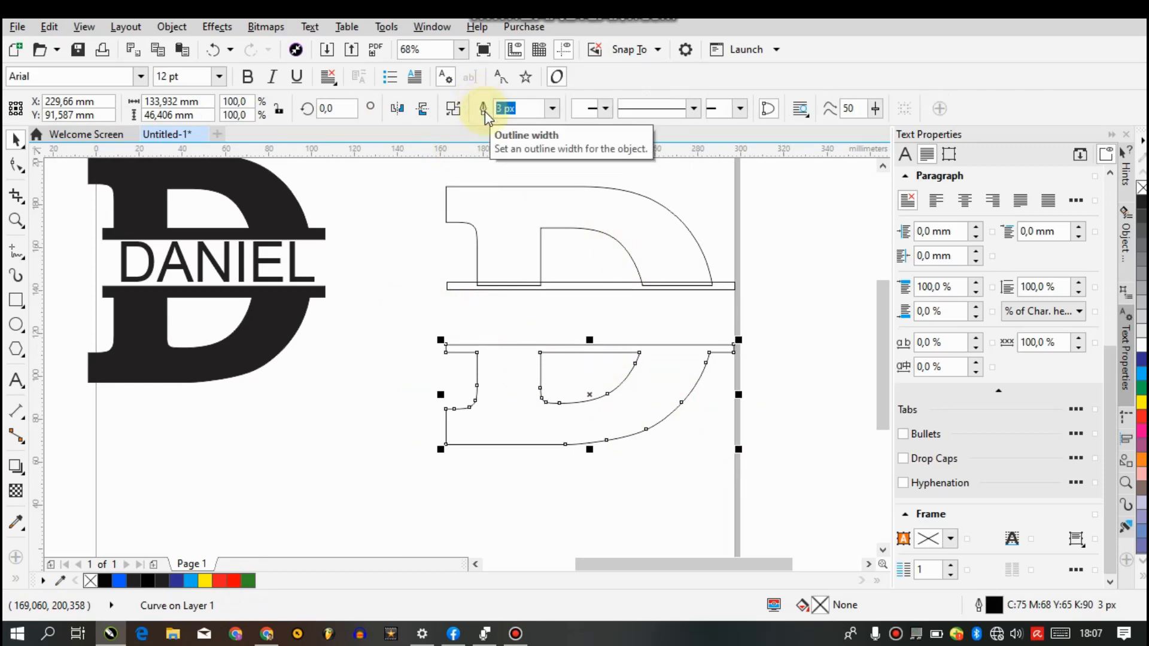
Weld the upper thin bar and the upper D half into one shape
left_click_drag(766, 302, 677, 207)
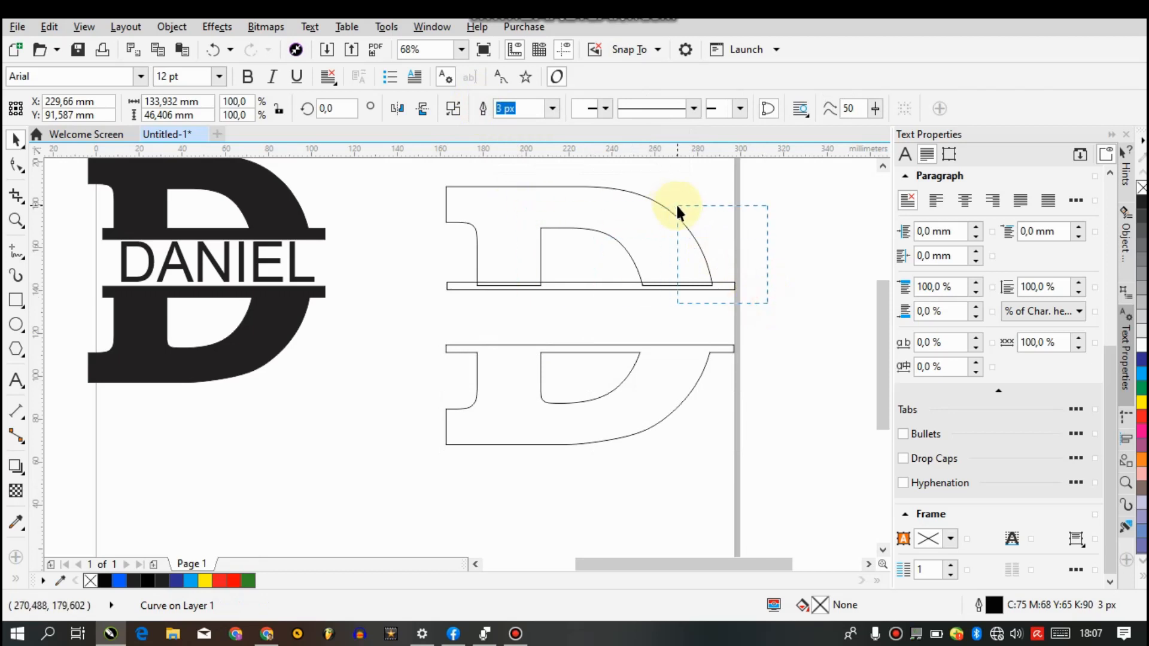
left_click_drag(724, 245, 416, 179)
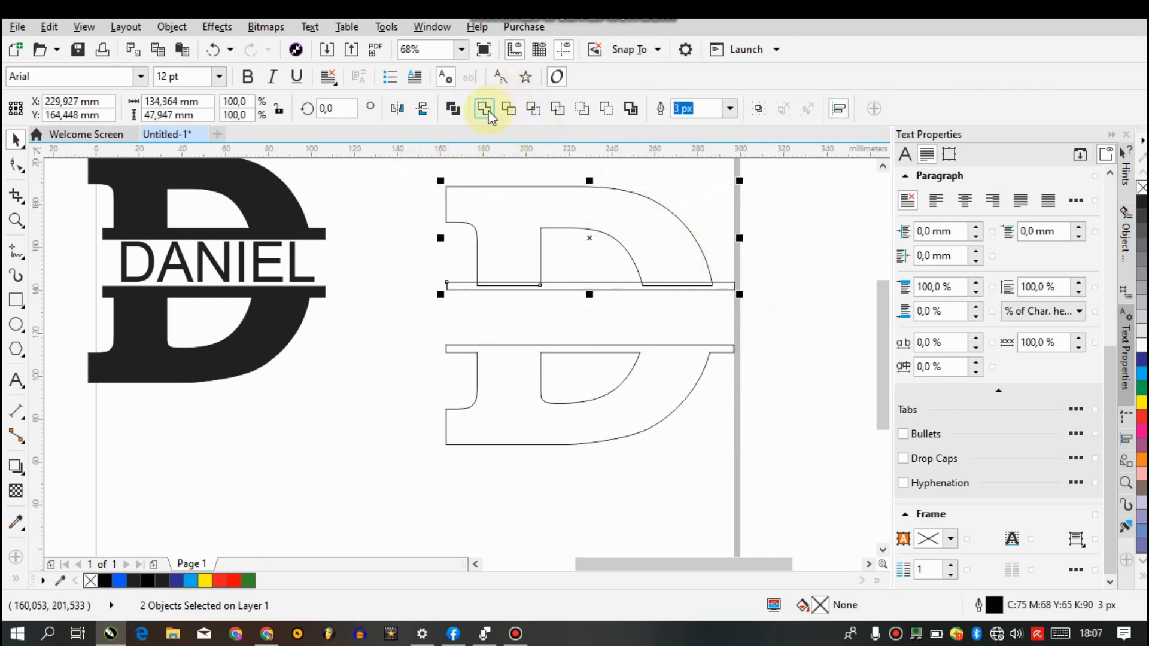
left_click(485, 109)
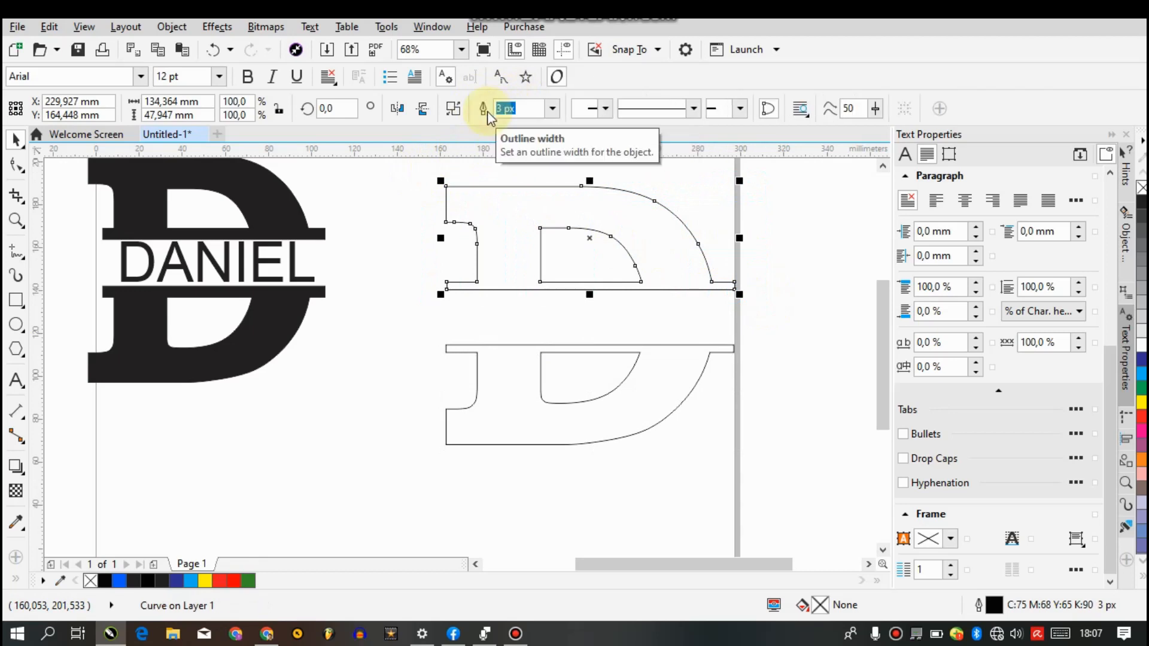
left_click(355, 414)
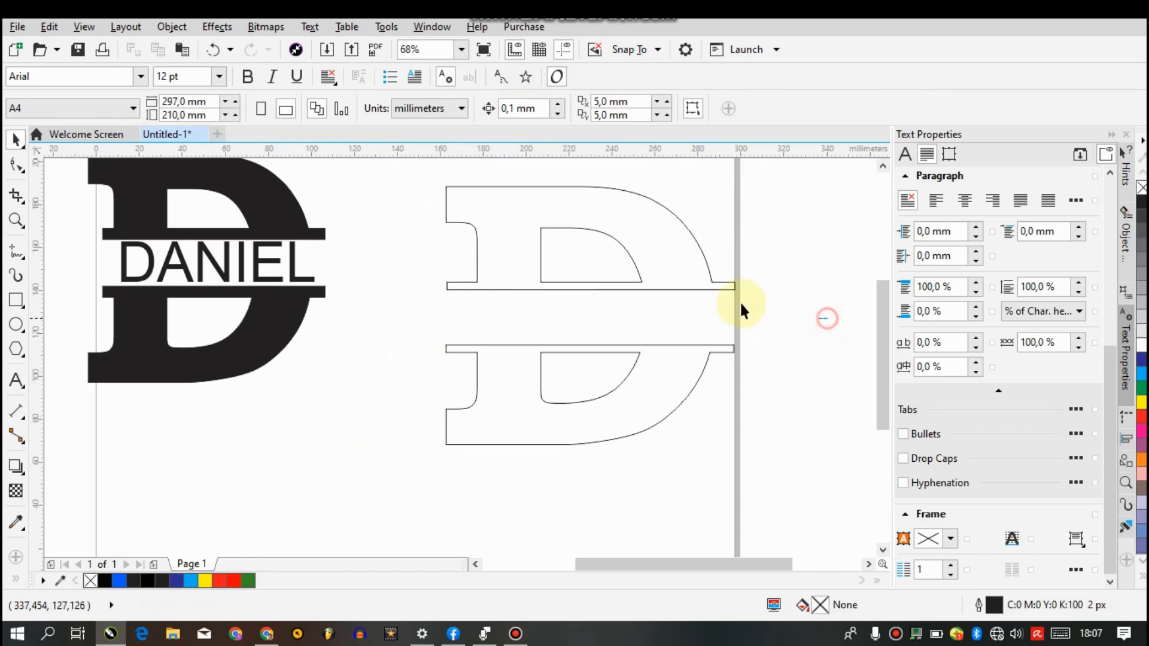
Fill both welded D halves with black (K:100) and move them together about 16 mm to the left
left_click_drag(833, 477, 402, 168)
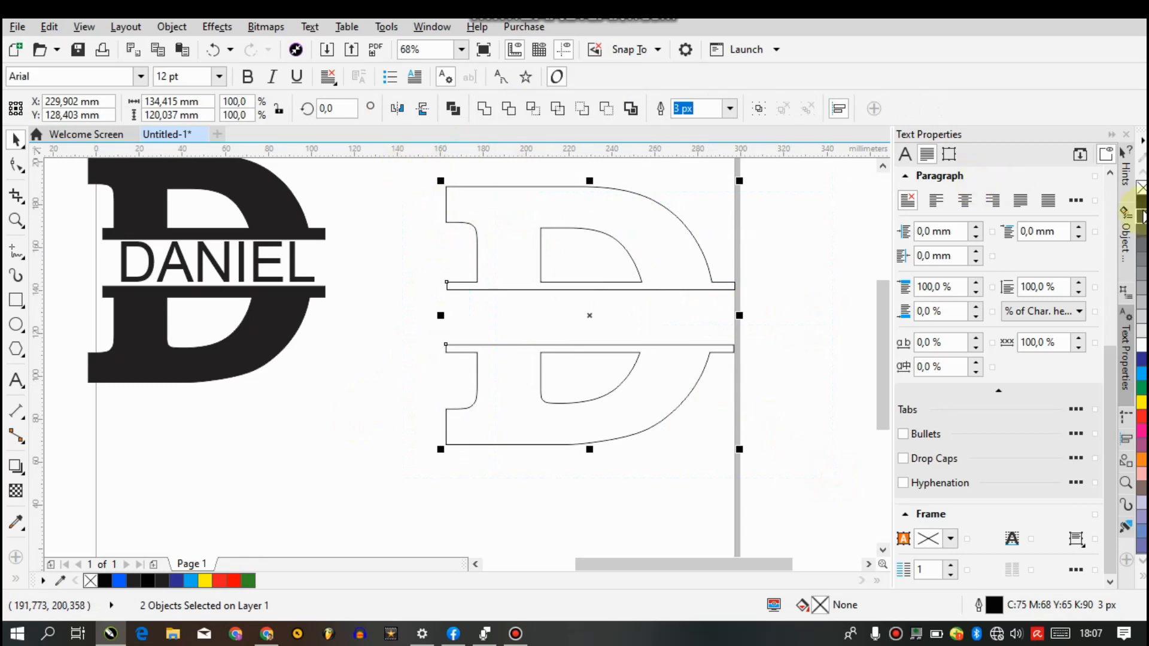
left_click(1142, 202)
left_click(783, 350)
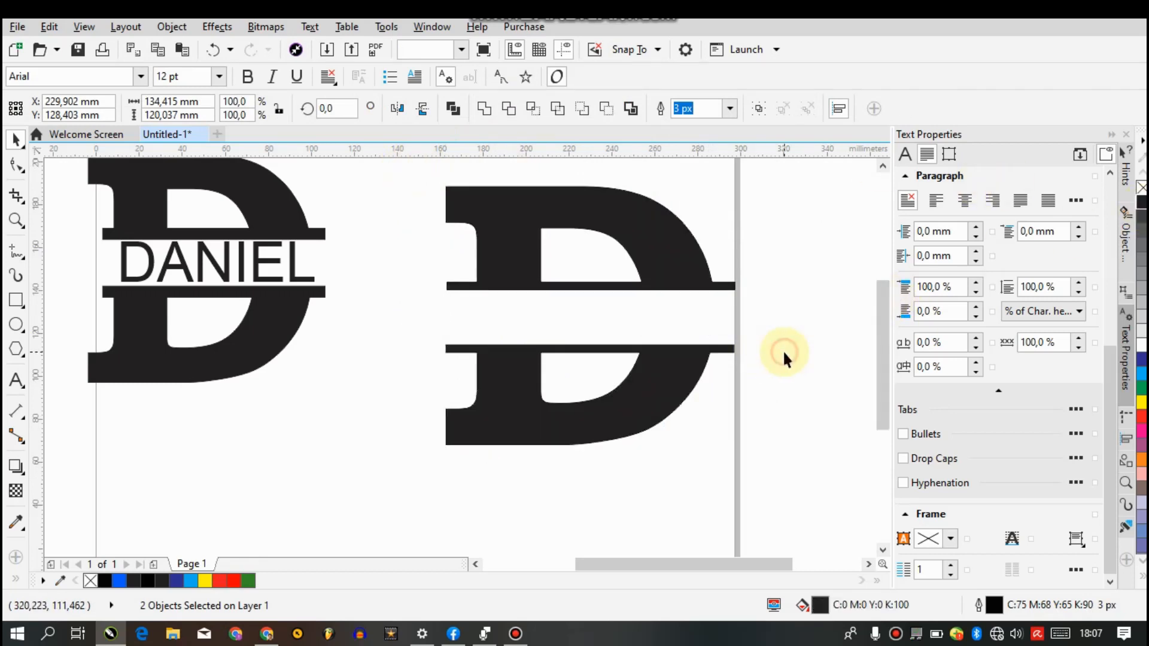
left_click_drag(822, 477, 404, 165)
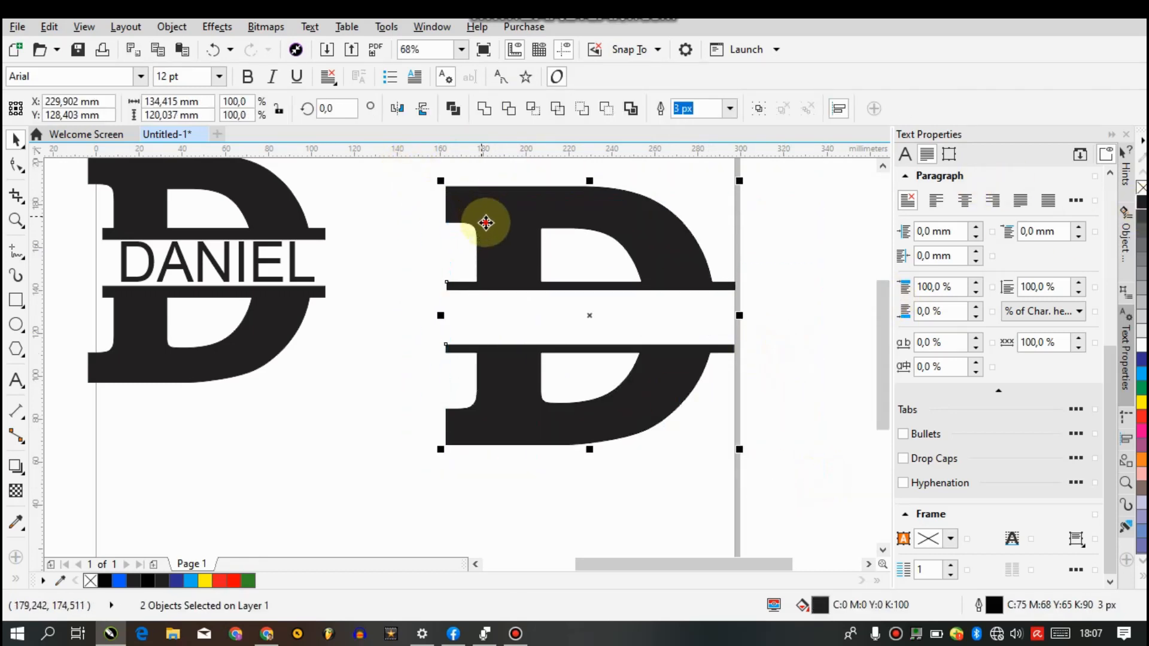
left_click_drag(487, 223, 448, 221)
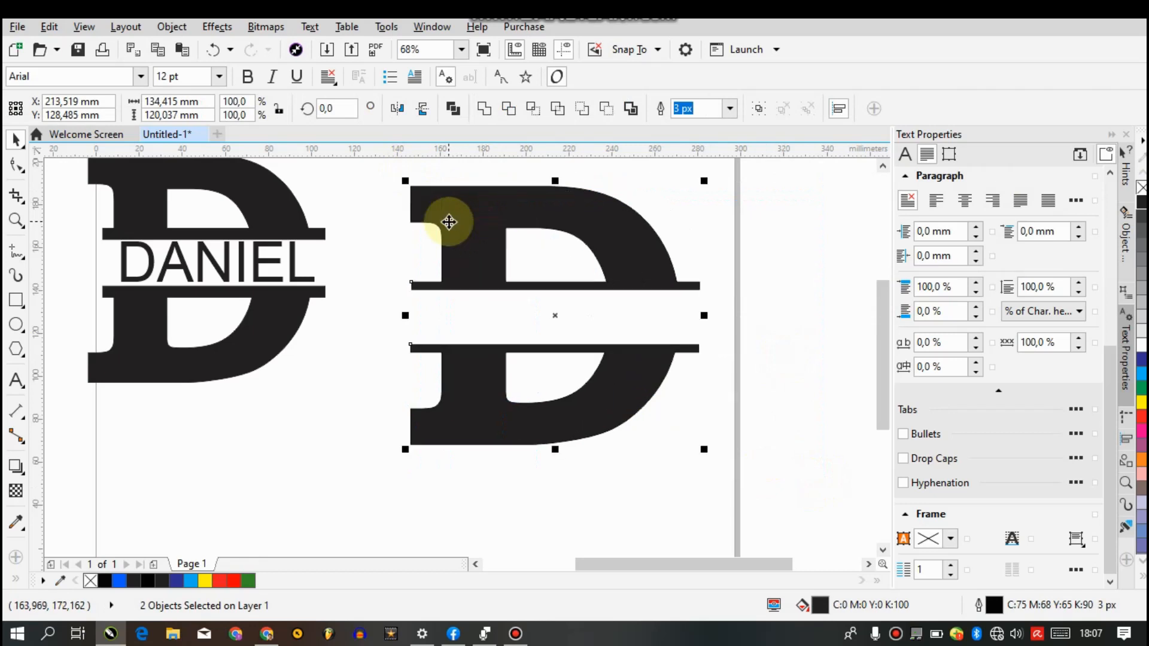
left_click(768, 314)
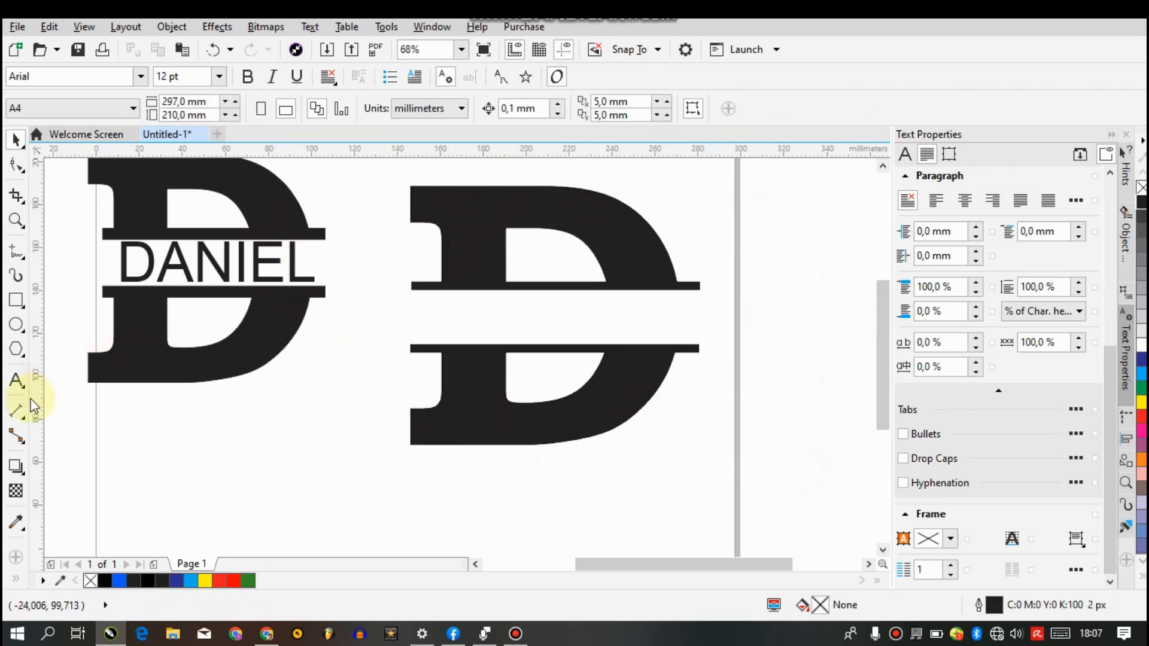
Add the name from the finished example as artistic text in Arial 24 pt, in the empty area below that example
left_click(14, 383)
left_click(251, 464)
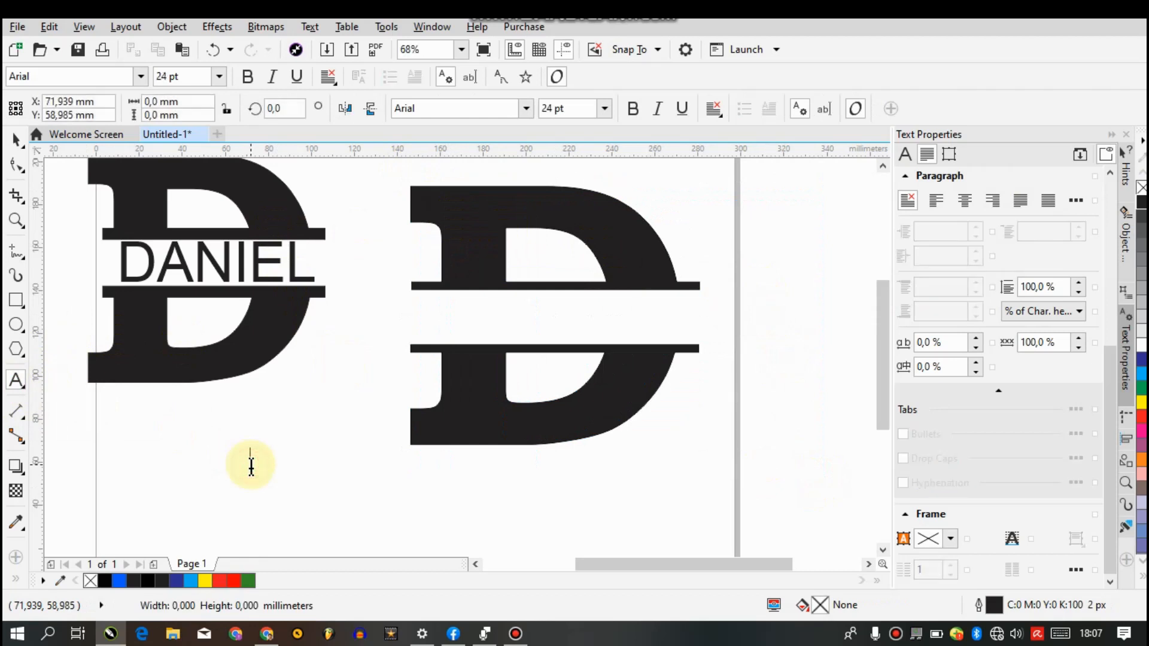
type("DANIEL")
key("ctrl+space")
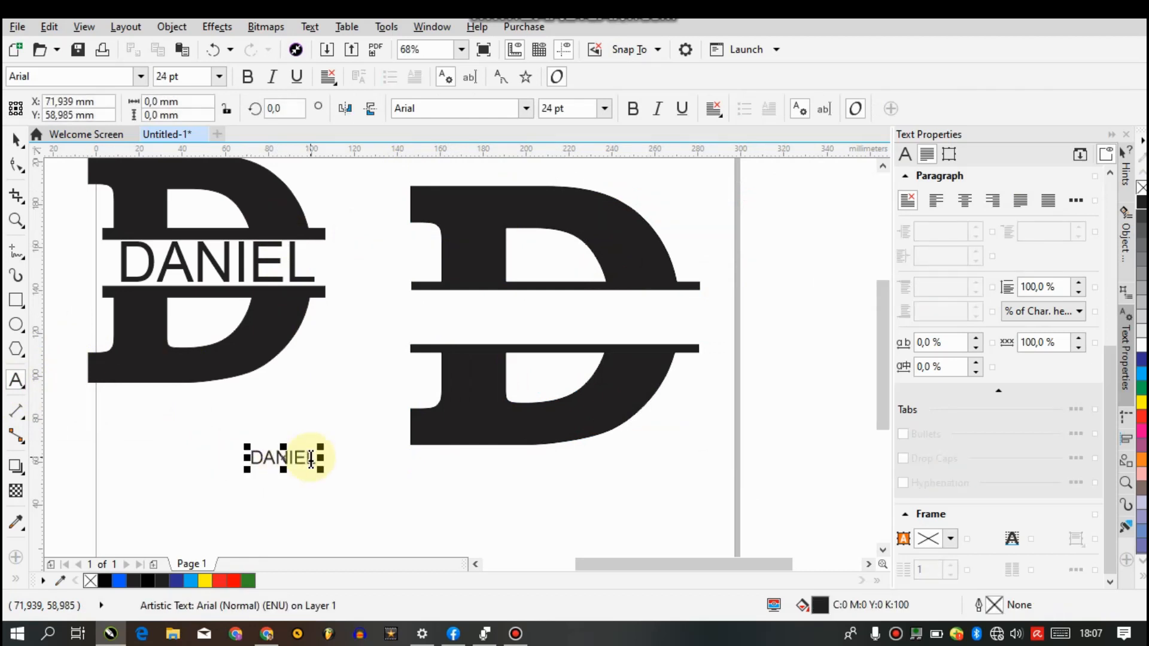
Enlarge the name to about 86.5 pt and centre it between the two bars of the new split D
left_click_drag(324, 443, 367, 411)
left_click_drag(307, 449, 469, 328)
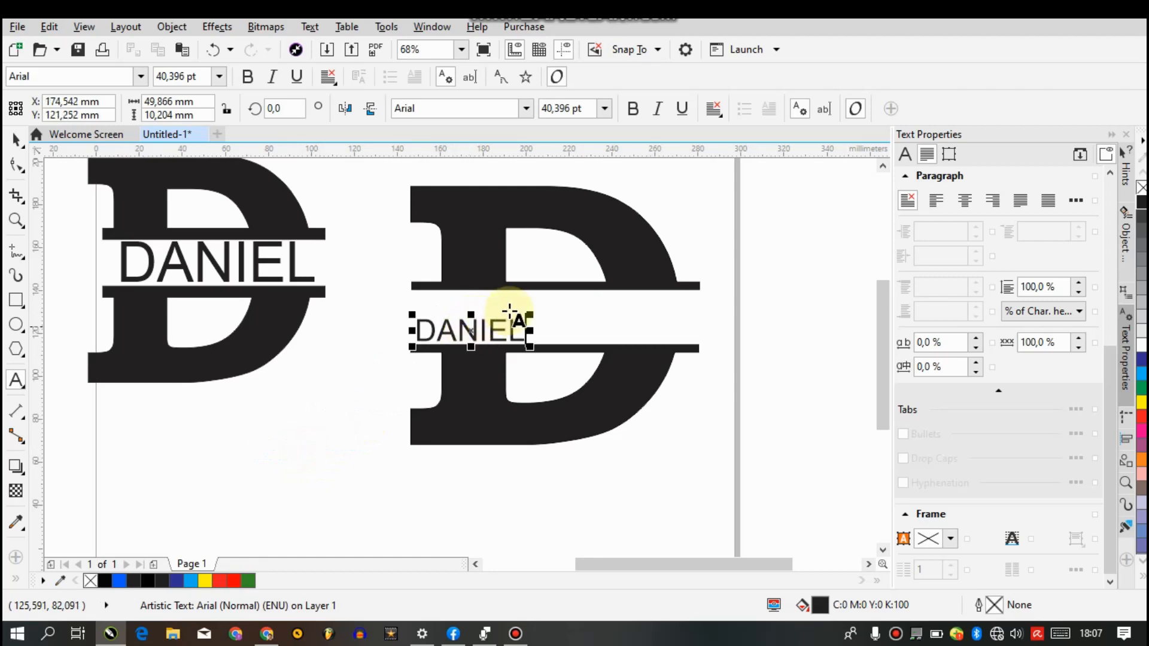
left_click_drag(531, 308, 656, 267)
left_click_drag(530, 316, 556, 315)
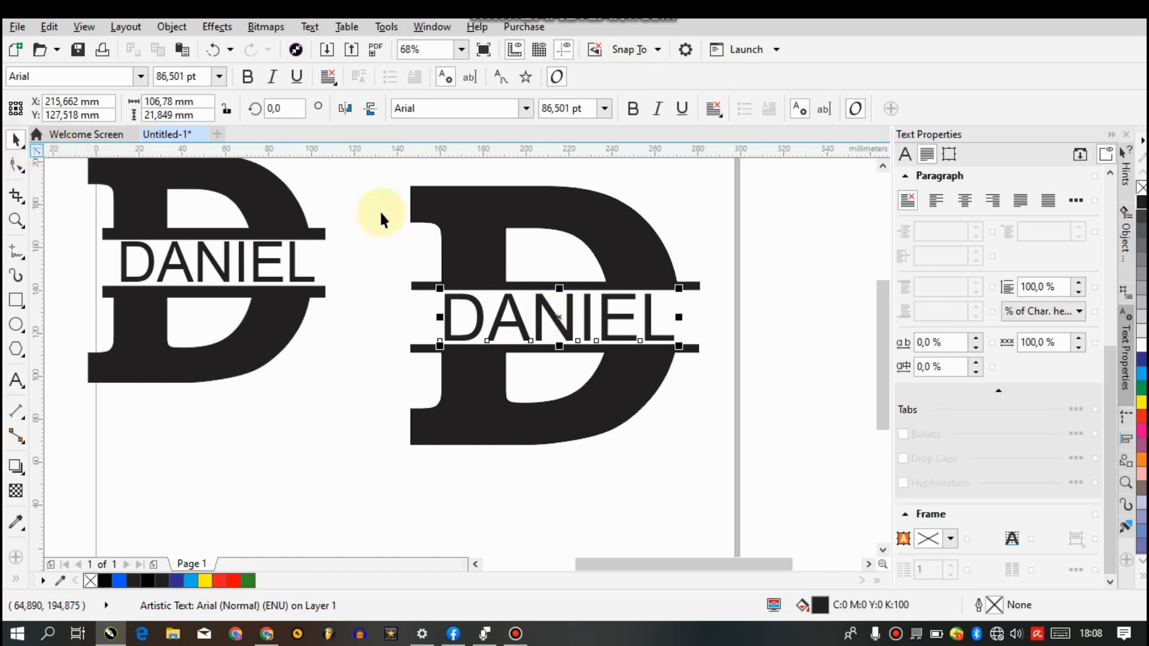
left_click(721, 439)
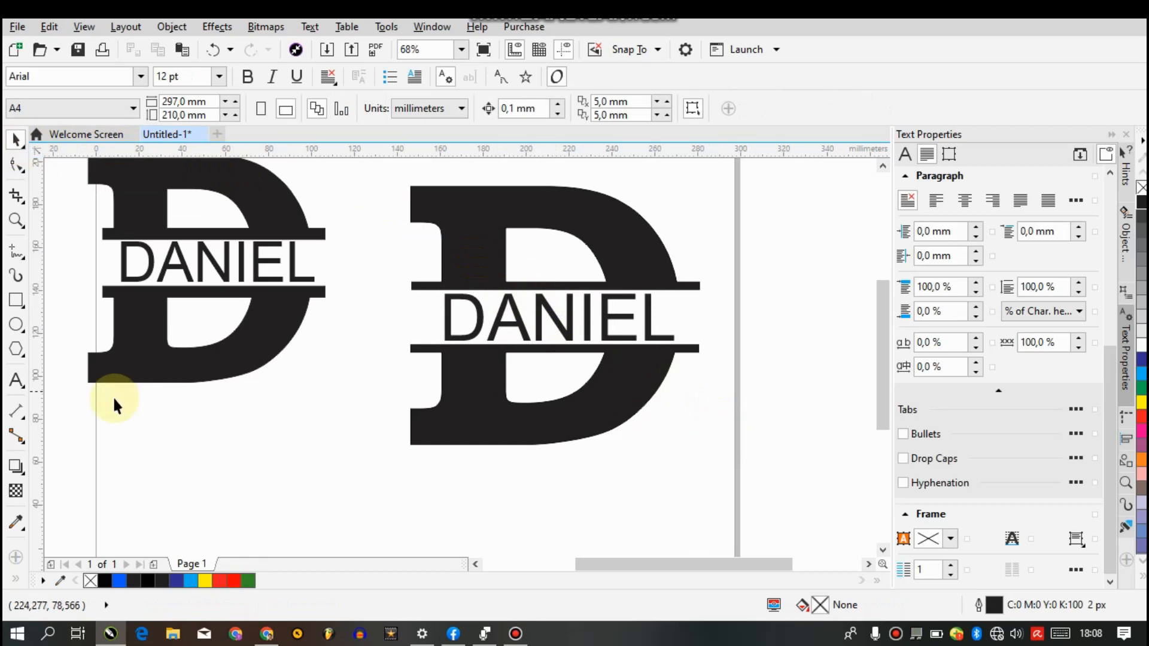
Add the letter C as artistic text in the empty area right of the page and enlarge it to about 271 pt
left_click(868, 564)
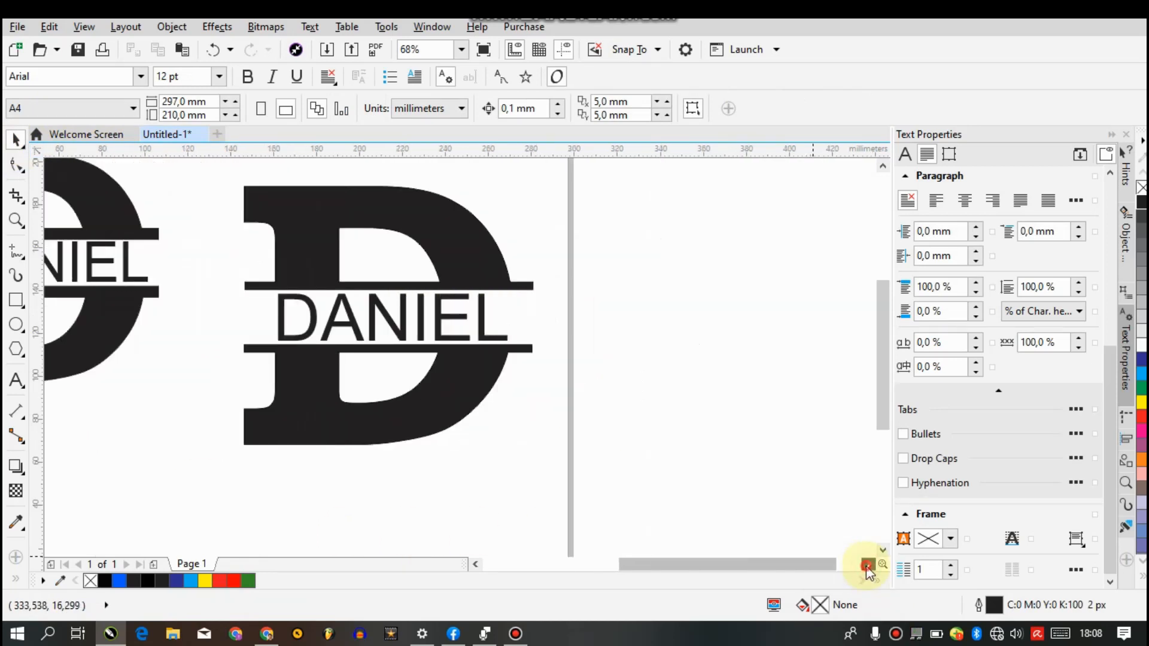
left_click(16, 380)
left_click(539, 287)
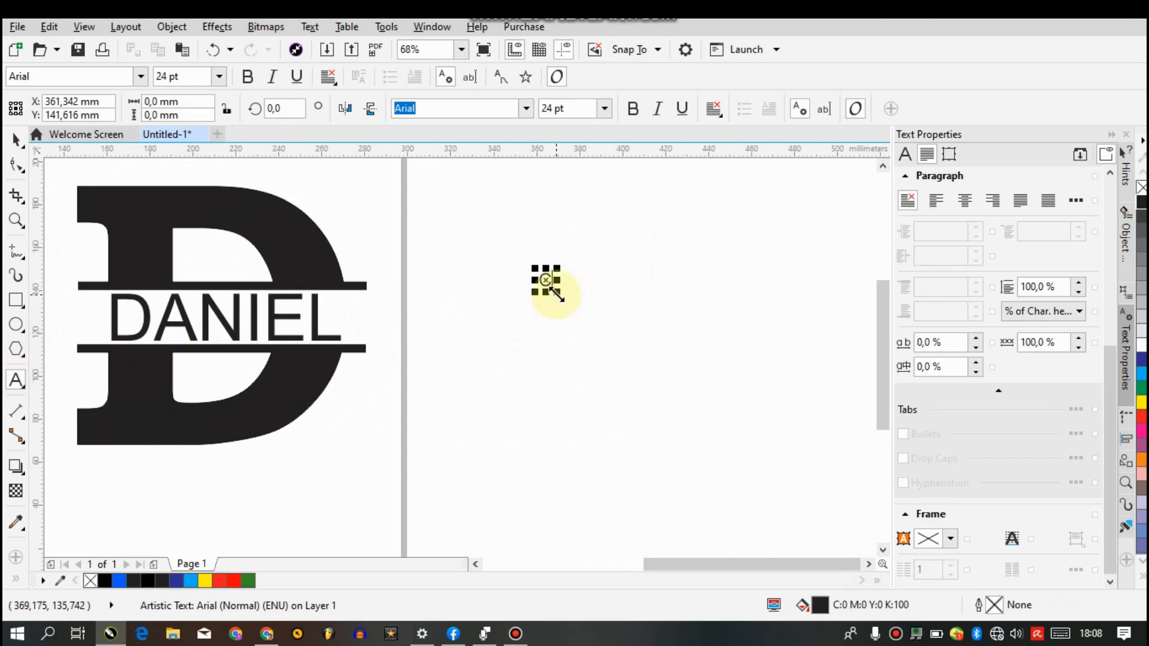
type("C")
left_click(16, 139)
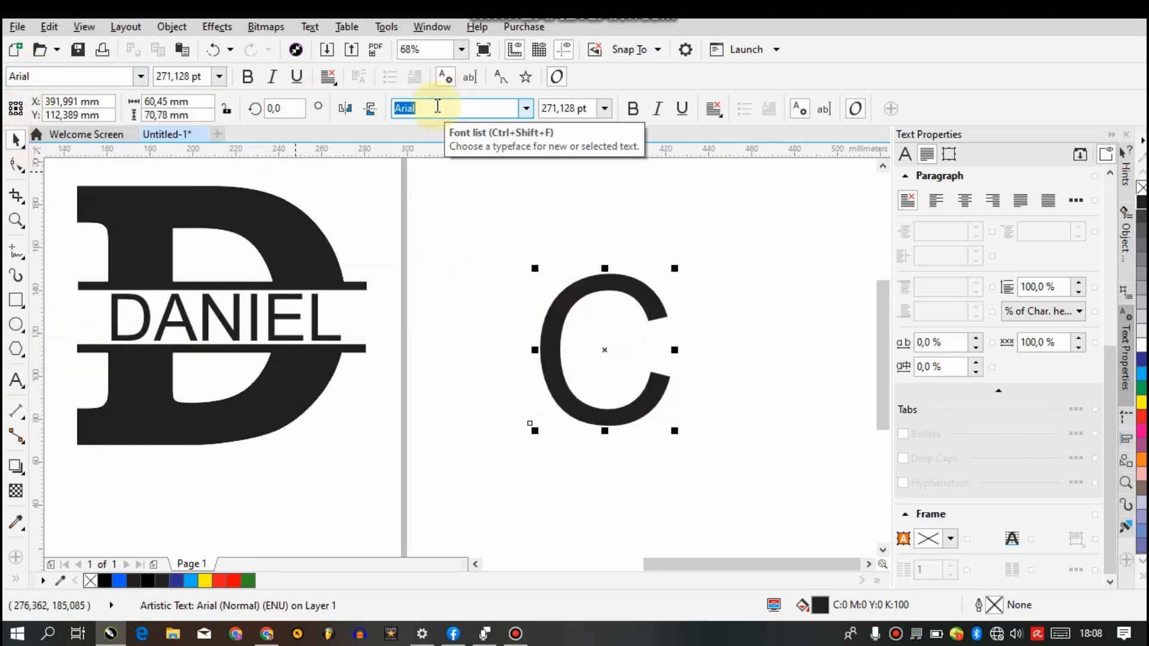
Set the letter C in Times New Roman Bold
type("Times New Roman")
key("Return")
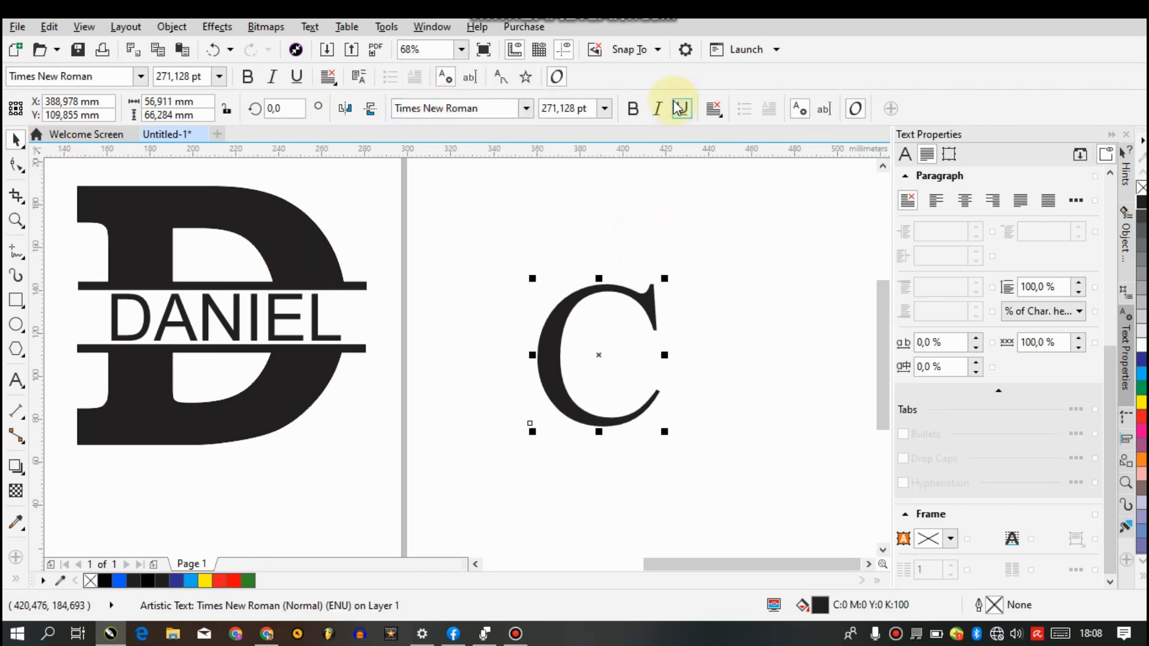
left_click(635, 109)
Enlarge the C to about 398 pt and move it left, closer to the page's right edge
left_click_drag(664, 278, 739, 213)
left_click_drag(598, 283, 508, 282)
left_click_drag(568, 311, 480, 311)
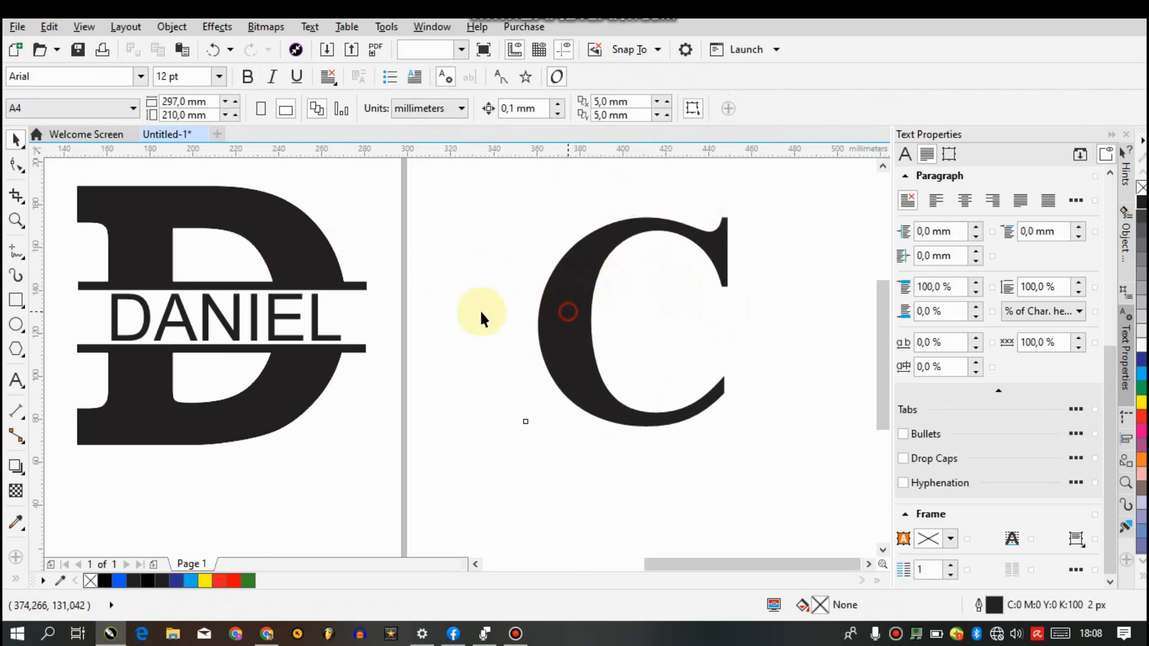
Give the letter C an outline 3 px wide
left_click(13, 581)
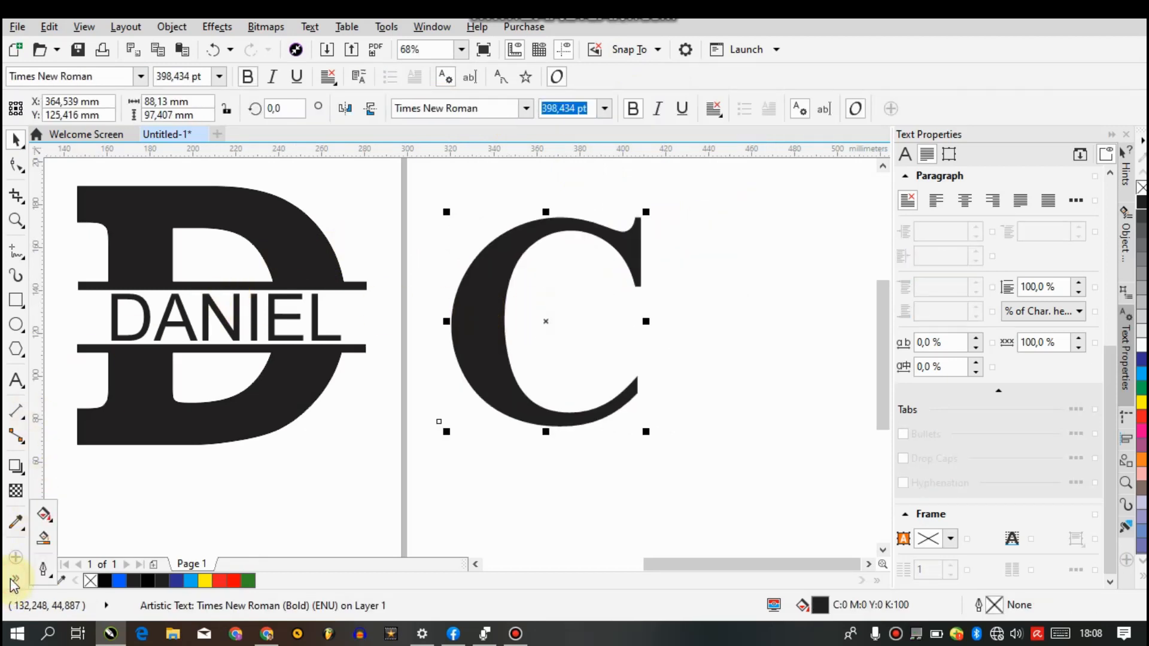
left_click(42, 569)
left_click(108, 357)
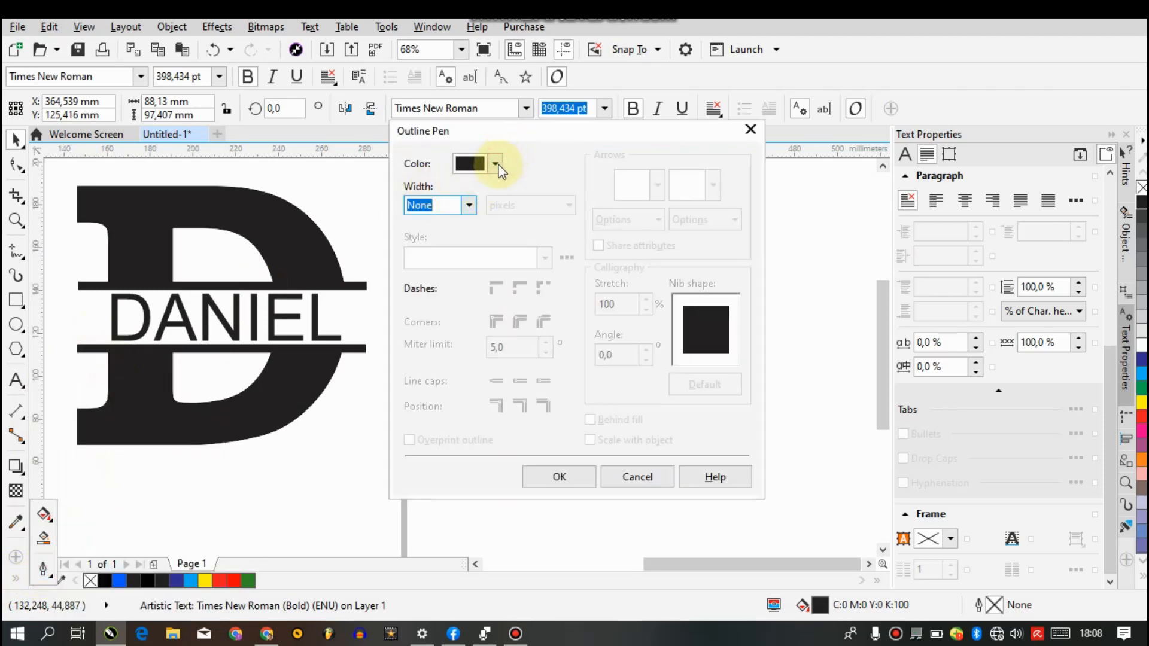
left_click(467, 204)
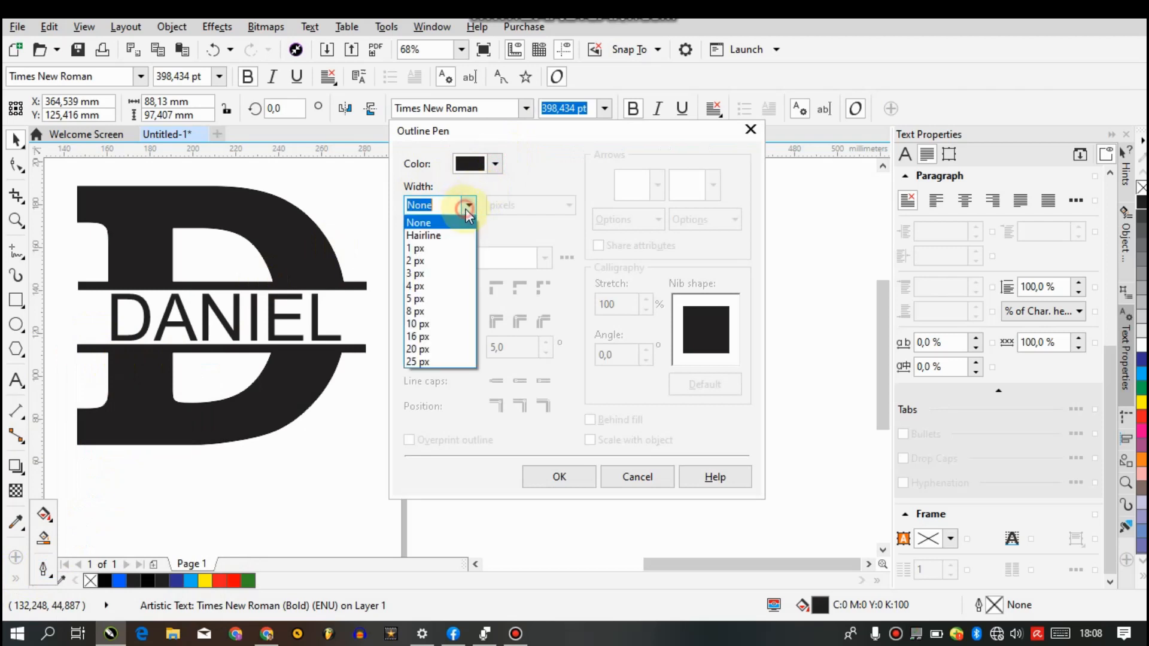
left_click(497, 165)
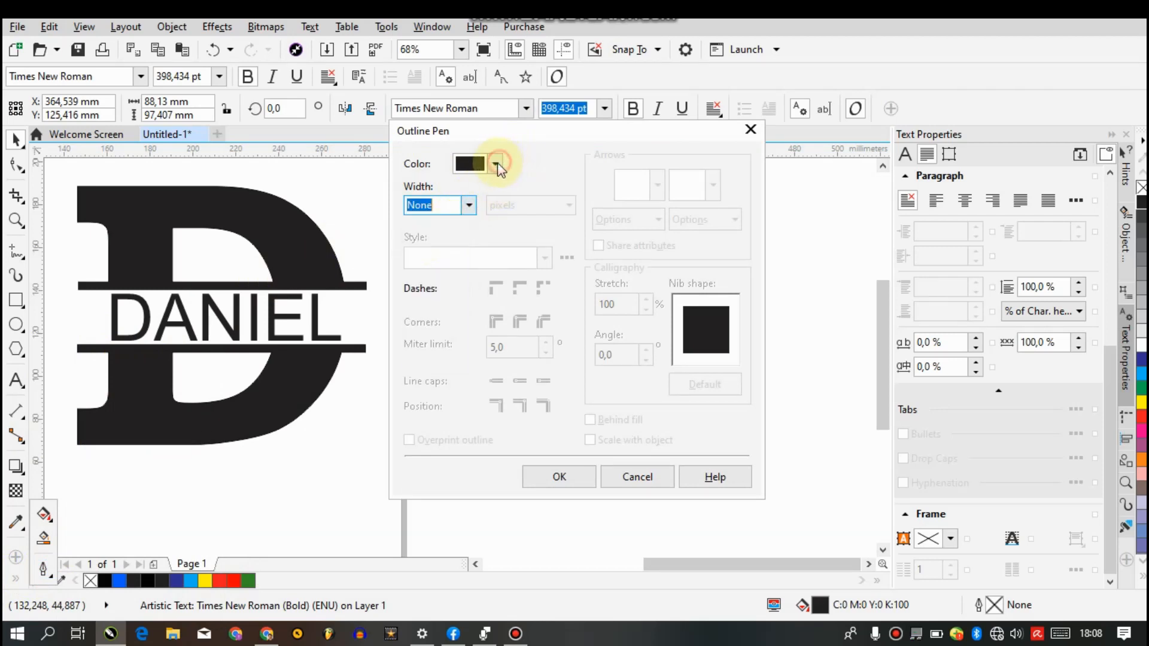
left_click(469, 205)
left_click(431, 267)
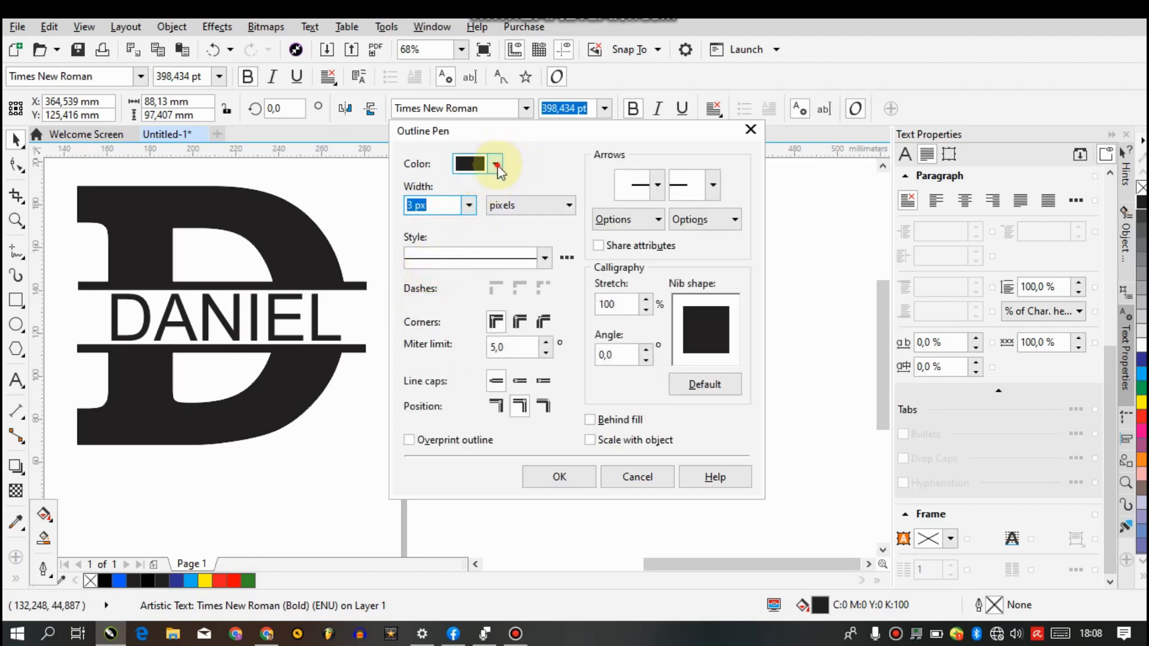
Set the C's outline colour to blue, C97 M62 Y4 K0
left_click(496, 165)
left_click(575, 290)
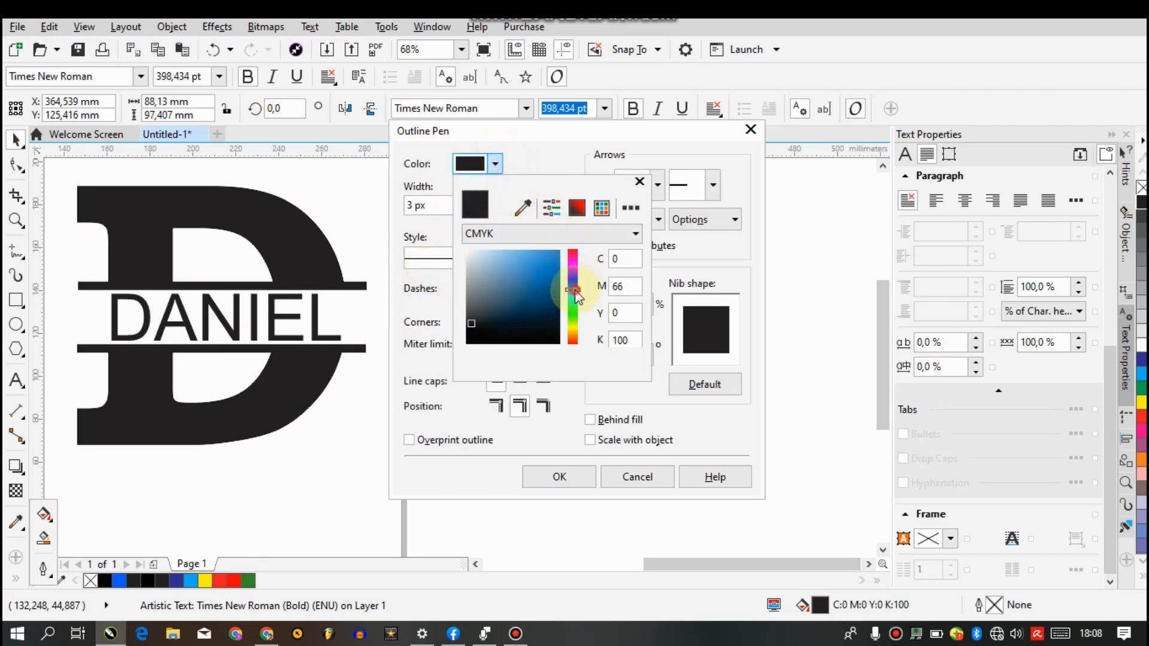
left_click(560, 250)
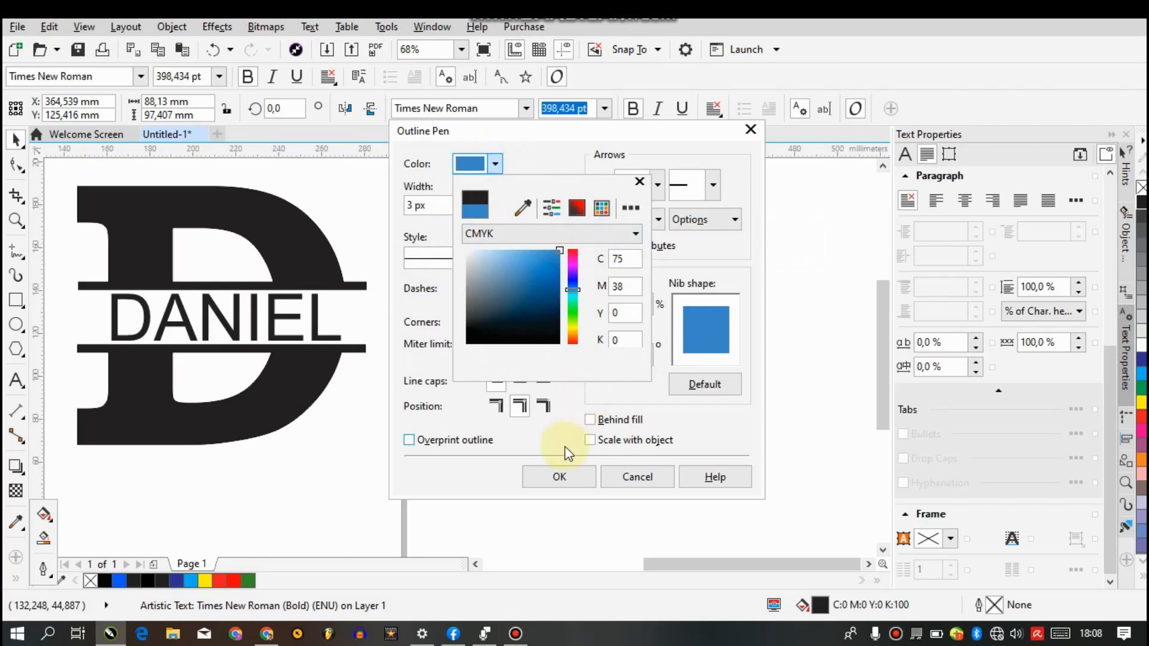
left_click(561, 284)
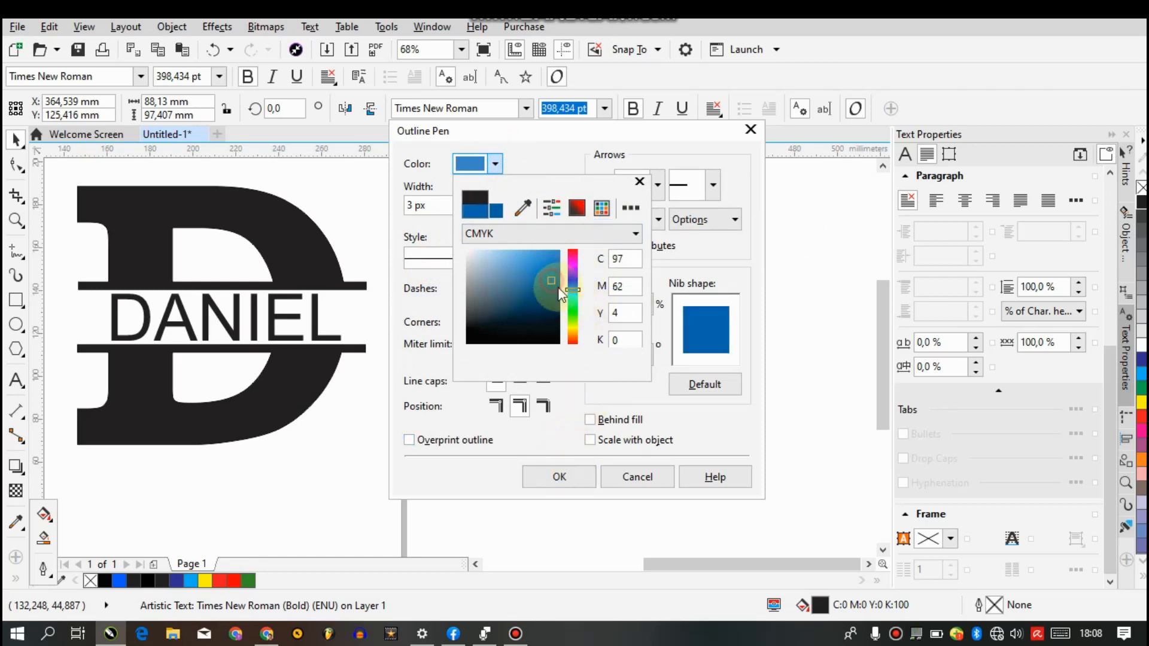
left_click(566, 466)
left_click(563, 471)
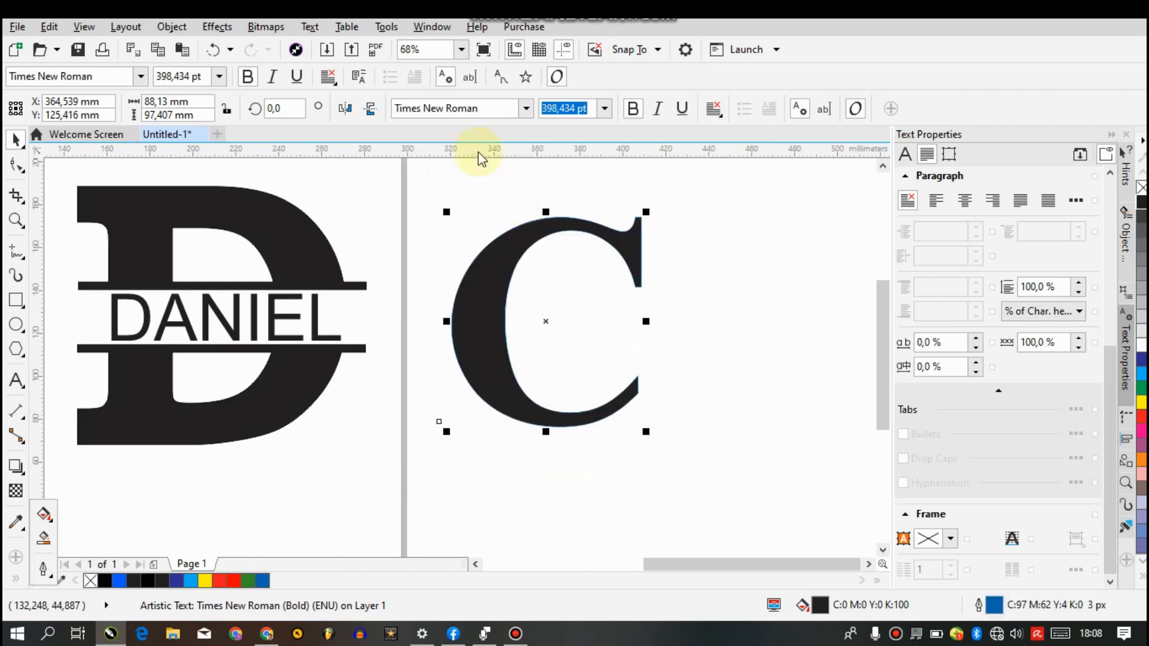
Remove the fill from the letter C so only its outline remains, and deselect it
left_click(16, 141)
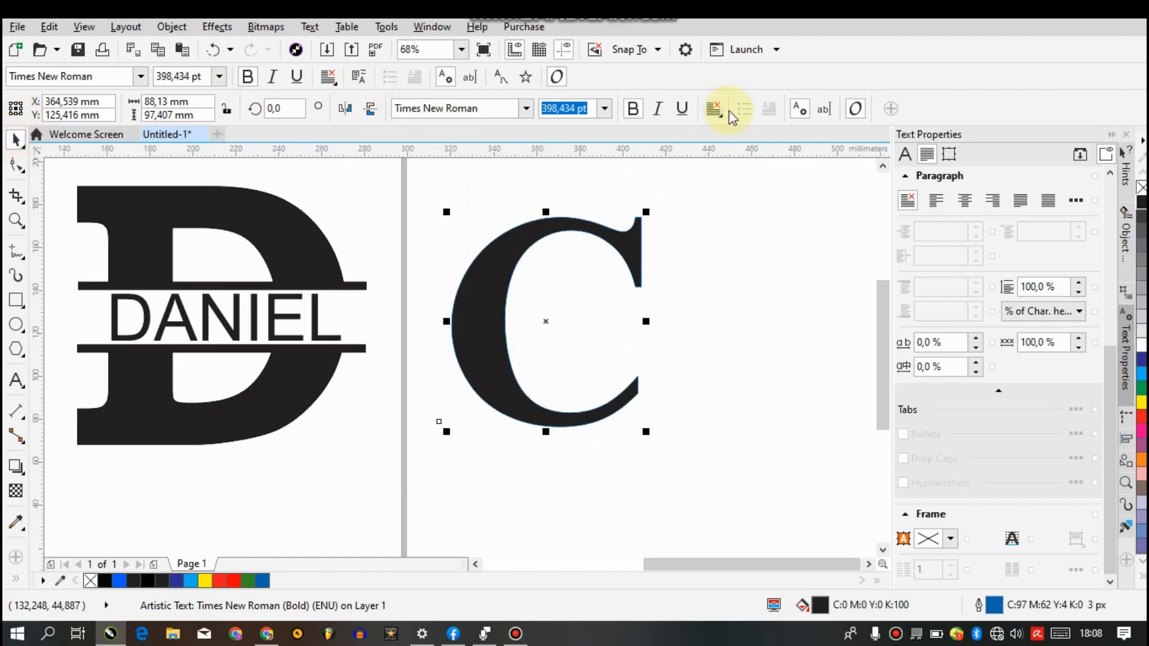
left_click(1142, 187)
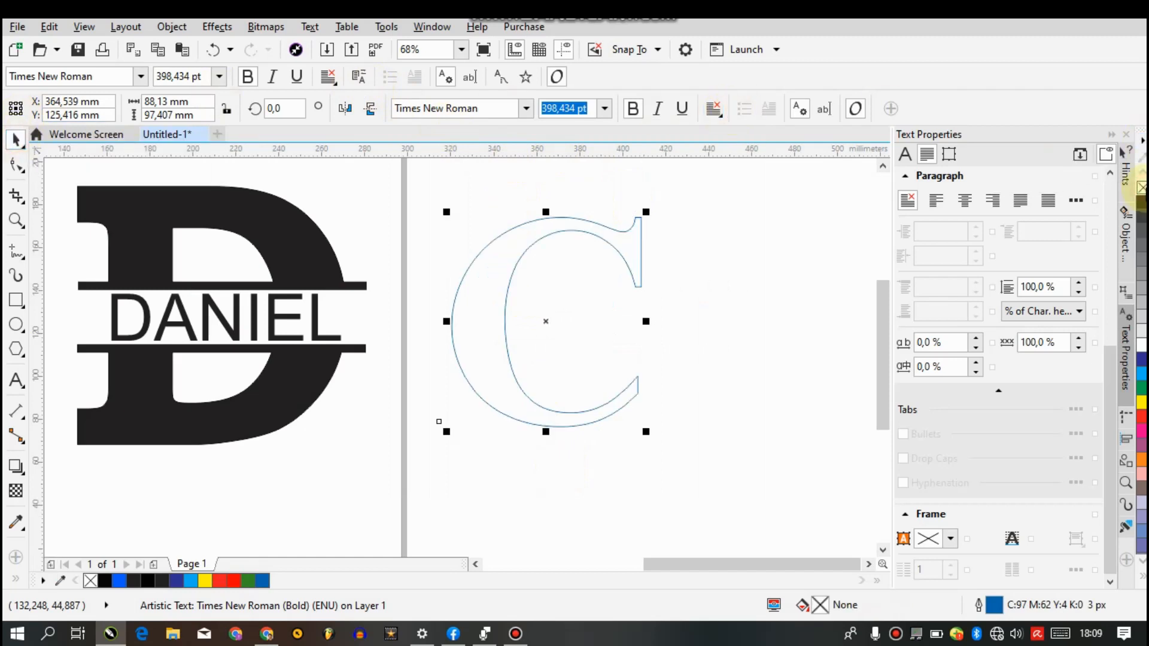
left_click(585, 541)
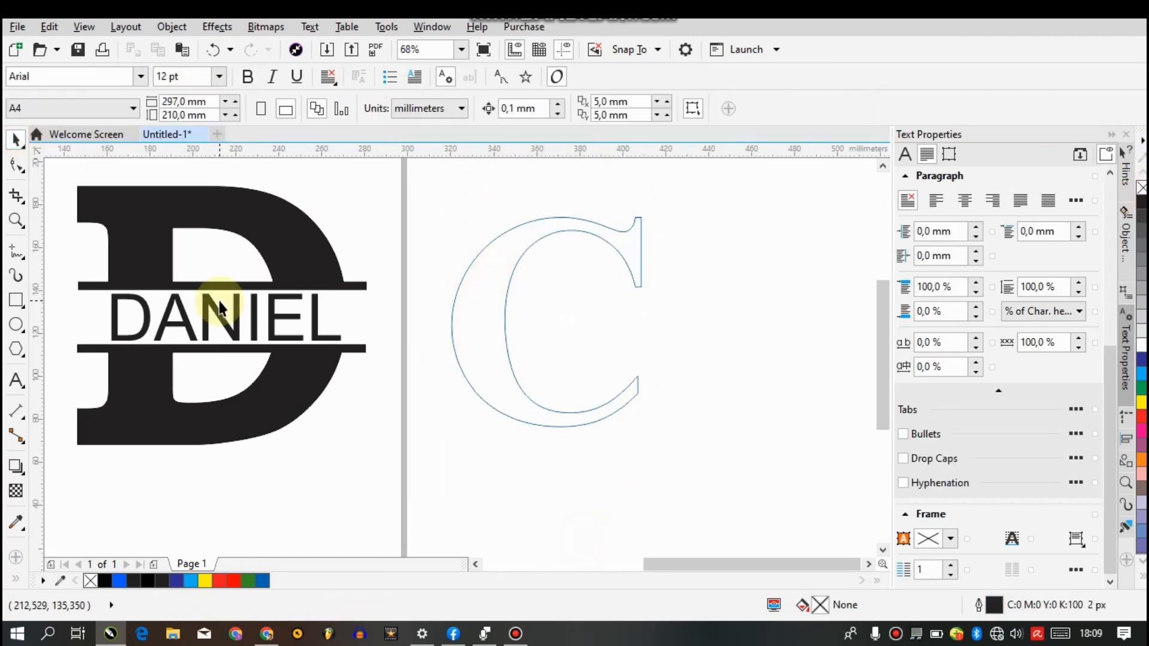
Draw a rectangle about 140 by 31 mm across the middle of the C and nudge it slightly down
left_click(16, 300)
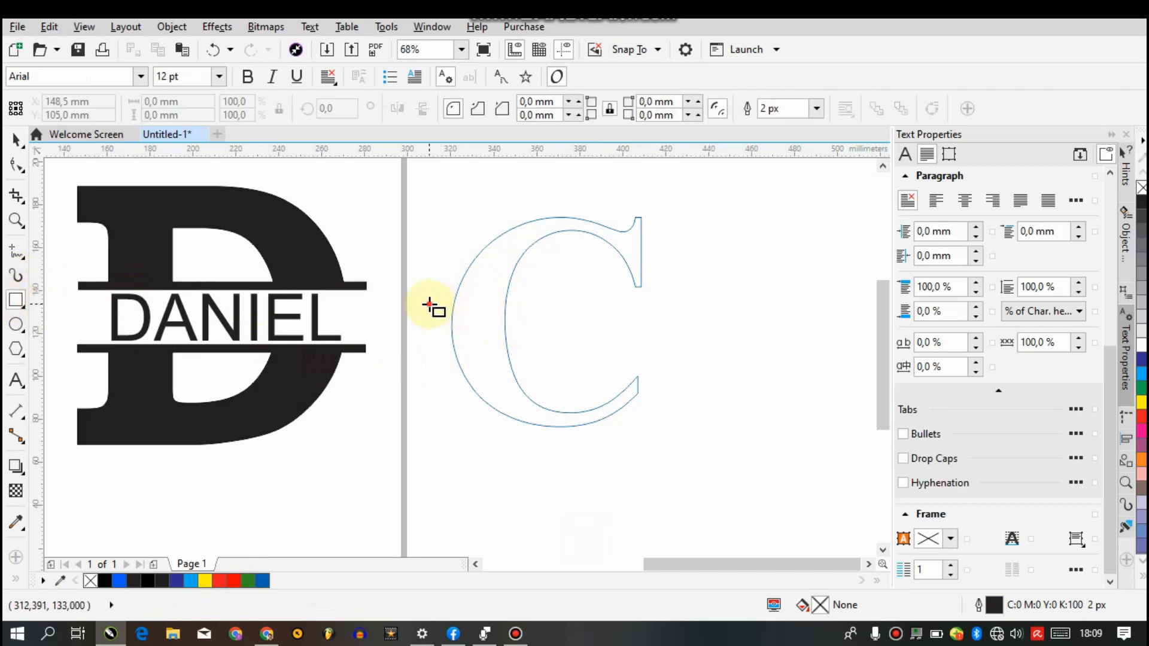
left_click_drag(429, 305, 730, 362)
left_click_drag(579, 298, 586, 290)
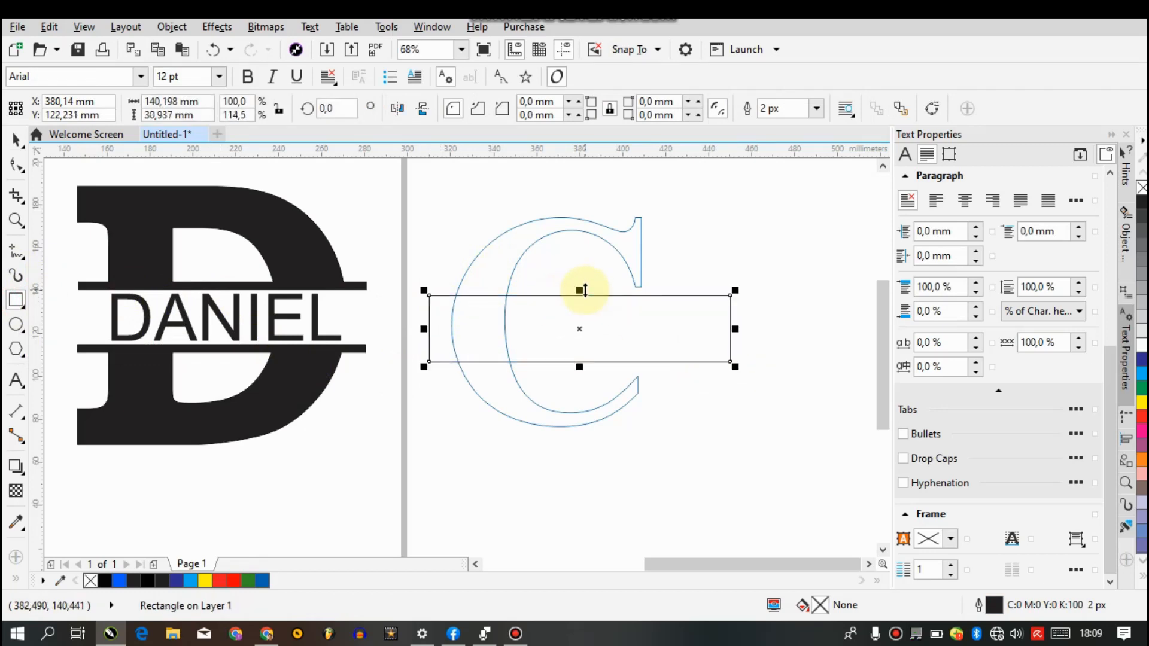
key("Down")
key("Down")
key("Down")
key("Down")
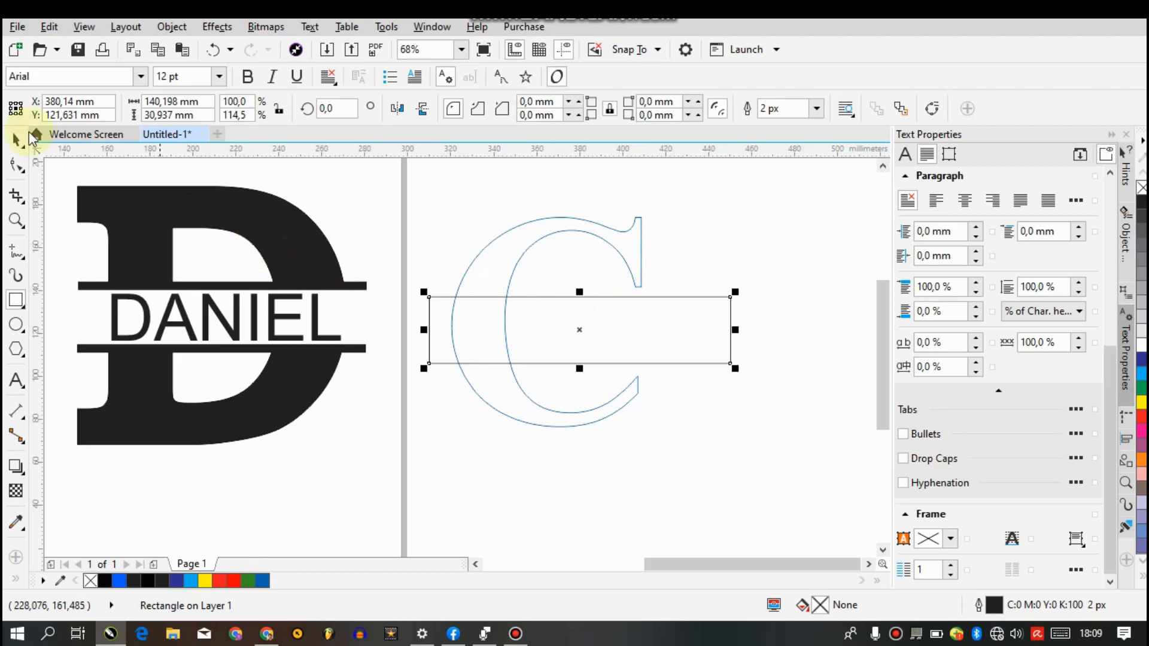
Set the rectangle's outline colour to the C's blue, C97 M62 Y4 K0, by sampling it from the document palette
left_click(16, 582)
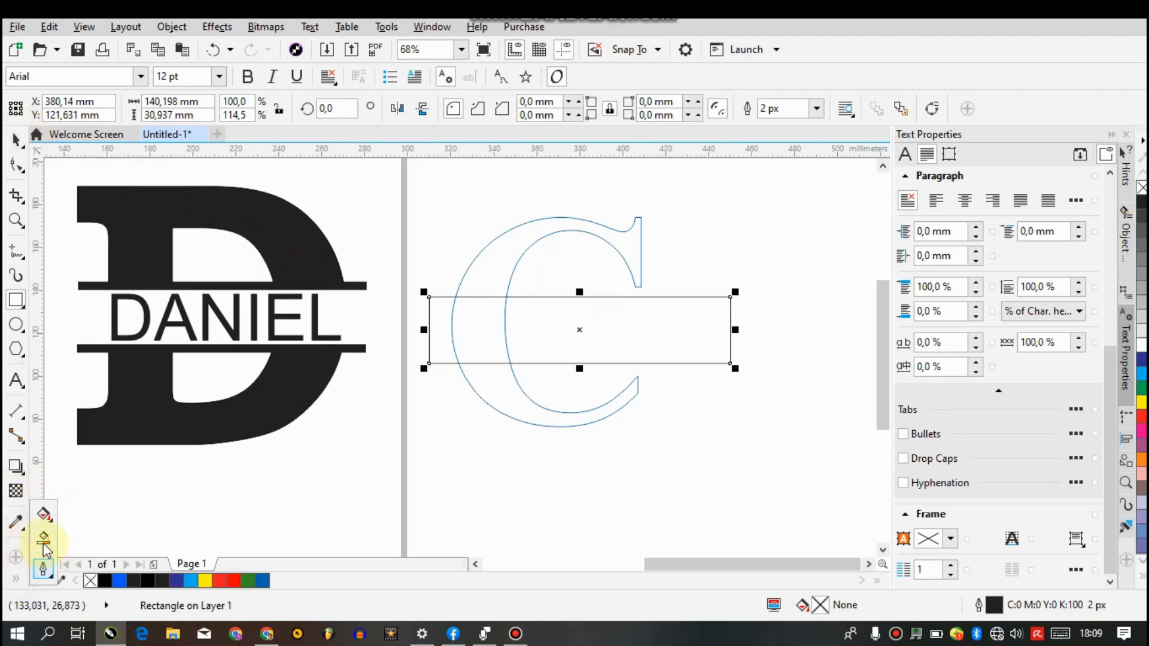
left_click(43, 568)
left_click(162, 362)
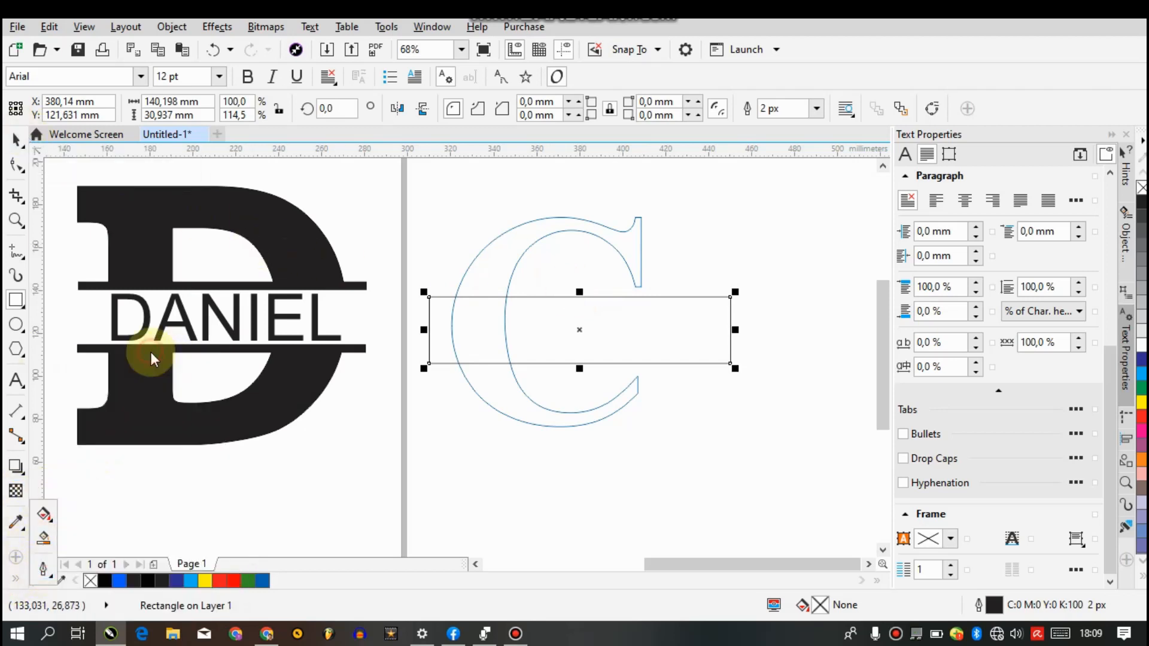
left_click(496, 164)
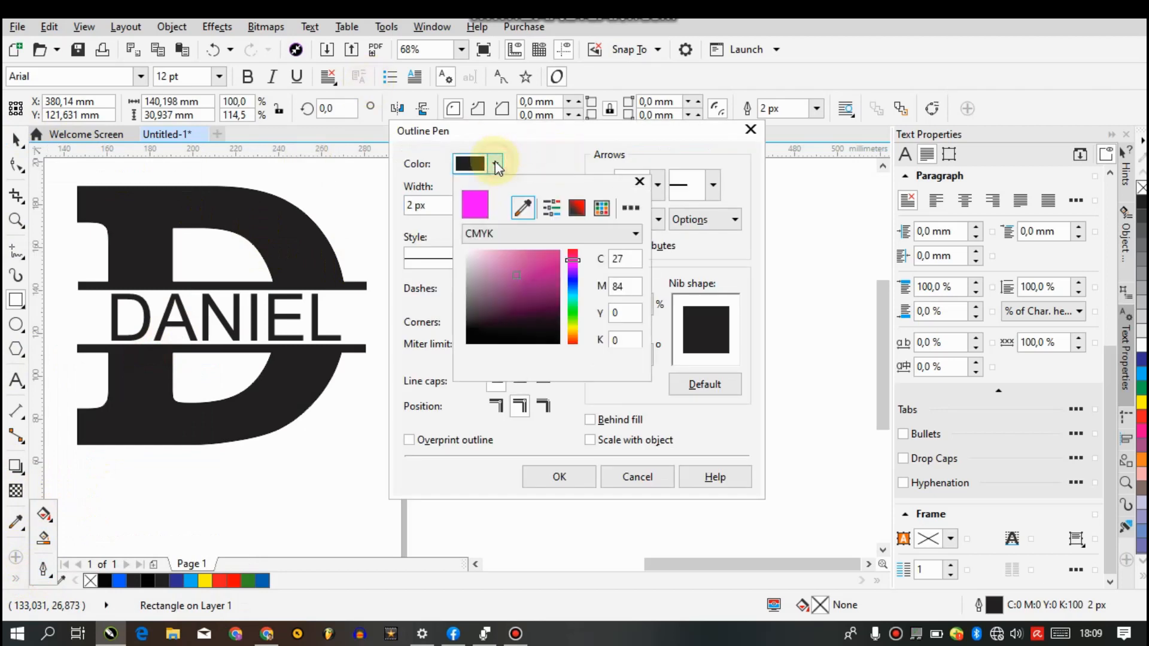
left_click(525, 206)
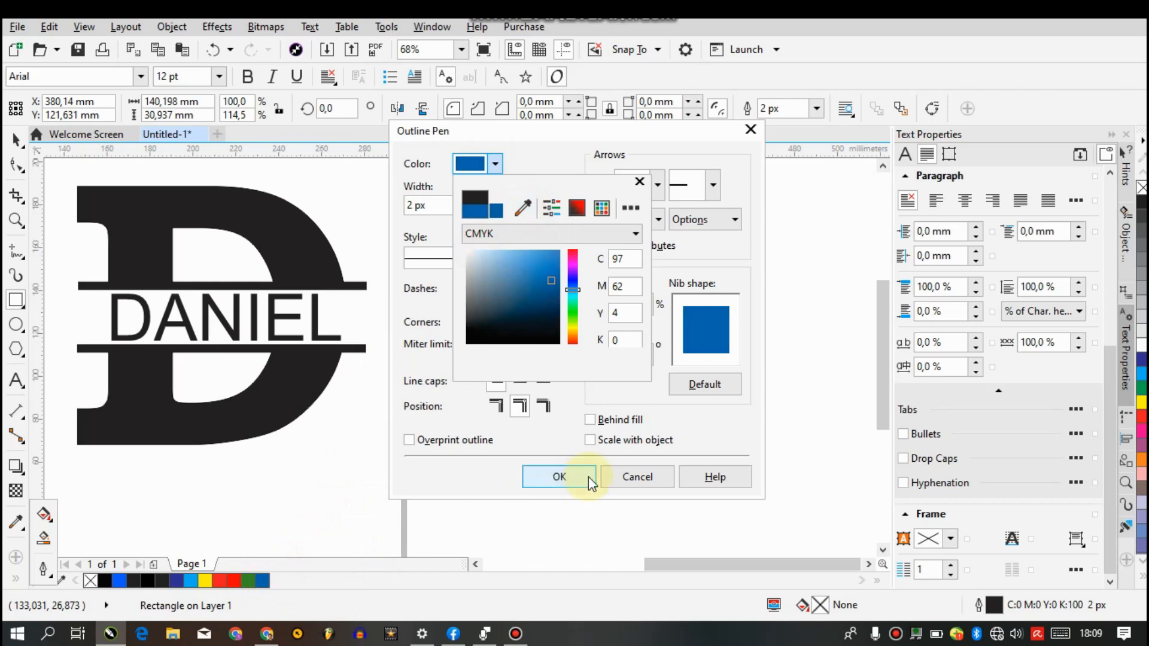
left_click(560, 479)
left_click(560, 479)
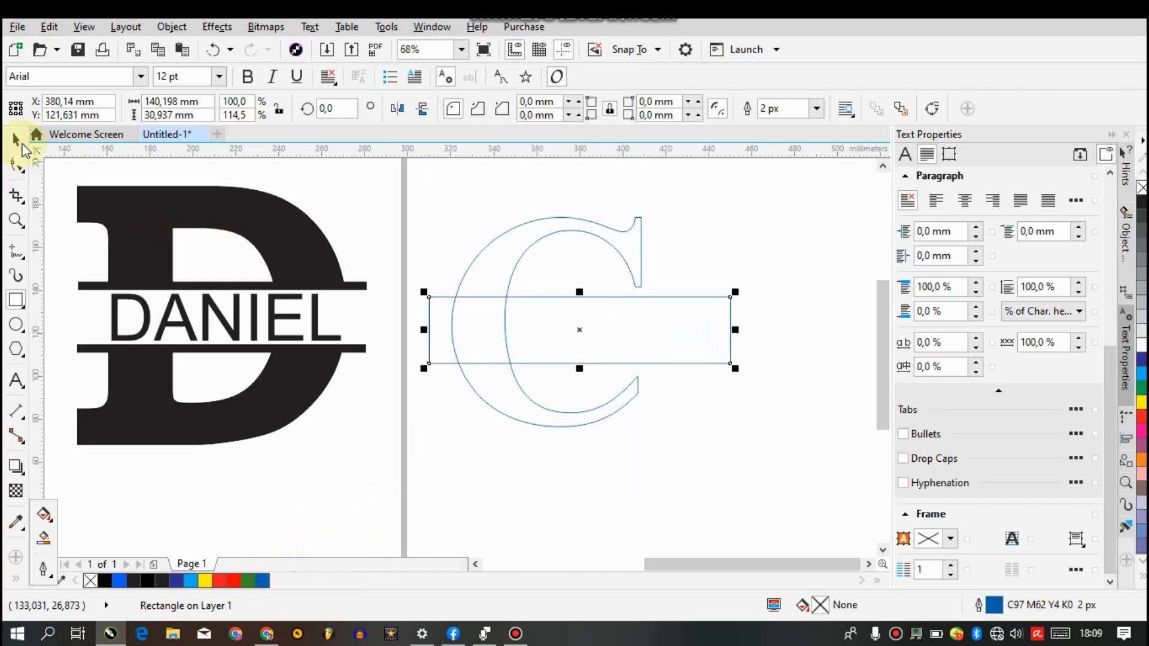
Smart-fill the parts of the C above and below the rectangle with the sampled blue, C97 M62 Y4 K0, without an outline
left_click(14, 581)
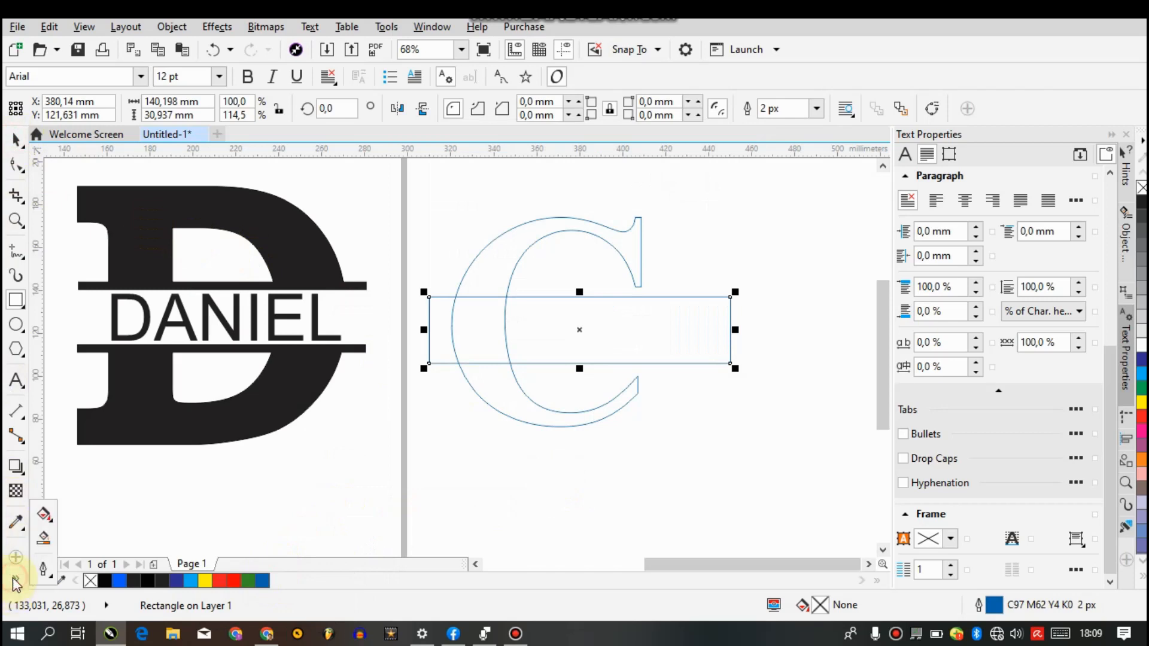
left_click(45, 541)
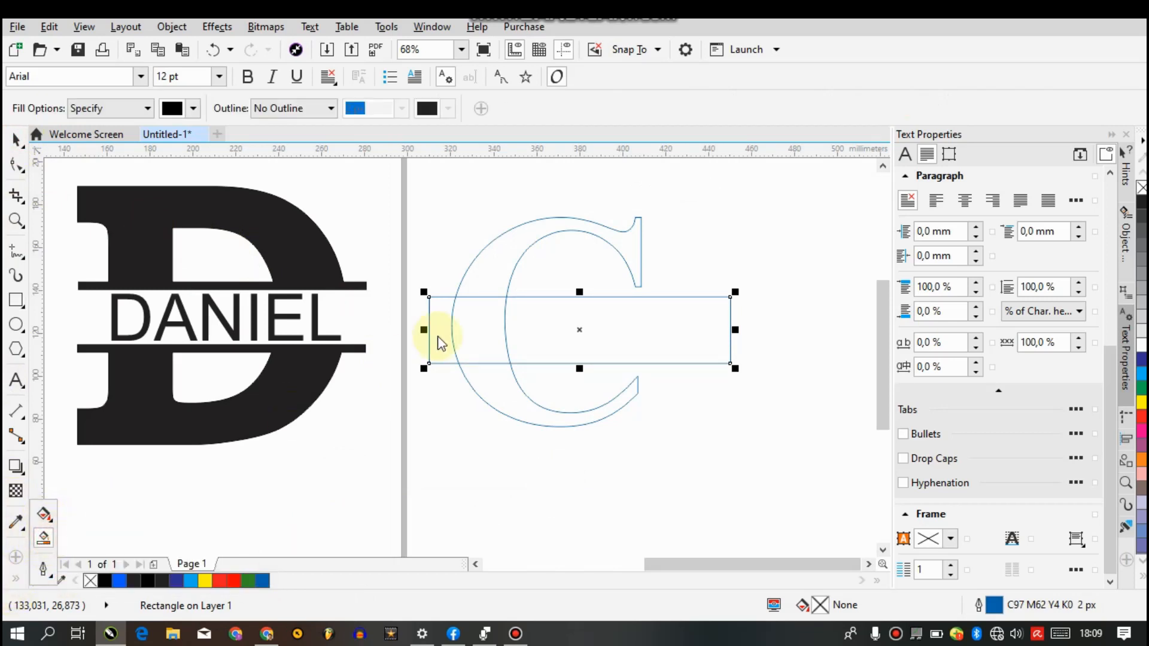
left_click(194, 108)
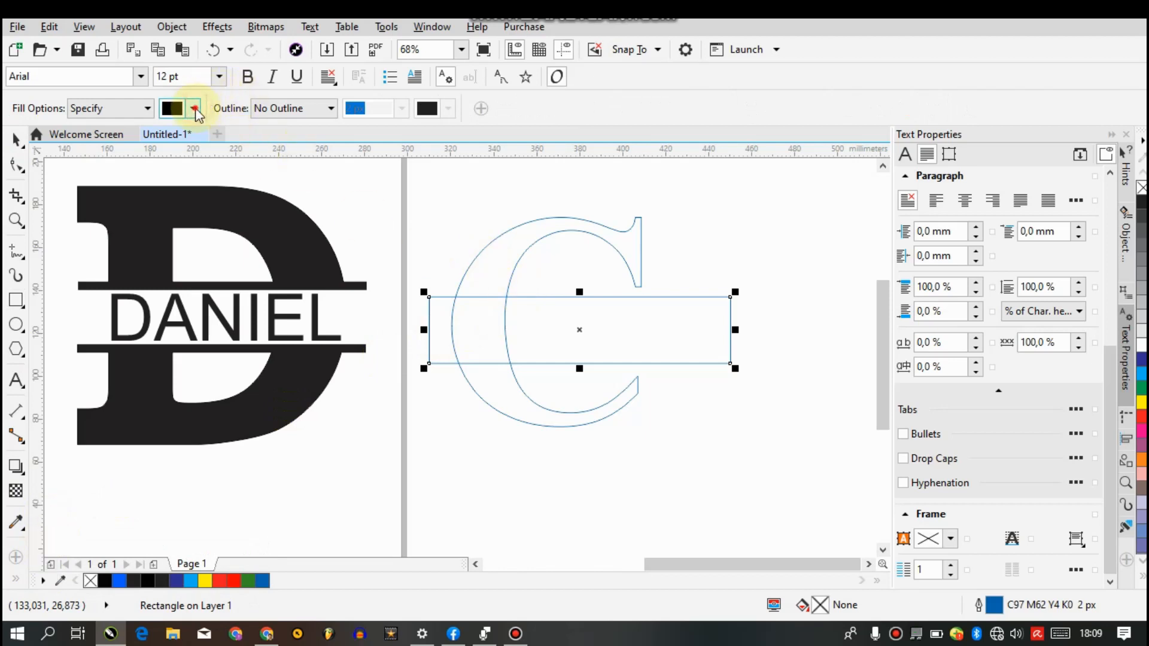
left_click(228, 153)
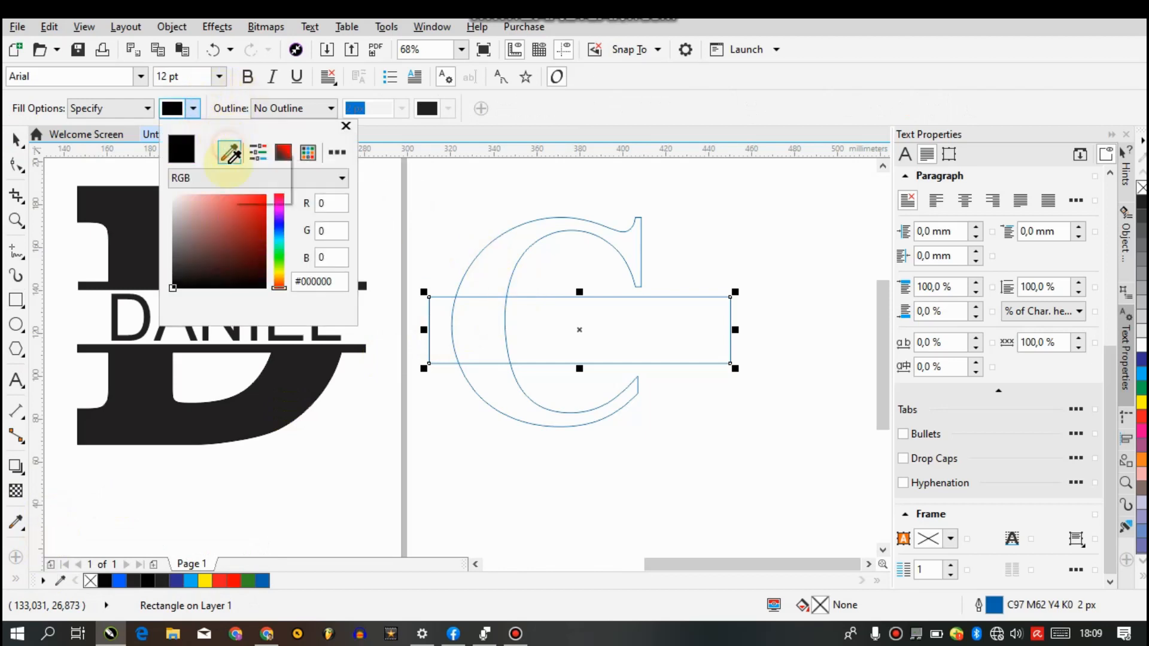
left_click(262, 581)
left_click(492, 278)
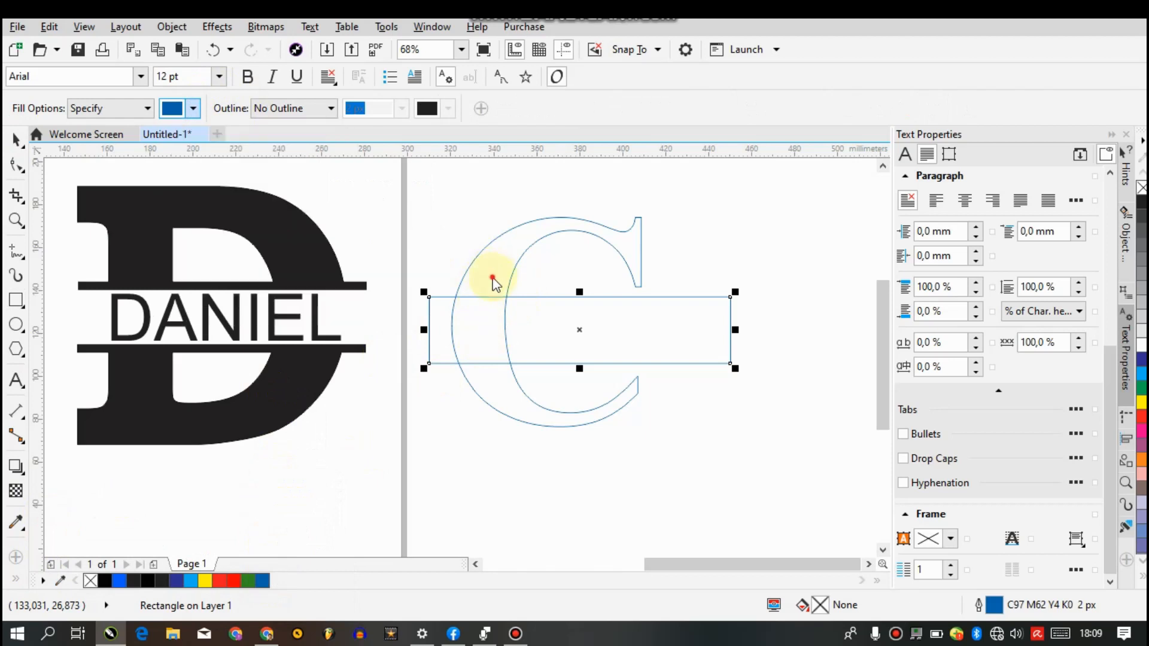
left_click(492, 278)
left_click(512, 396)
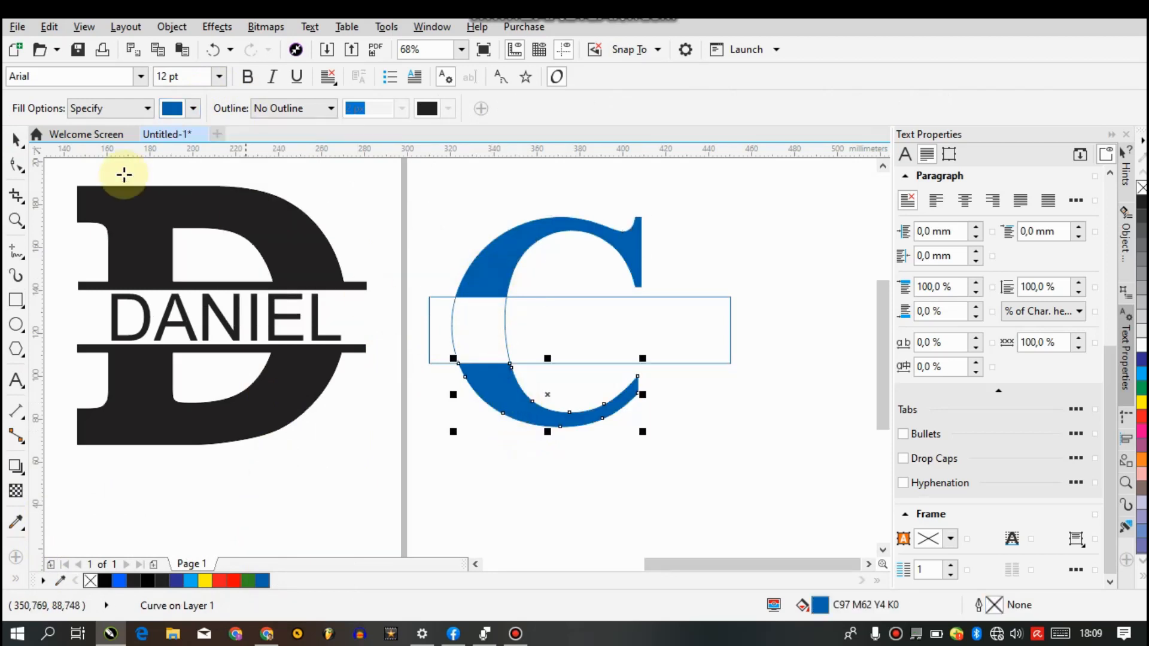
Send the rectangle behind the outlined letter C and delete the original C text, keeping the blue filled pieces
left_click(13, 139)
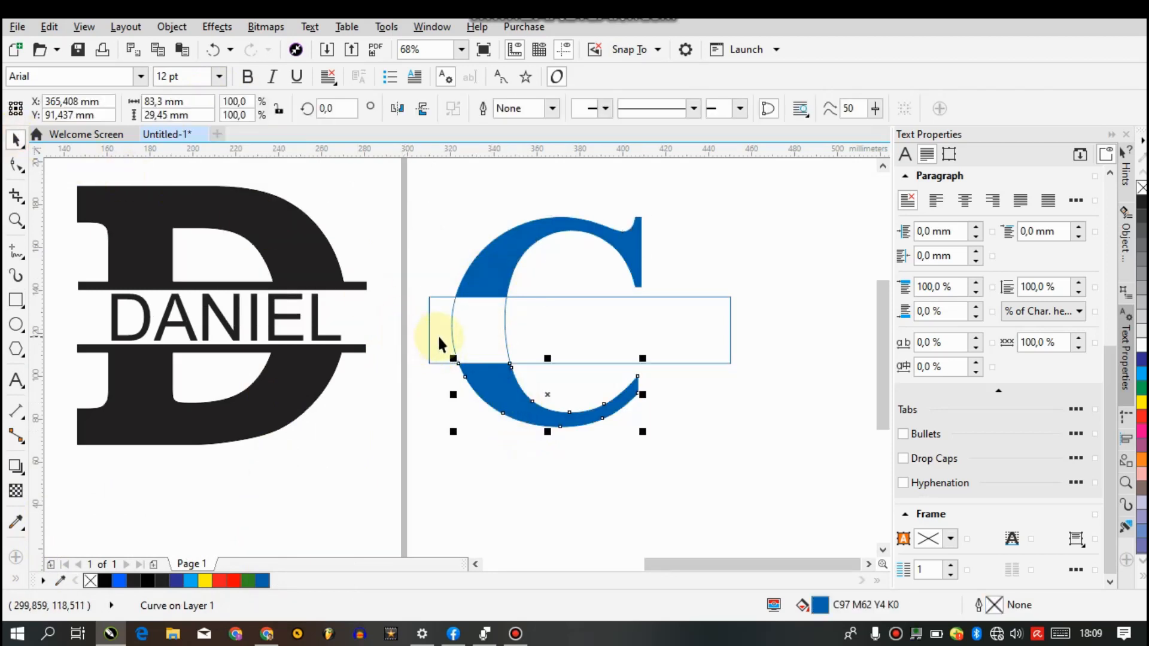
left_click(483, 335)
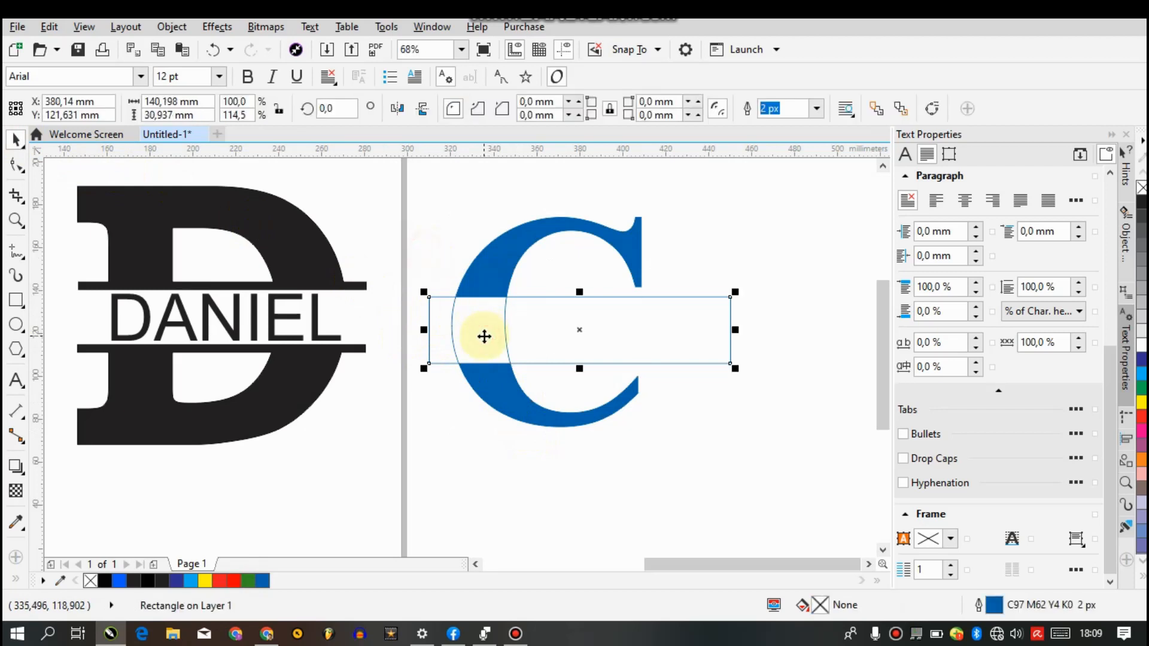
right_click(483, 337)
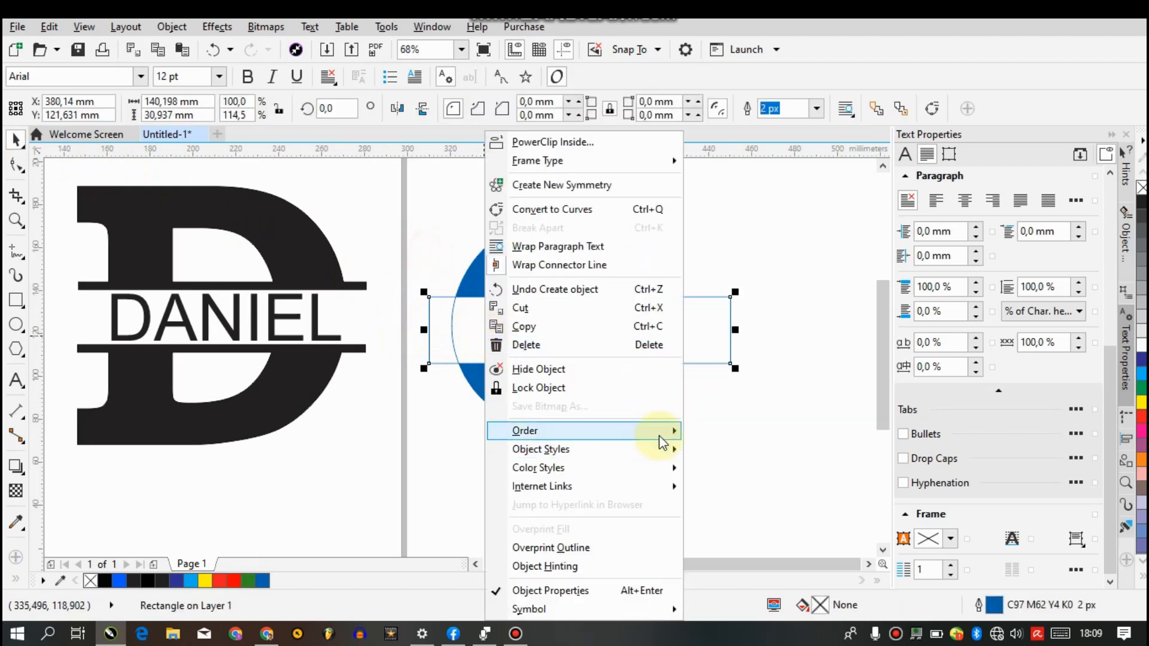
mouse_move(666, 442)
left_click(788, 531)
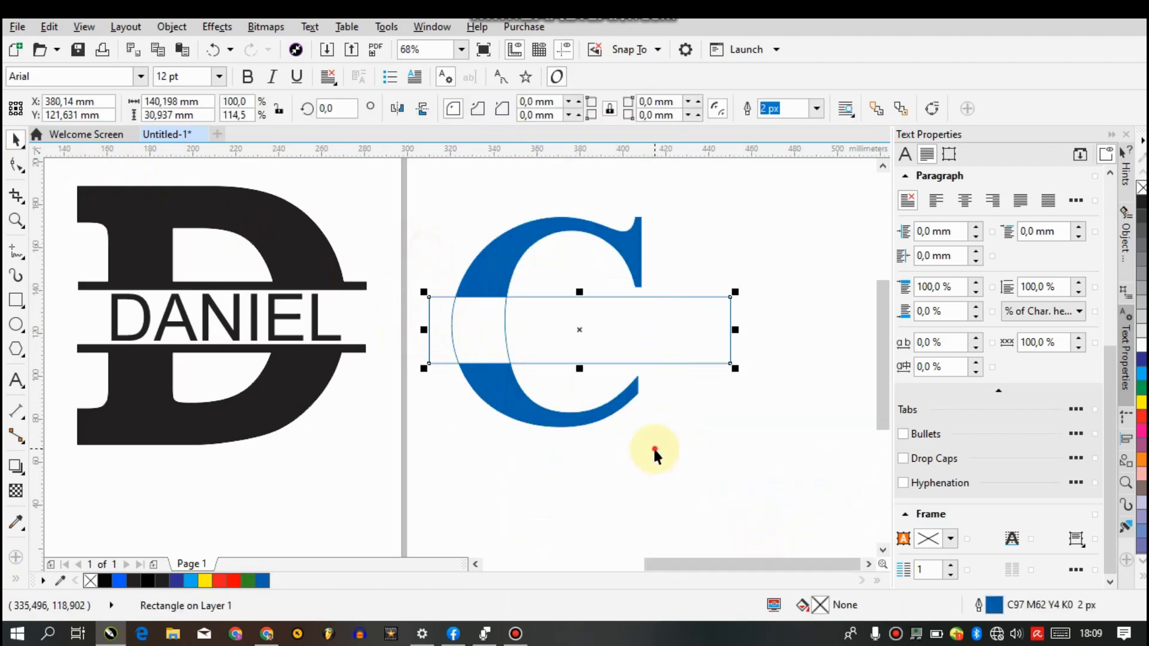
left_click(653, 447)
left_click(482, 319)
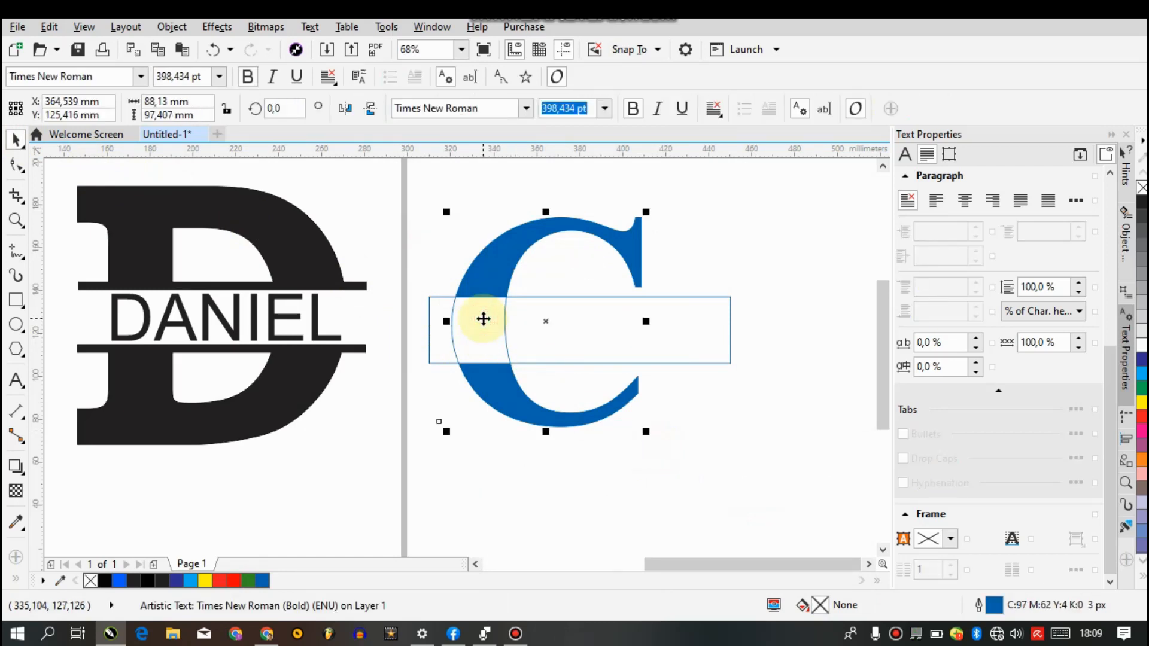
key("Escape")
Shorten the rectangle to about 113.6 mm and reduce it to a bar about 4.5 mm high under the C's upper half
left_click(618, 320)
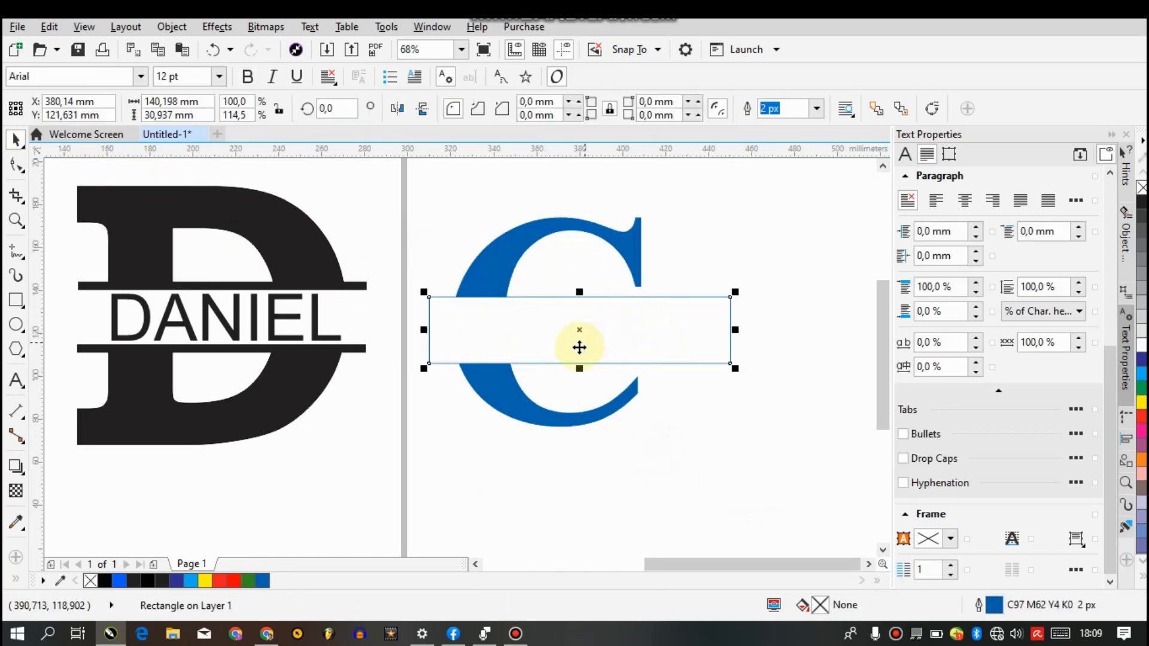
left_click_drag(735, 331, 674, 317)
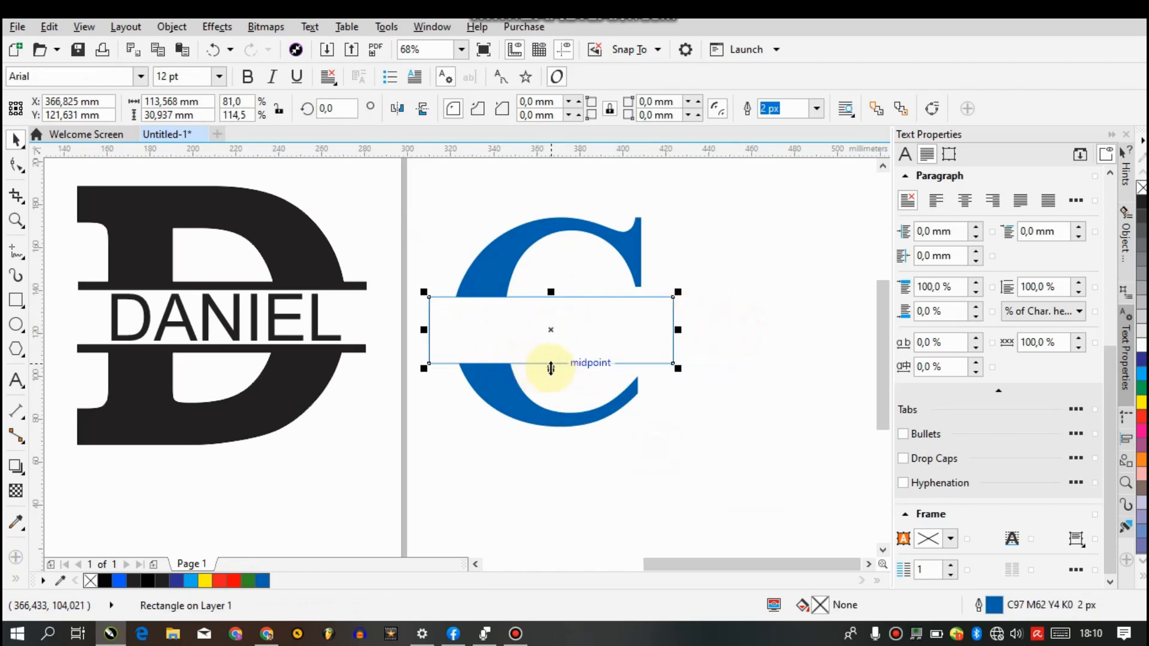
mouse_move(551, 369)
left_mouse_down()
mouse_move(544, 311)
mouse_move(562, 314)
mouse_move(557, 355)
left_mouse_up()
Duplicate the bar, place the copy along the top of the C's lower half, and align its left end with the upper bar
key("ctrl+d")
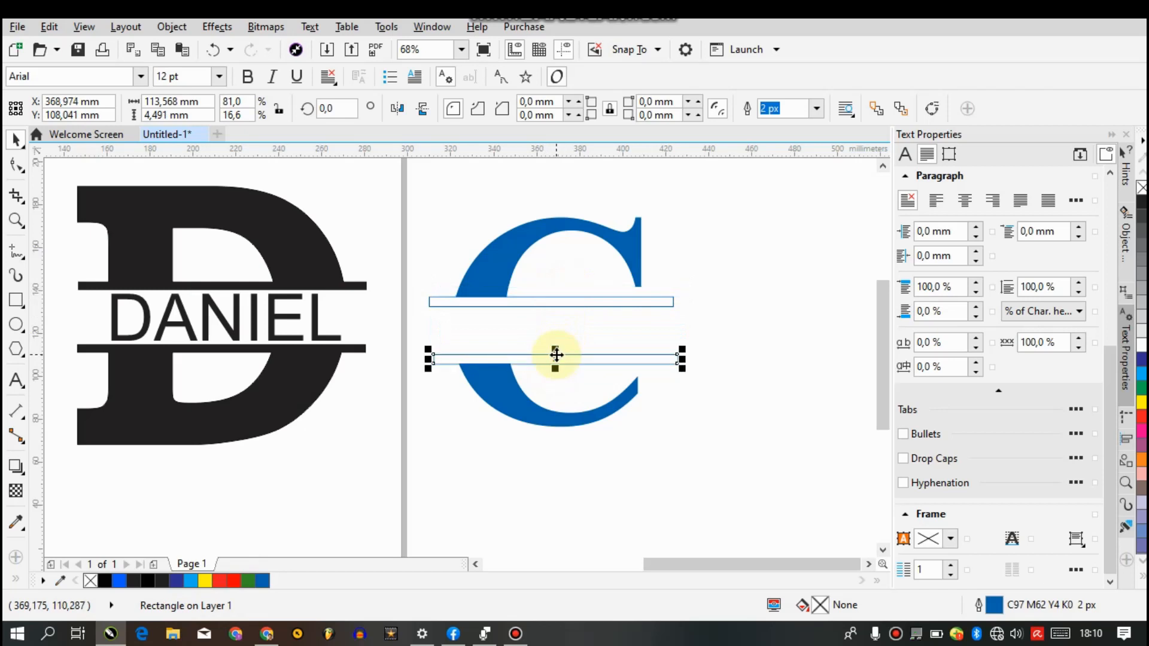
key("Left")
key("Left")
key("Left")
key("Left")
key("Left")
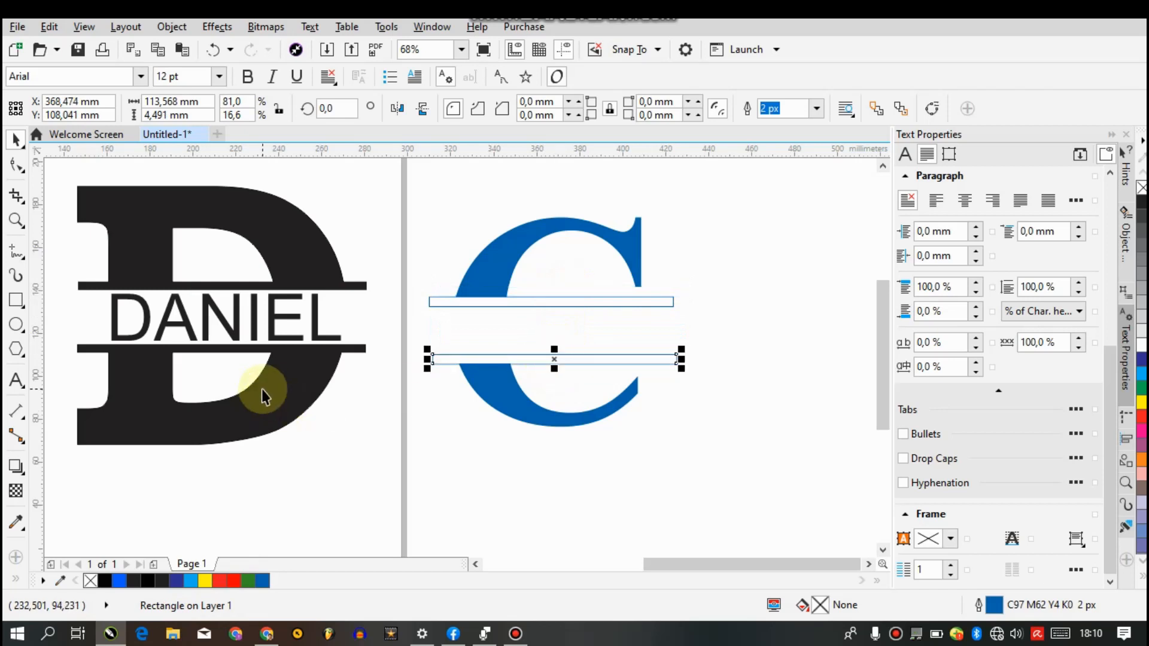
left_click(430, 302)
left_click_drag(462, 360, 462, 359)
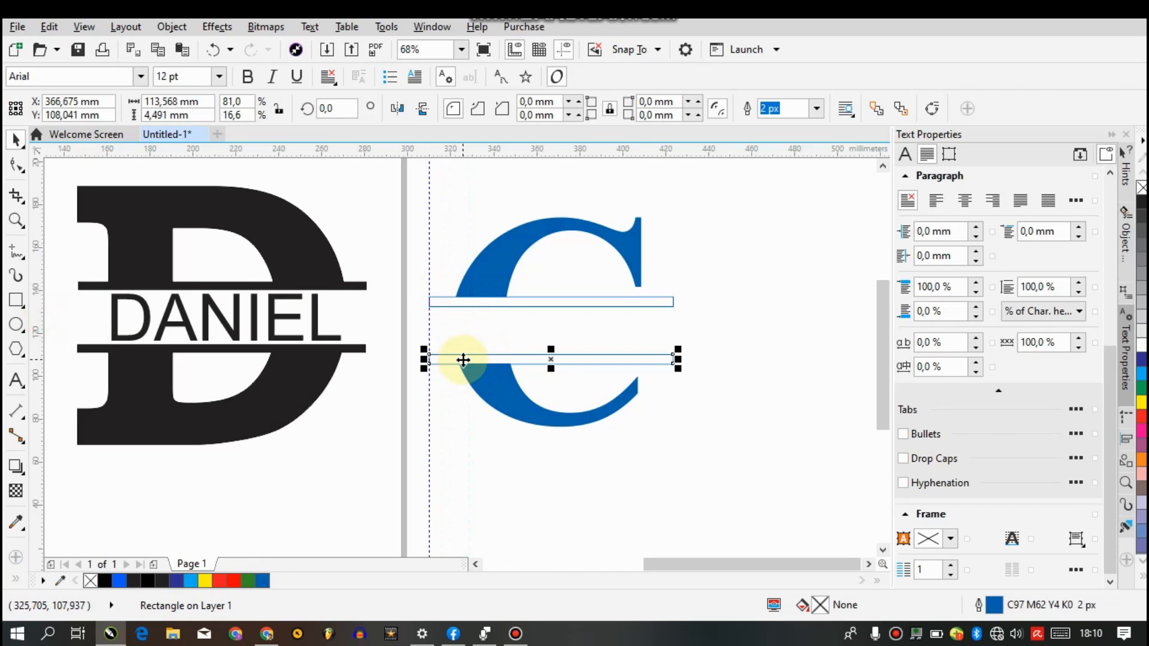
left_click_drag(712, 383, 382, 321)
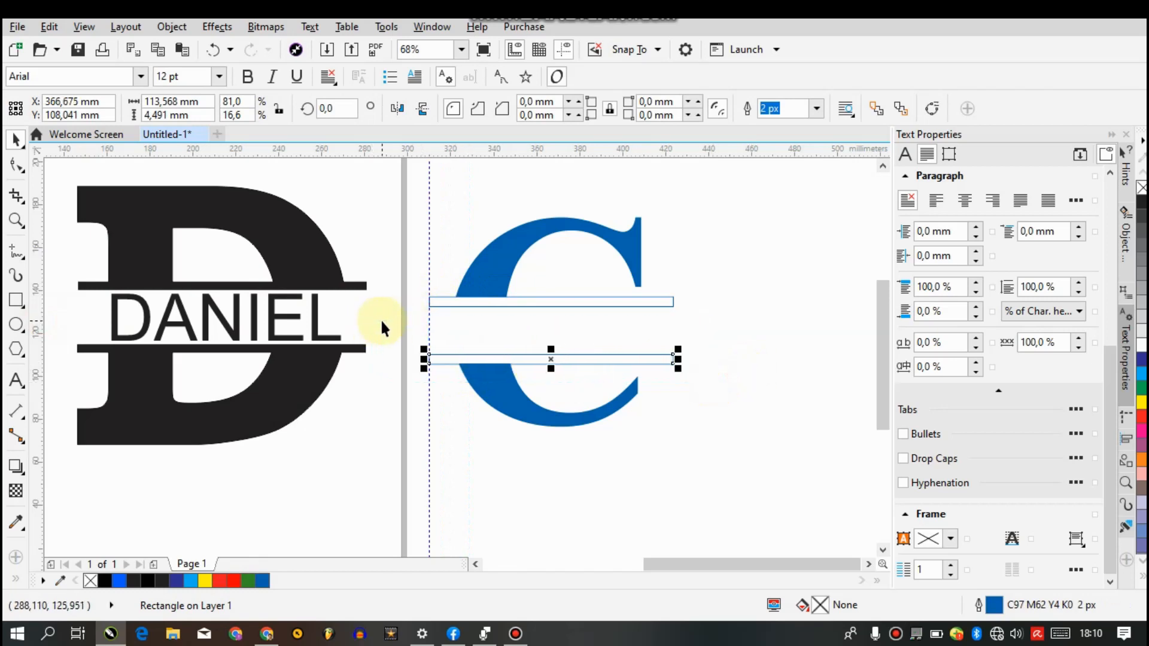
Nudge the lower bar slightly down and the upper bar slightly up so that each overlaps its half of the C
key("Down")
key("Down")
key("Down")
key("Down")
key("Down")
key("Down")
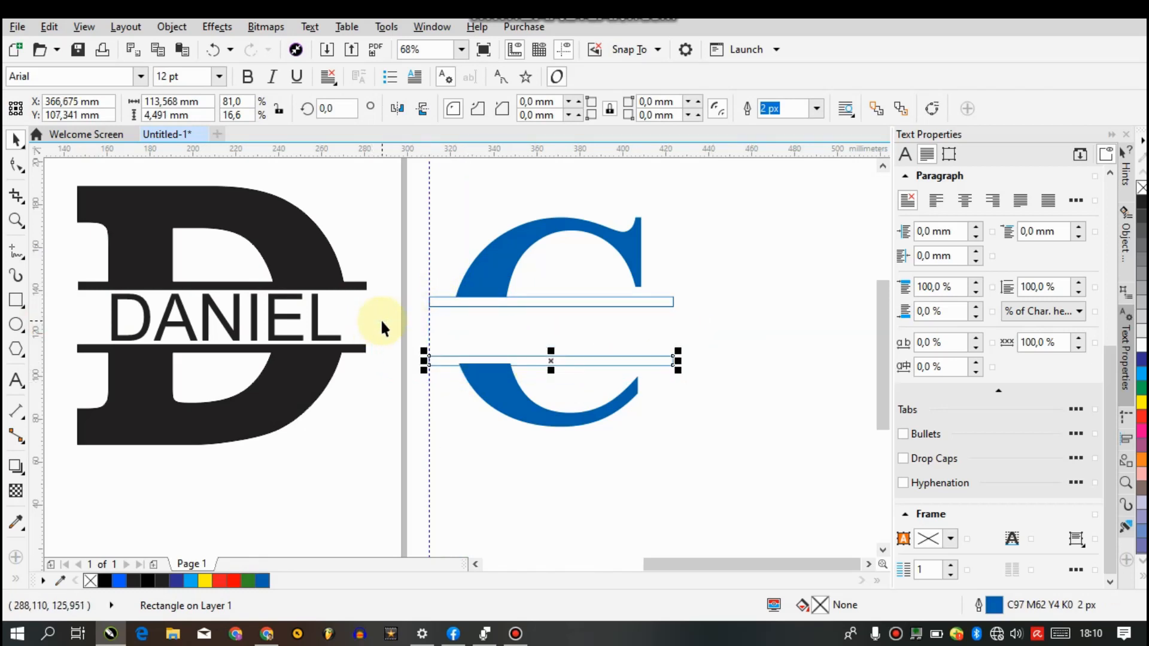
left_click_drag(696, 306, 373, 176)
key("Up")
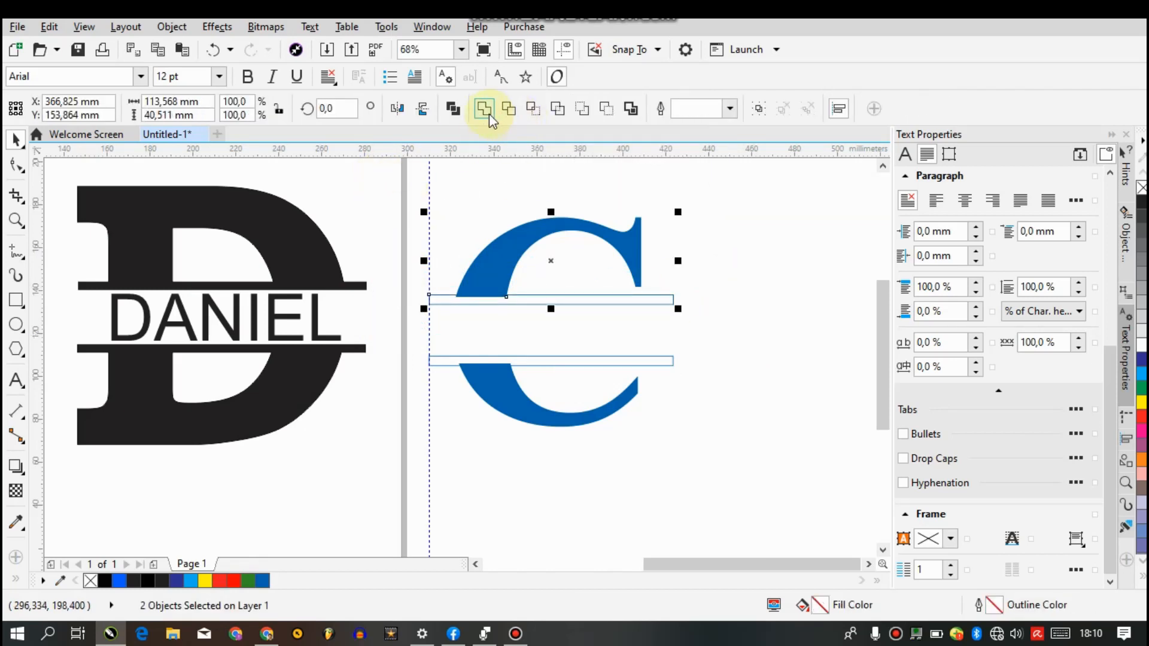
Weld the upper bar to the C's upper half and the lower bar to the C's lower half
left_click(490, 113)
left_click_drag(717, 395, 746, 448)
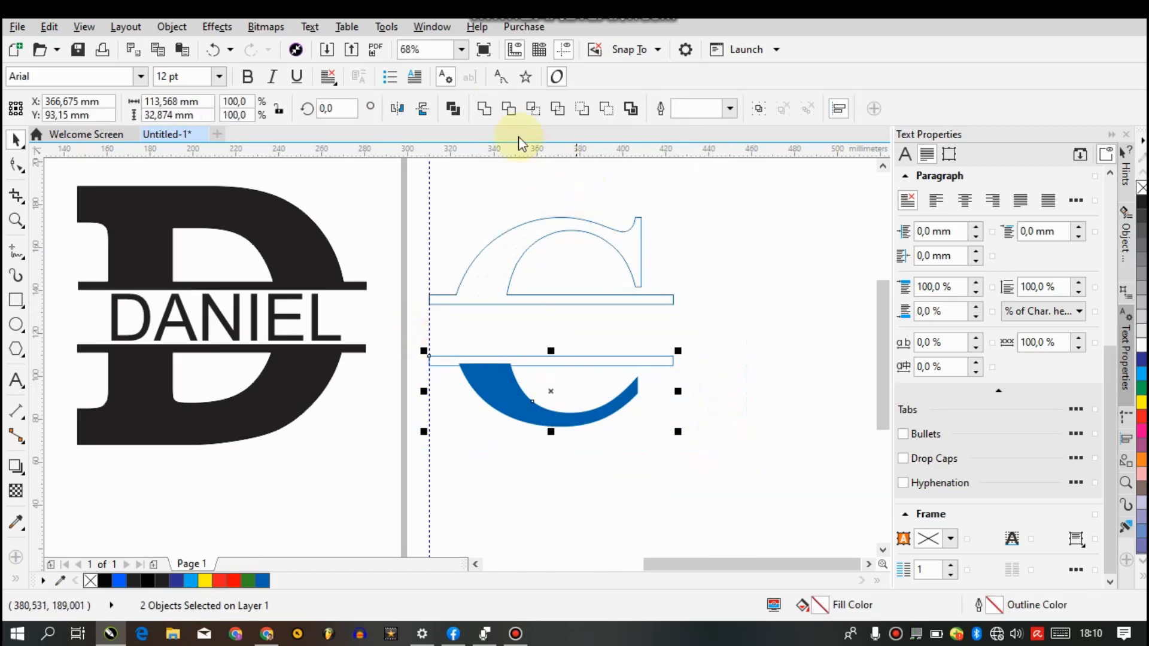
left_click(485, 113)
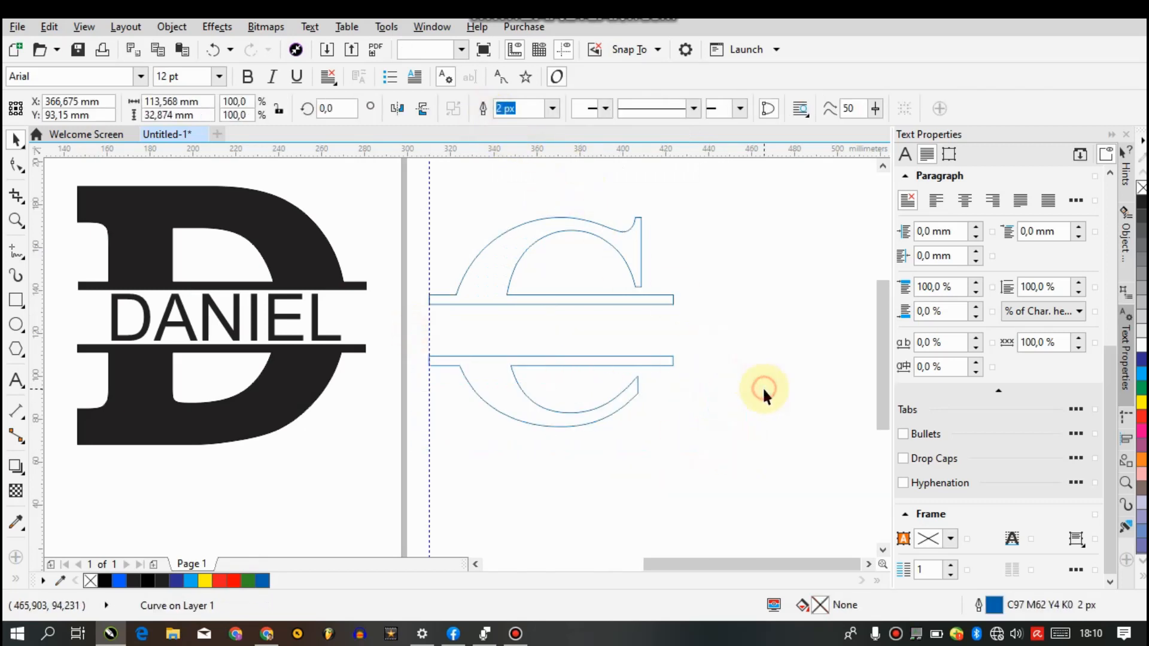
Fill both welded halves of the C with the document's blue, C97 M62 Y4 K0
left_click_drag(797, 480, 358, 174)
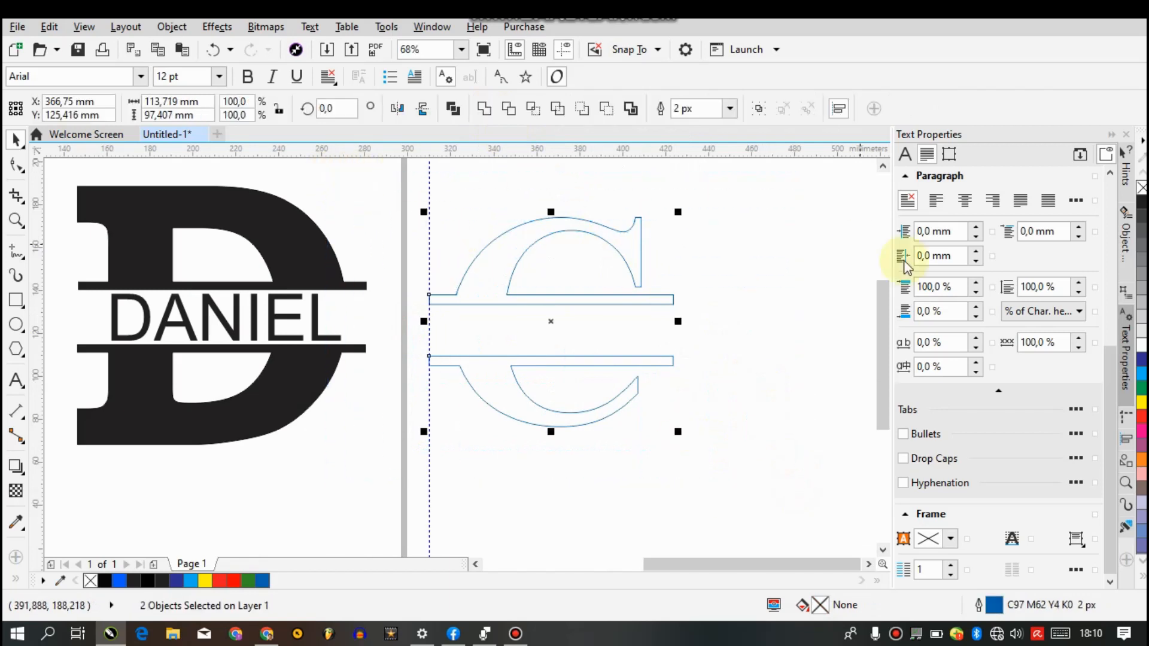
left_click(261, 582)
left_click(554, 509)
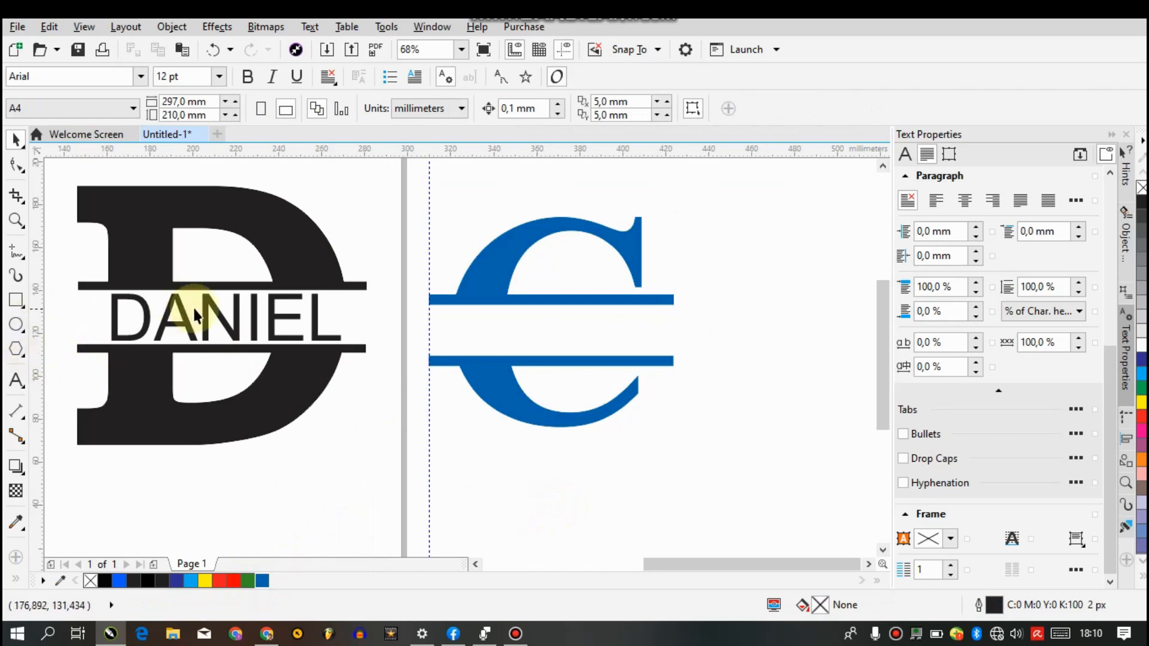
Add the Arial text CANADA between the C's two bars, enlarged to about 109 mm wide at 75 pt
left_click(181, 318)
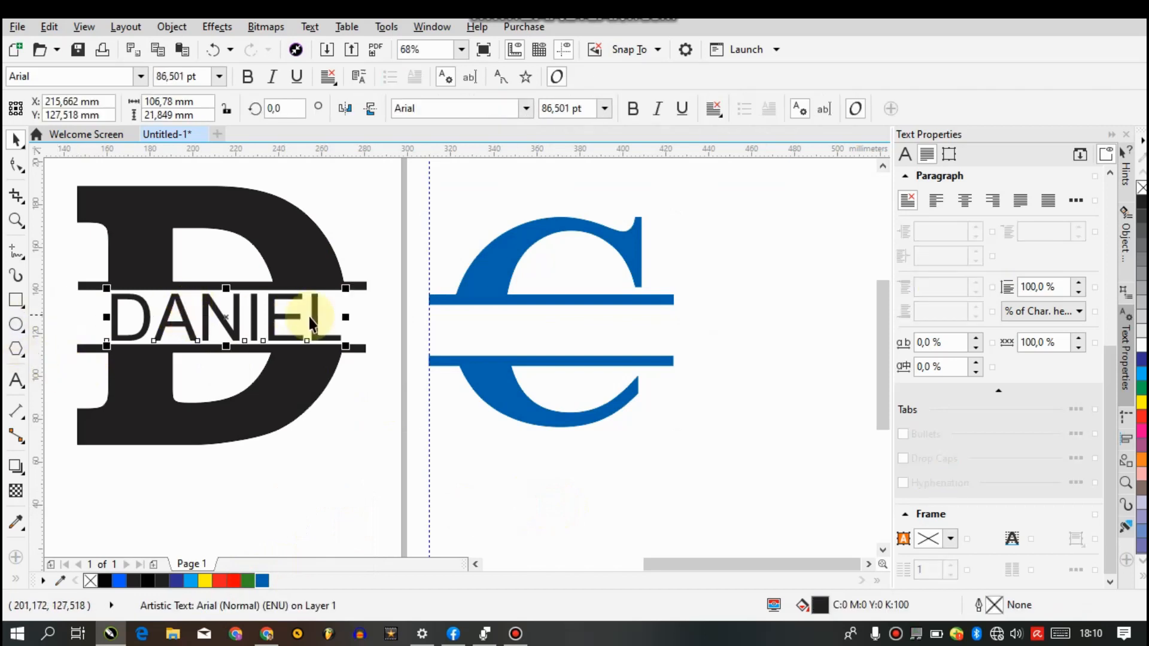
left_click(17, 380)
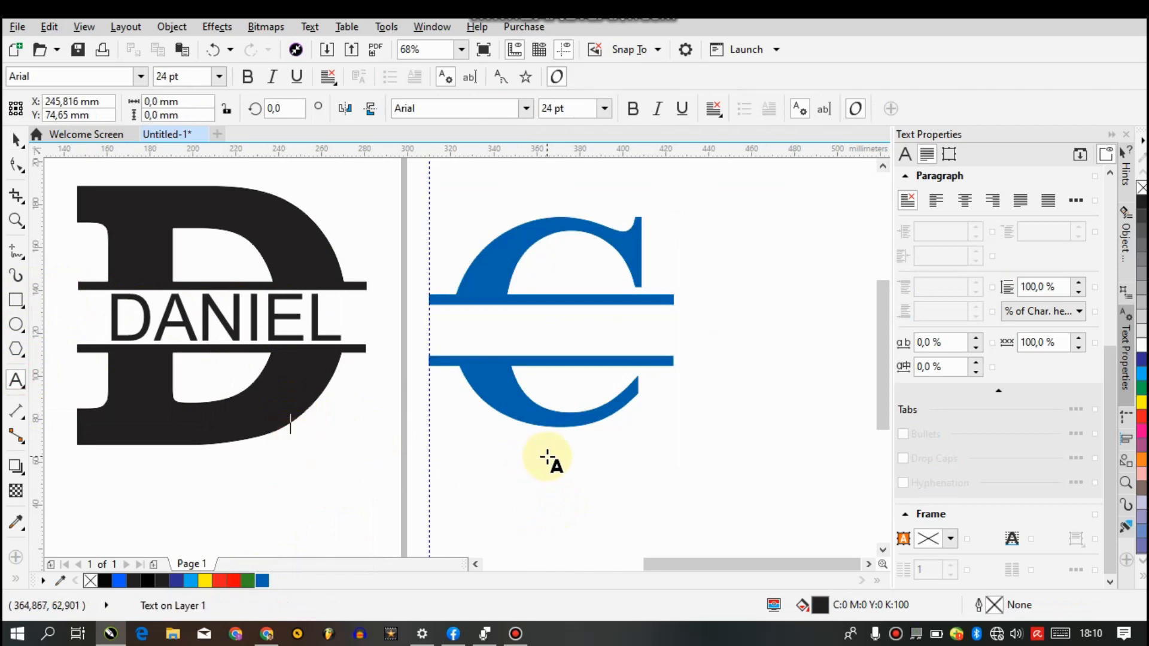
type("CANADA")
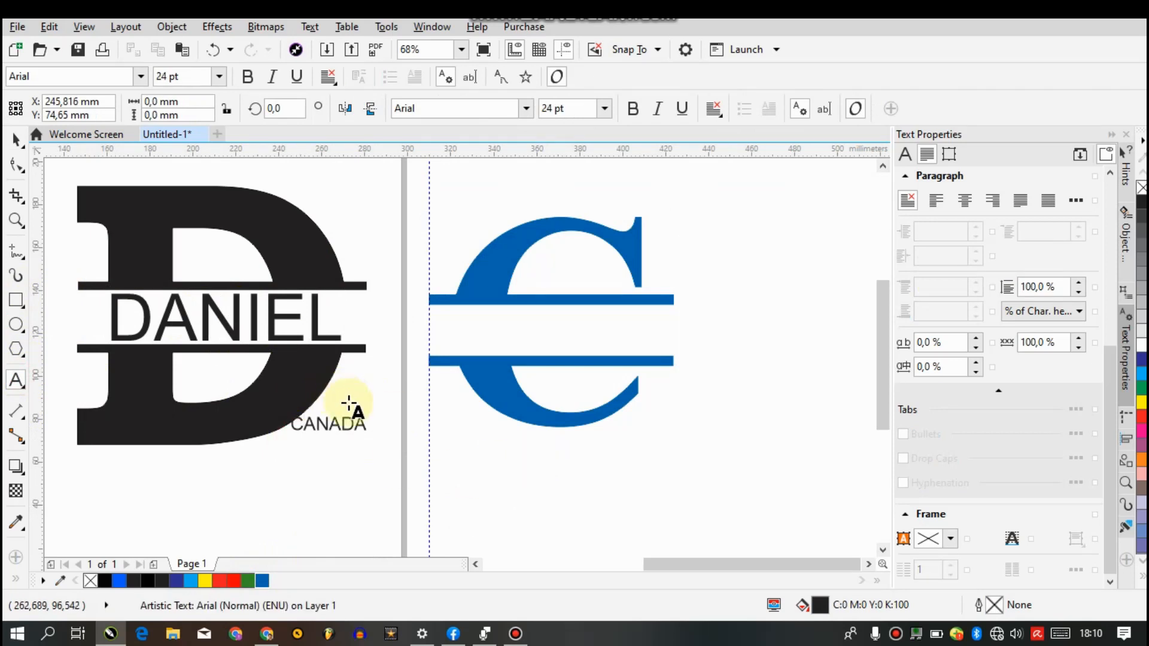
left_click_drag(372, 411, 432, 397)
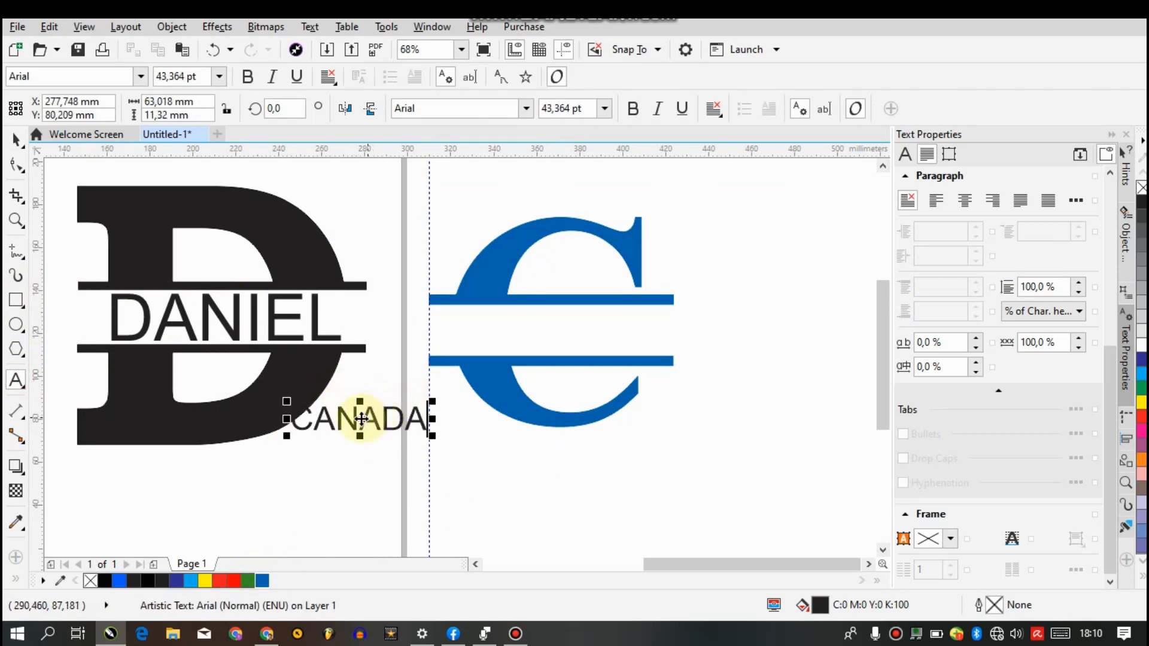
left_click_drag(365, 418, 497, 340)
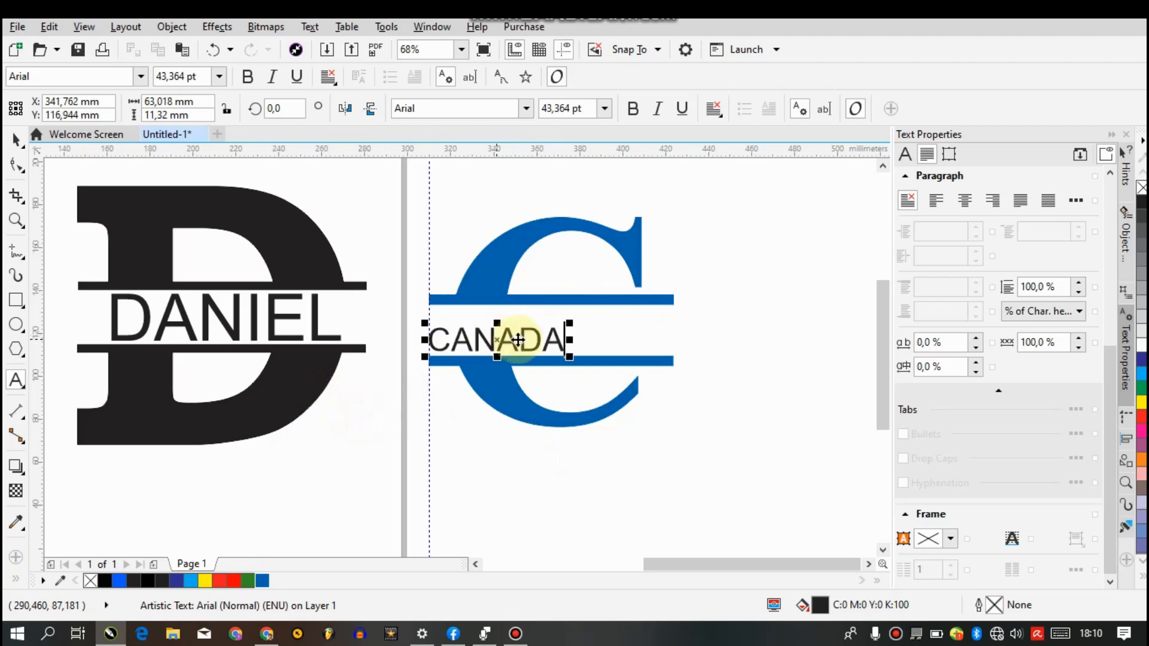
left_click_drag(569, 322, 669, 305)
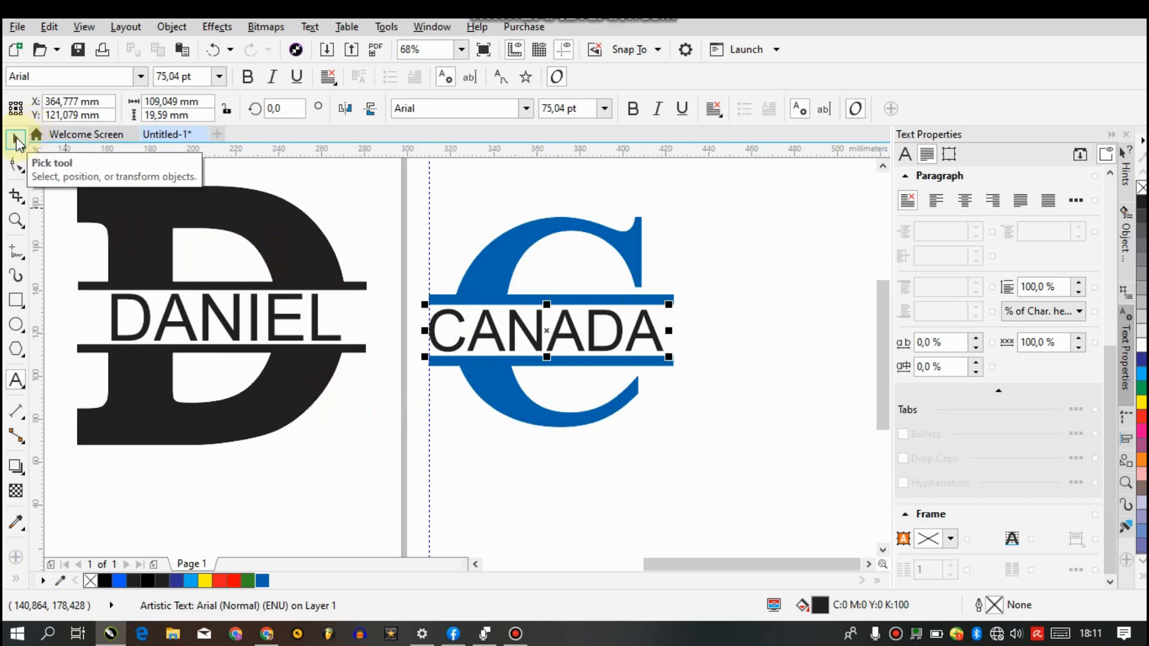
Try red and yellow fills on the CANADA text, ending with cyan, C100 M0 Y0 K0
left_click(235, 582)
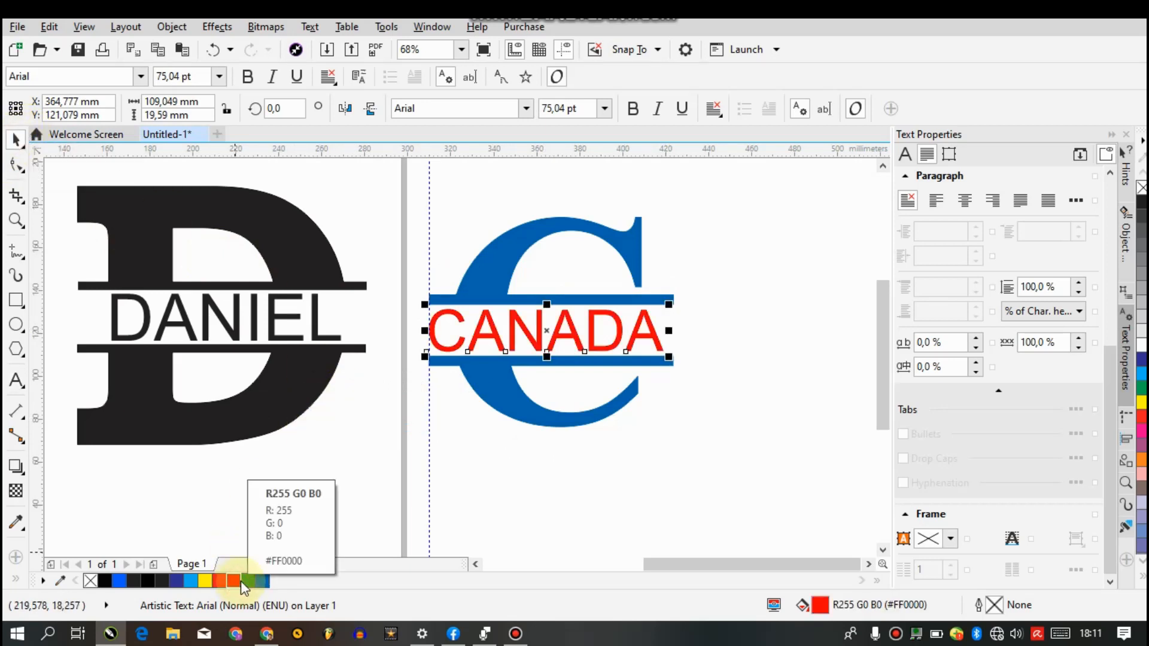
left_click(1141, 401)
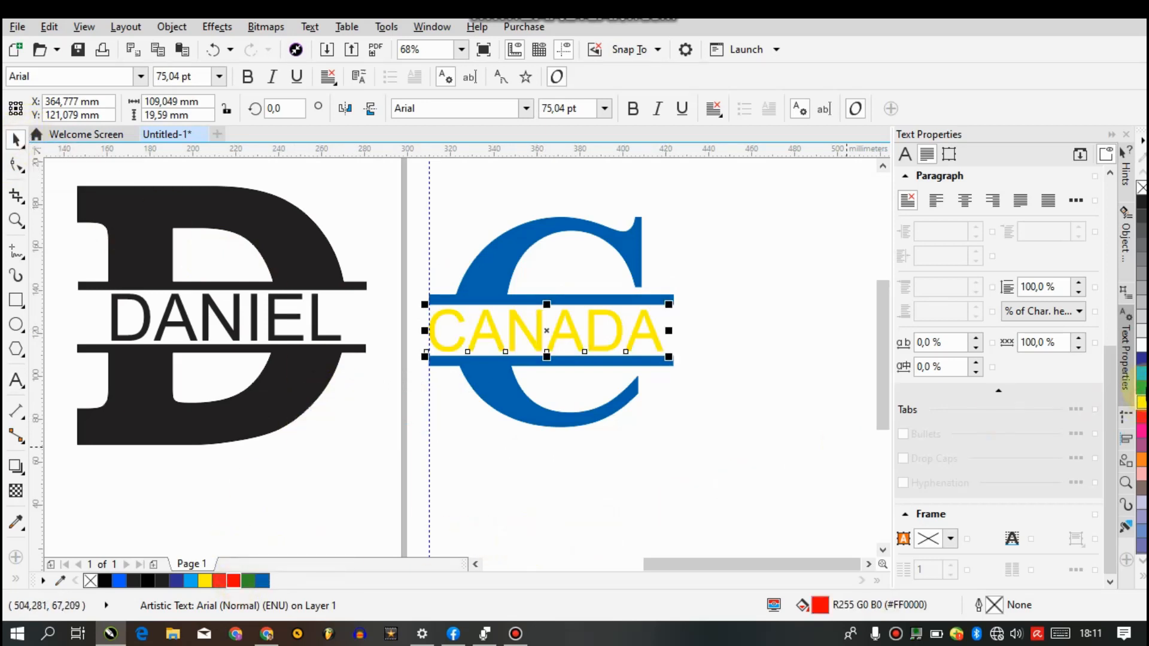
left_click(1142, 376)
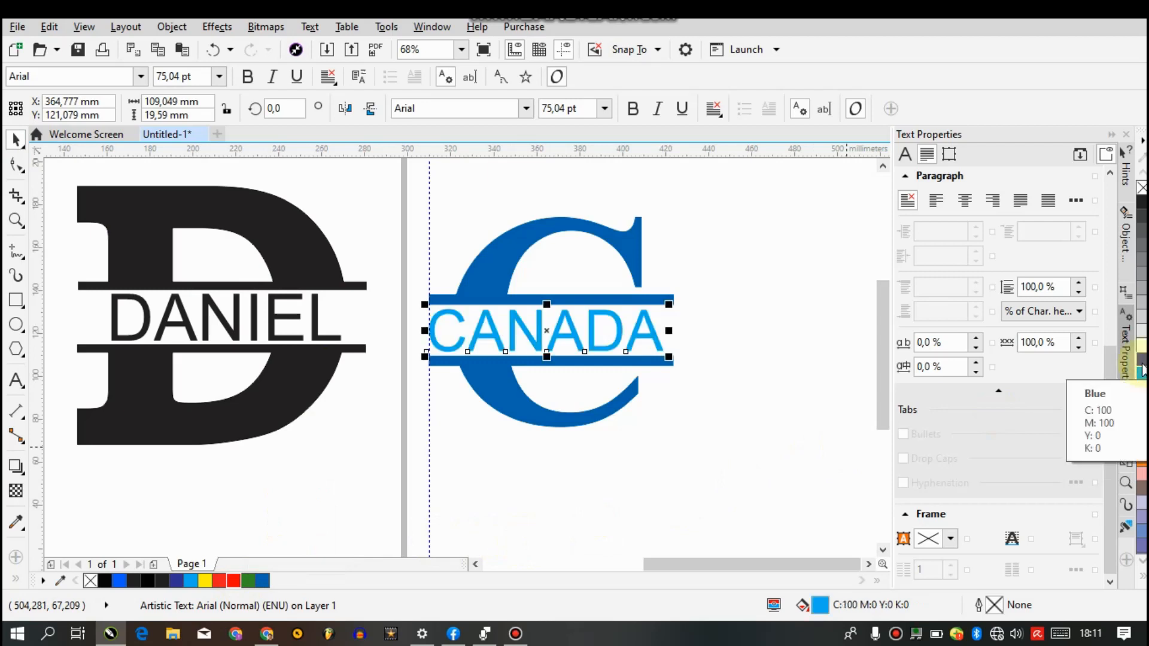
left_click(699, 534)
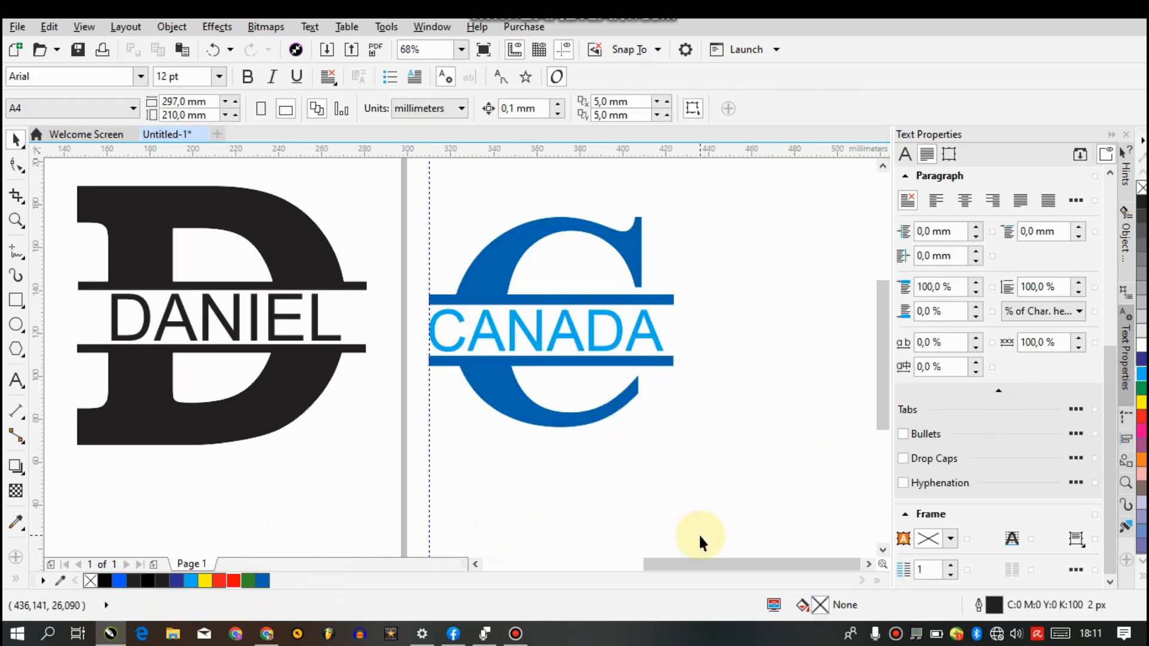